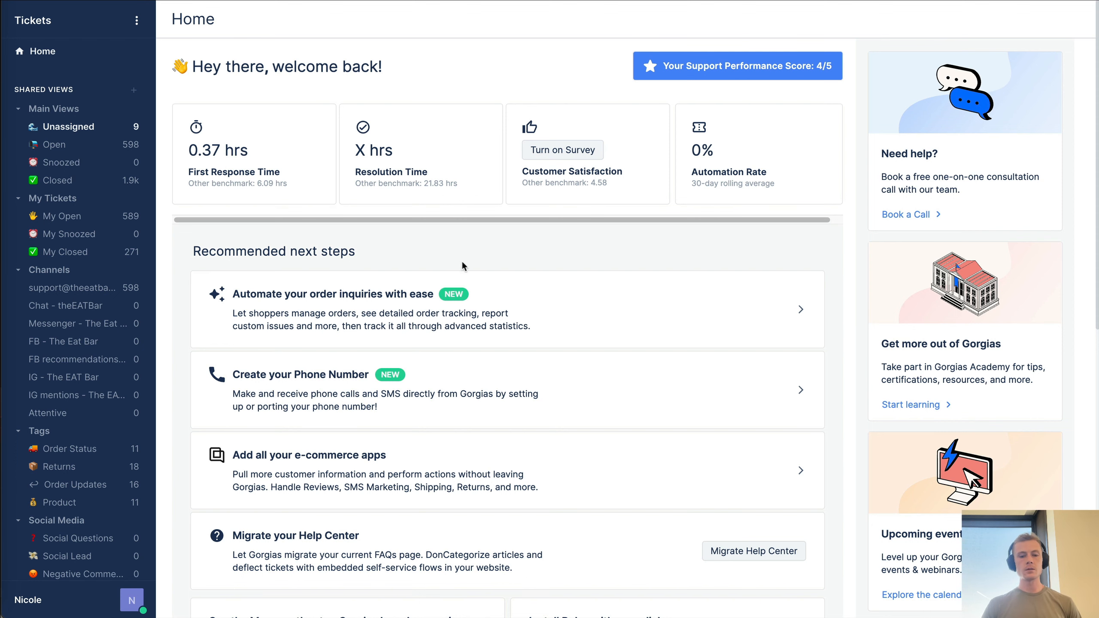
- Scroll the Home dashboard and open the Rule Library from the Install Rules with one-click card
scroll(462, 260, "down", 5)
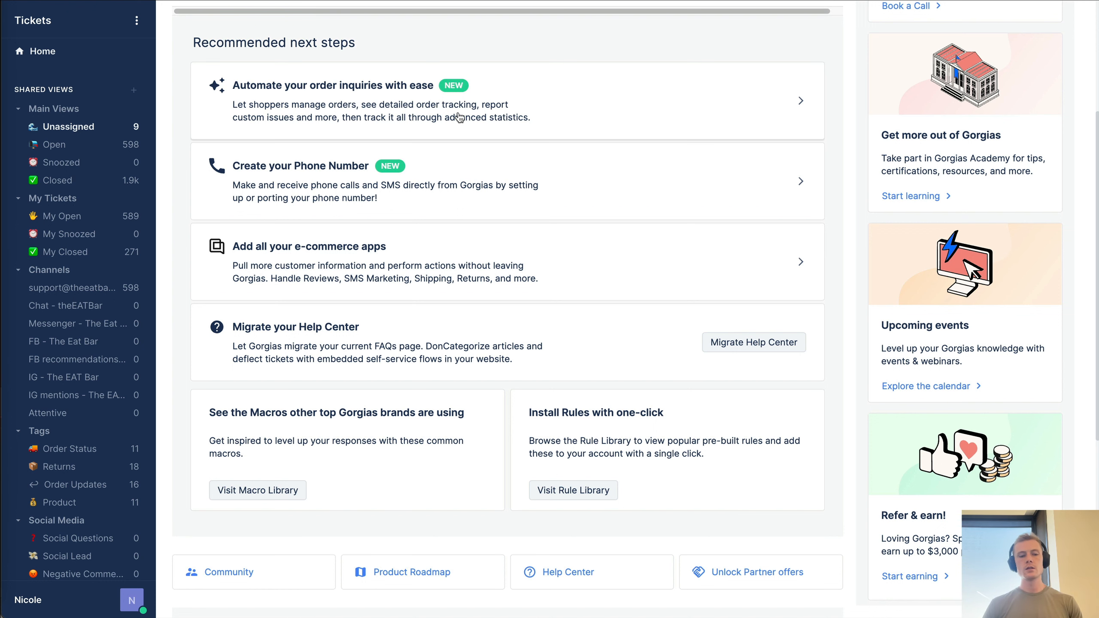
scroll(459, 116, "down", 5)
left_click_drag(250, 179, 484, 180)
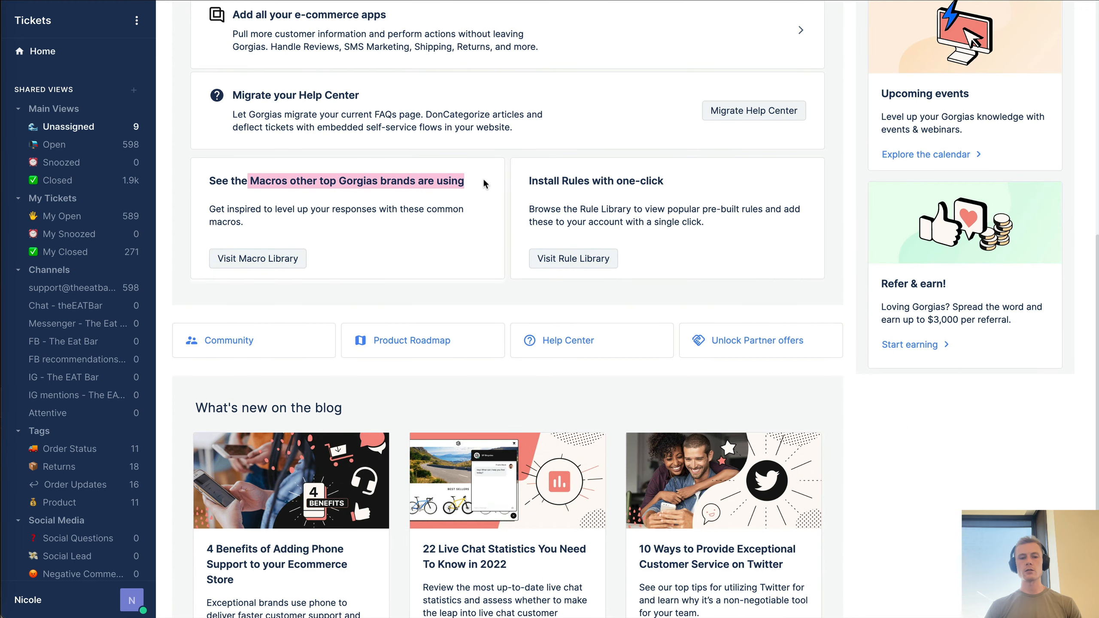
left_click(485, 181)
left_click_drag(558, 183, 705, 221)
left_click(705, 221)
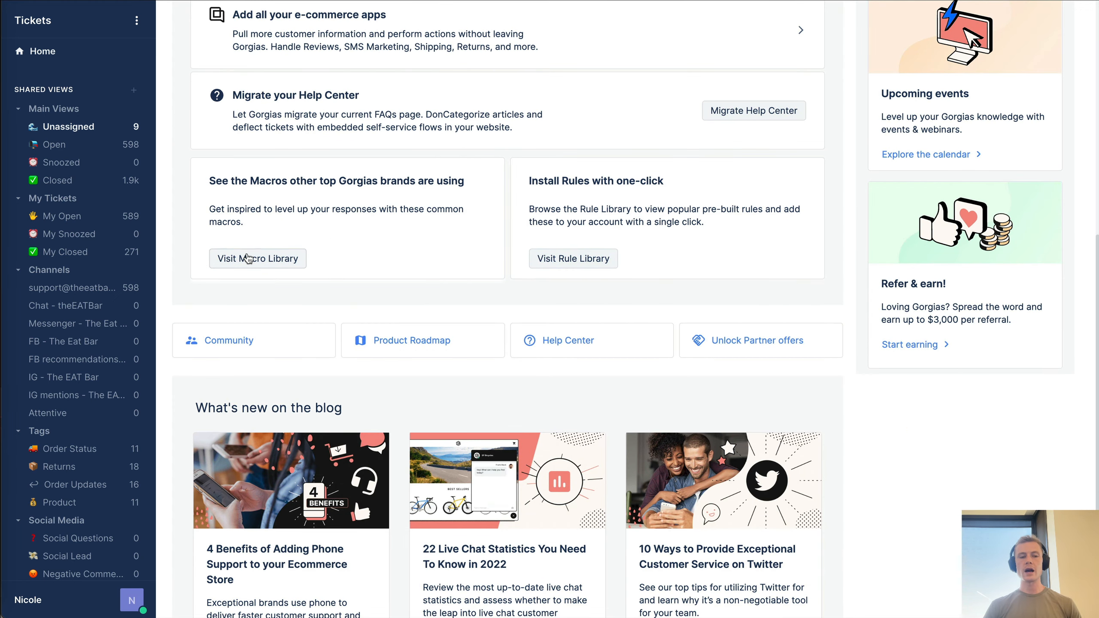
left_click(570, 260)
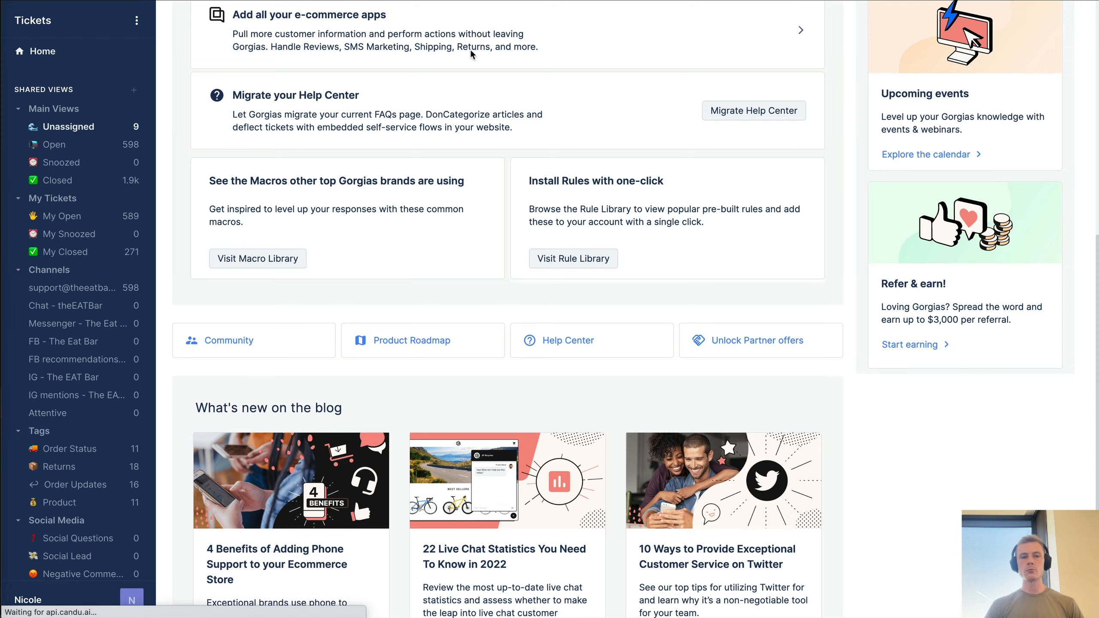
scroll(389, 195, "down", 1)
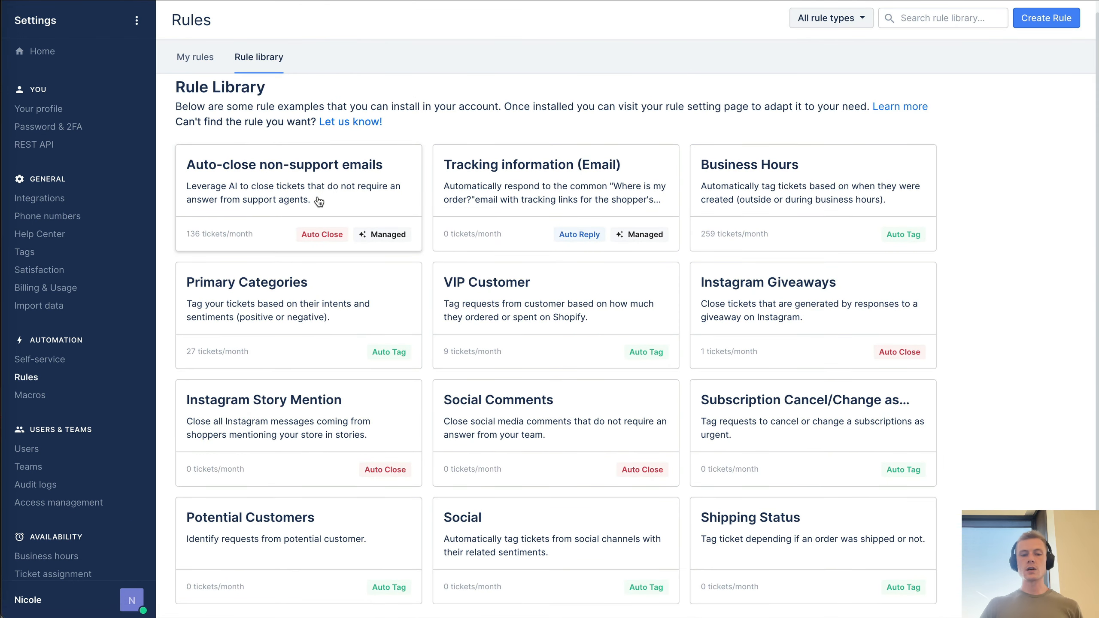
scroll(314, 202, "down", 1)
scroll(312, 201, "up", 1)
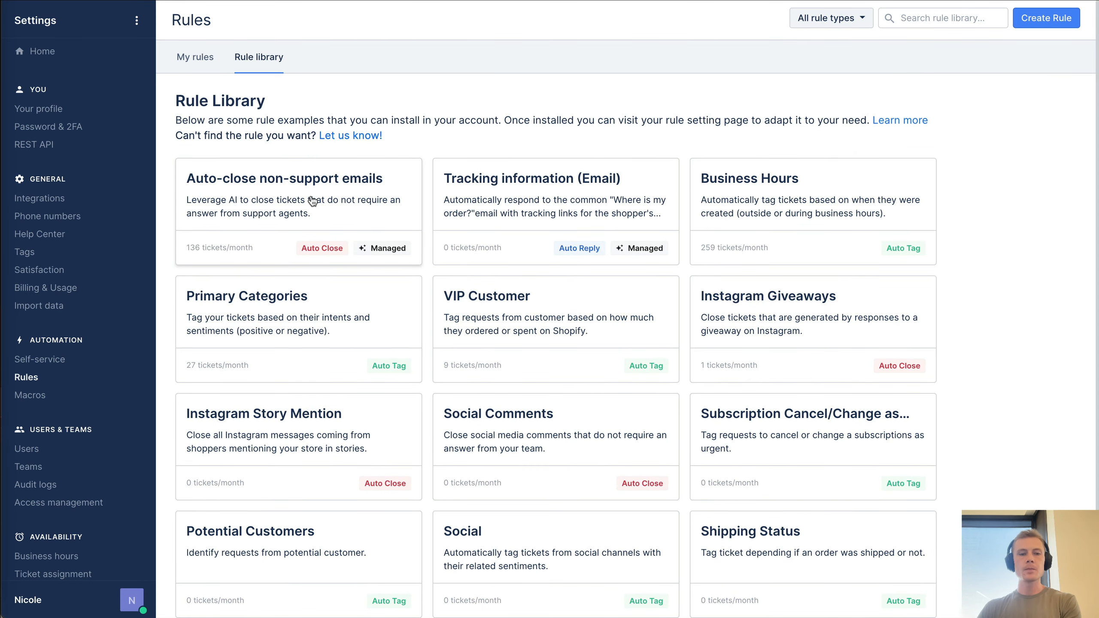
scroll(313, 201, "down", 1)
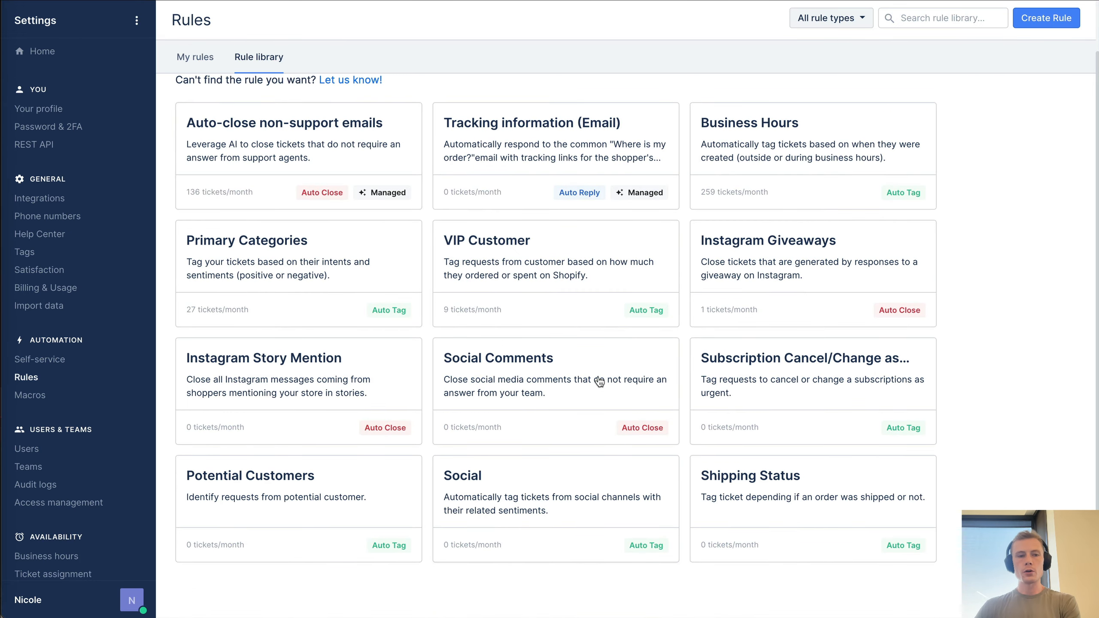
scroll(600, 381, "up", 1)
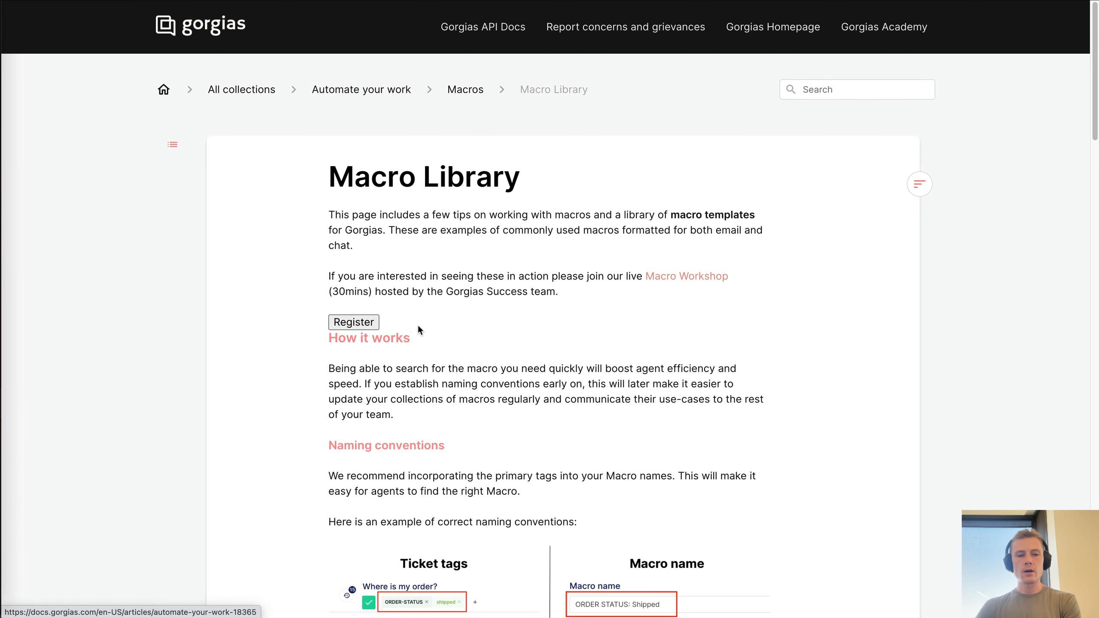
scroll(419, 326, "down", 4)
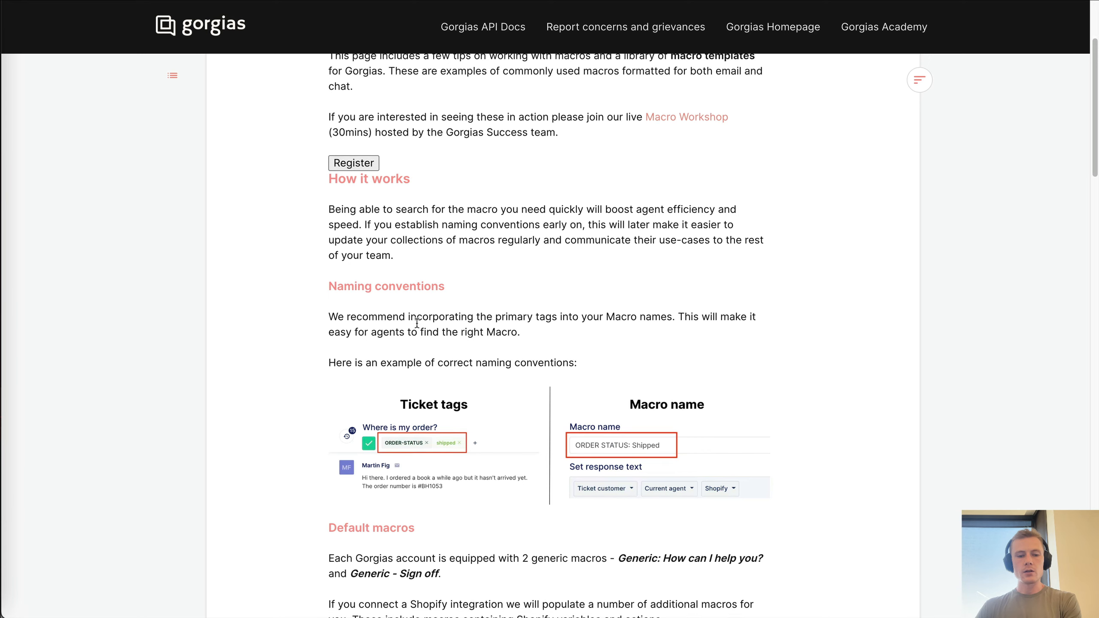
scroll(416, 323, "down", 9)
scroll(416, 321, "down", 1)
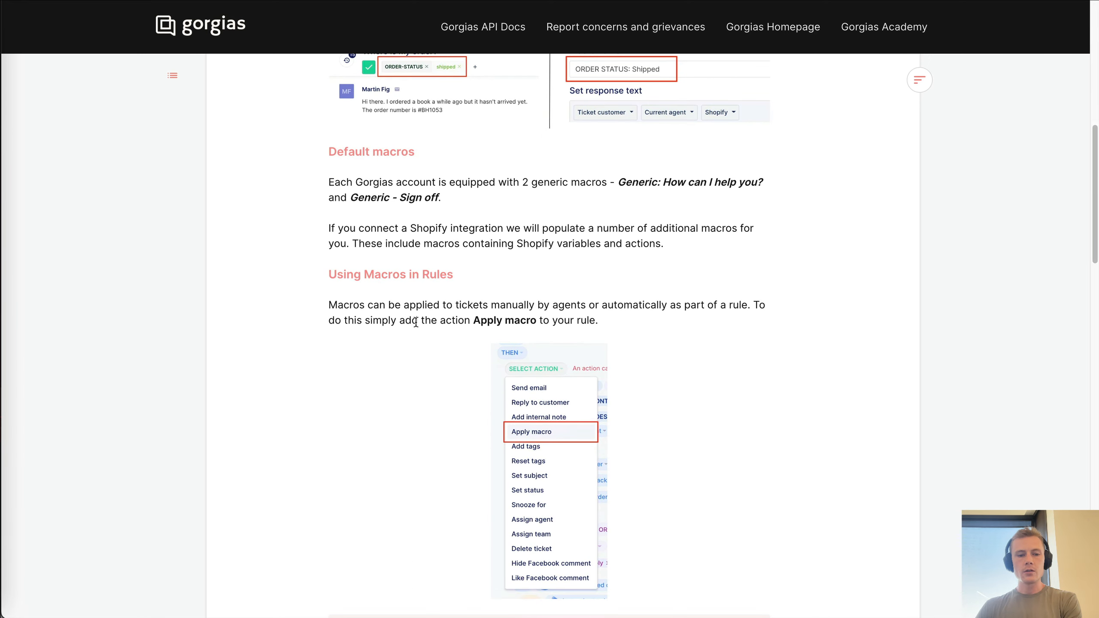
scroll(441, 370, "down", 15)
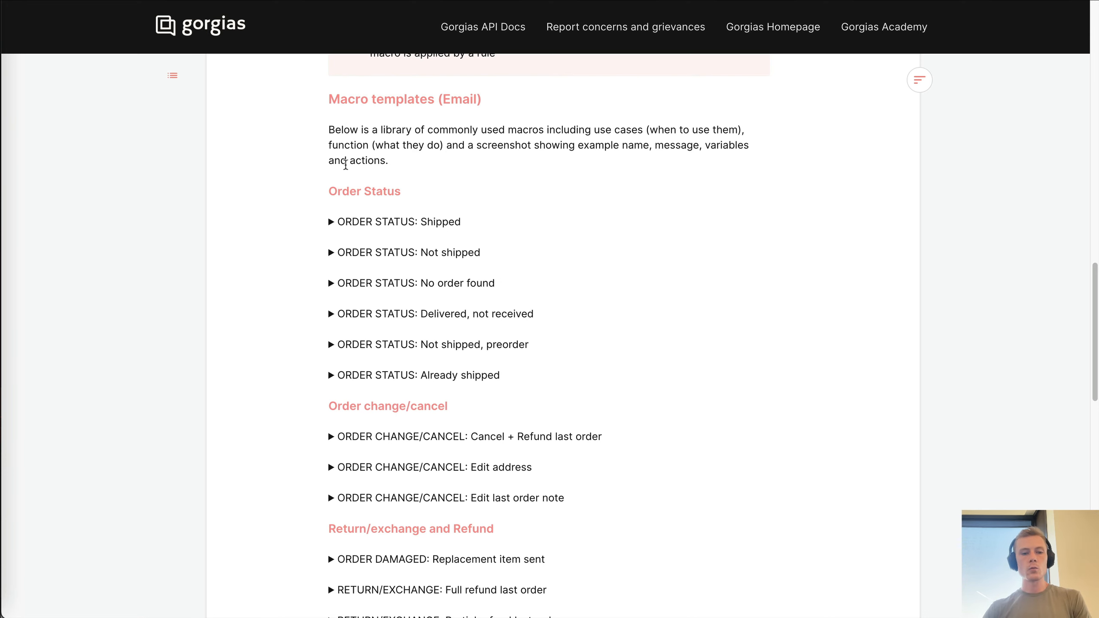
scroll(333, 127, "down", 2)
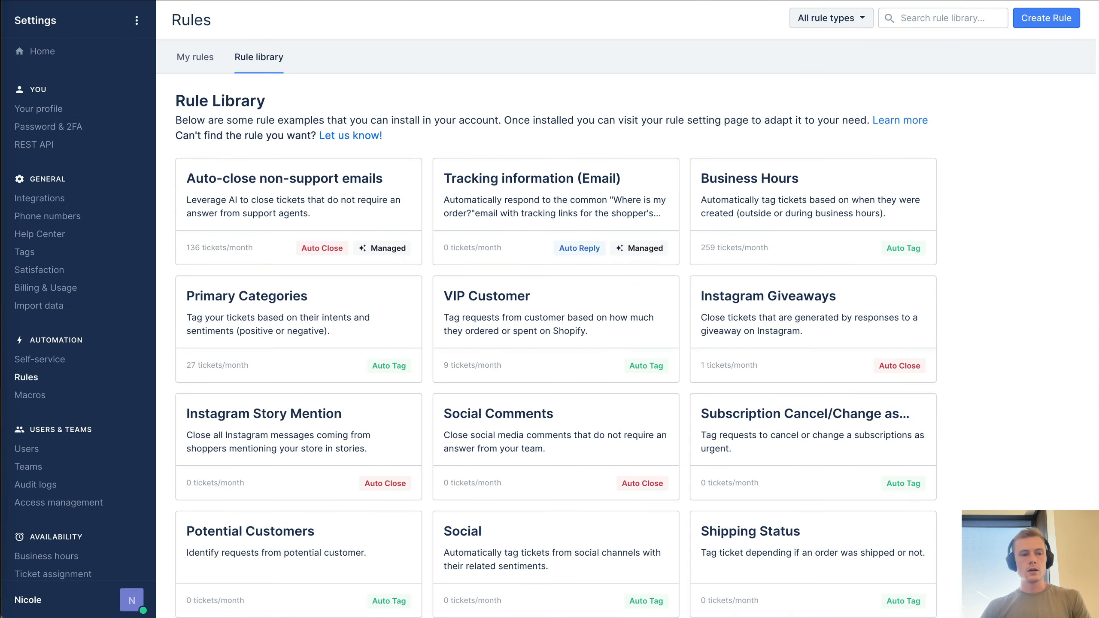
- Return to the Home dashboard and scroll the sidebar down to Misc and Private Views
left_click(46, 53)
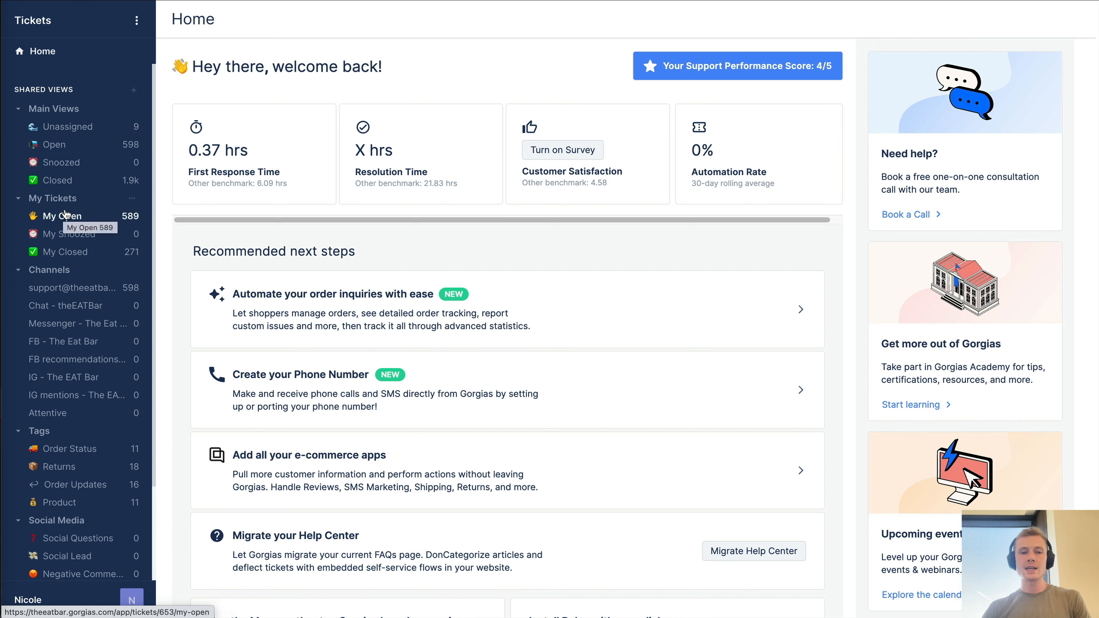
scroll(60, 234, "down", 2)
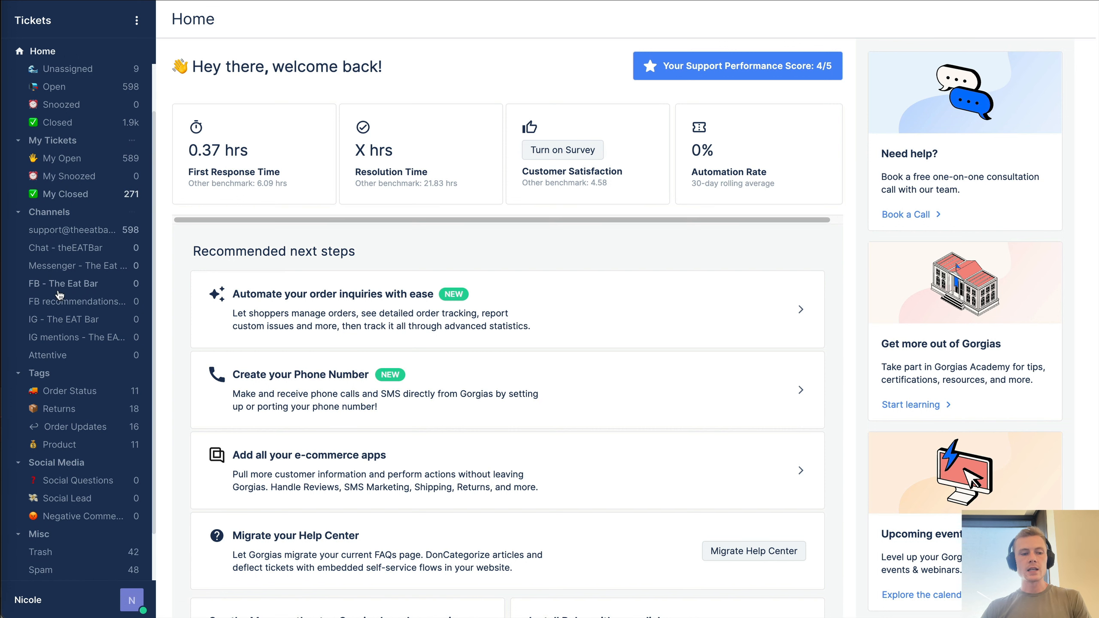
scroll(56, 268, "down", 2)
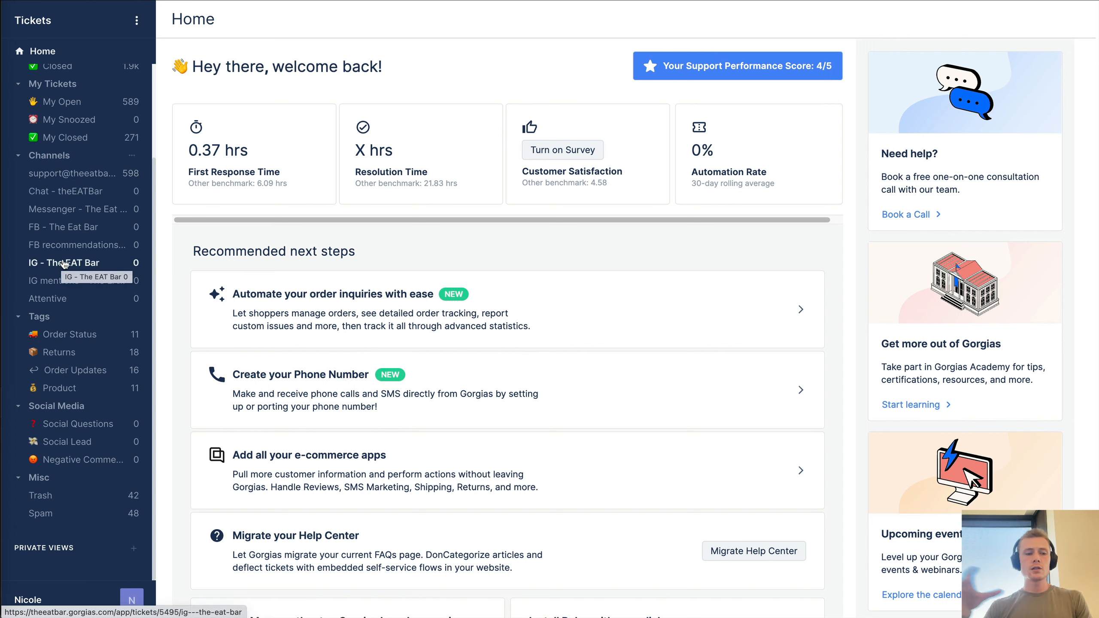
- Open the Order Status view, then the Returns tag view, and check the Tags and Channels section menus
left_click(76, 338)
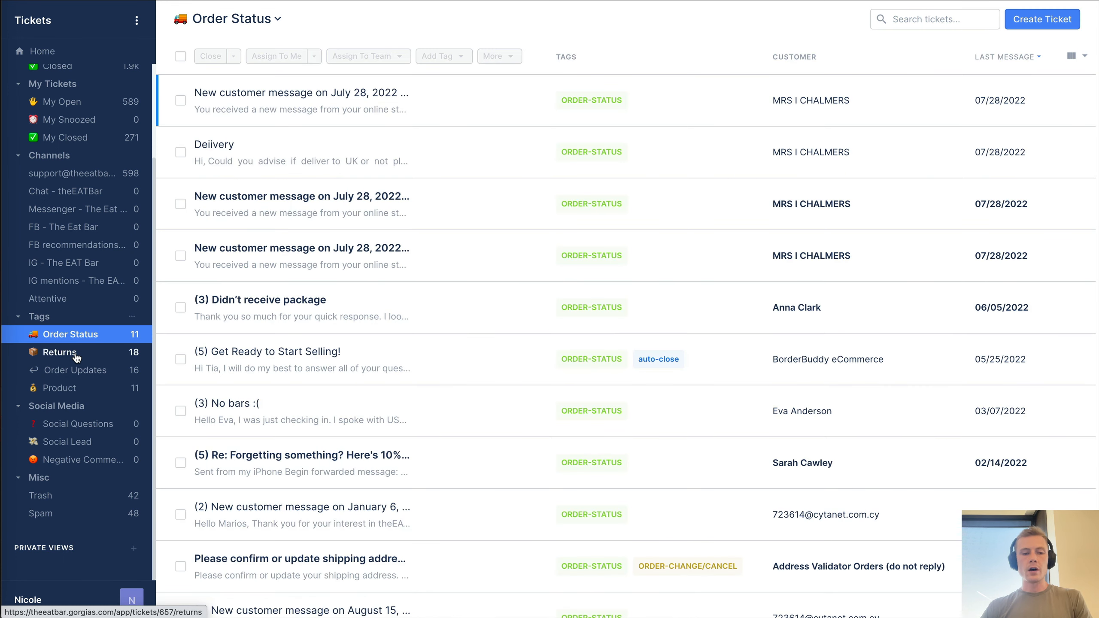
left_click(76, 356)
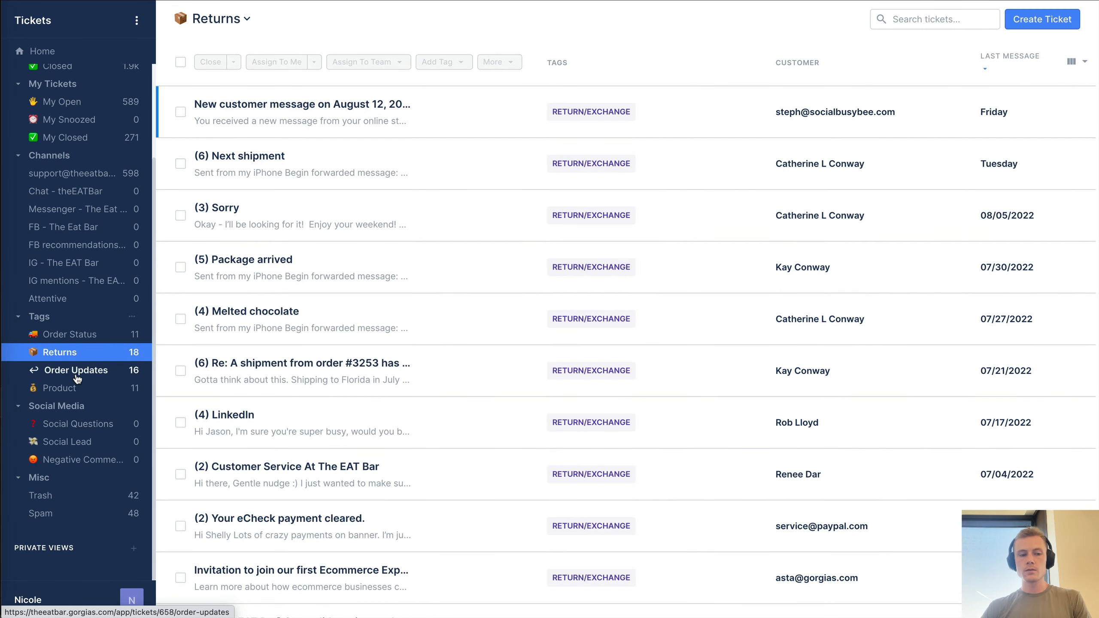
left_click(132, 318)
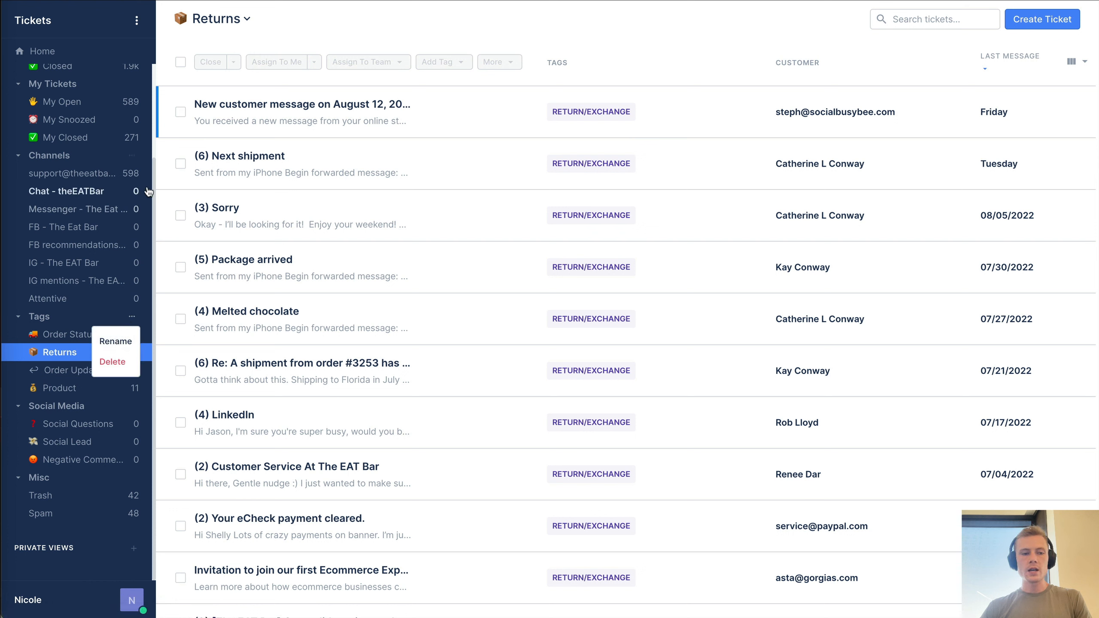
left_click(133, 156)
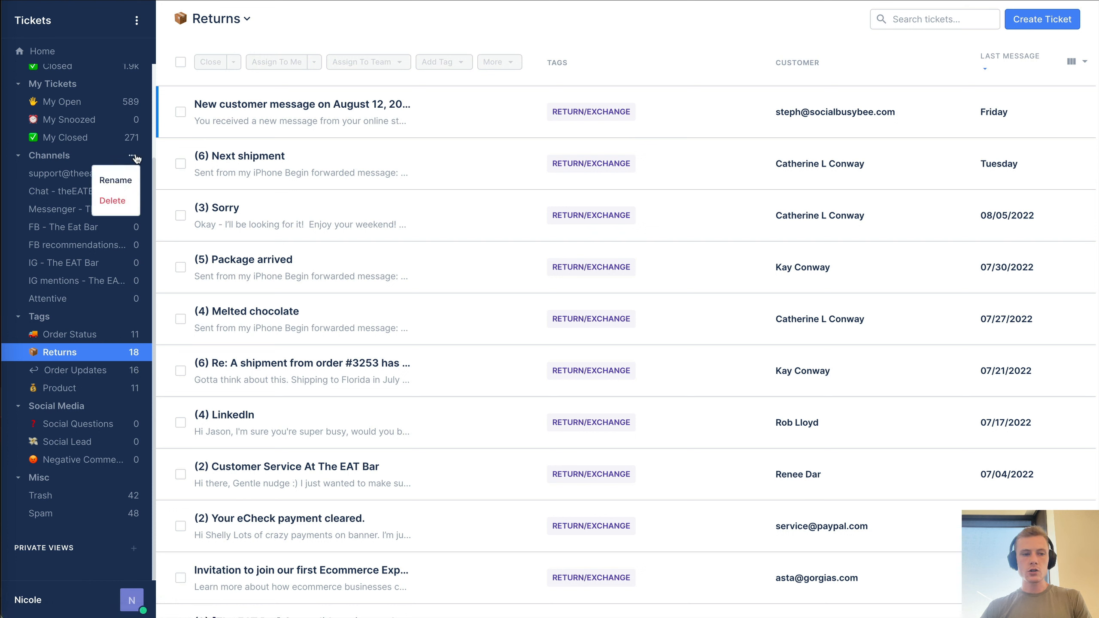
- Look at the app area switcher, then the Private Views add menu
left_click(138, 14)
left_click(138, 16)
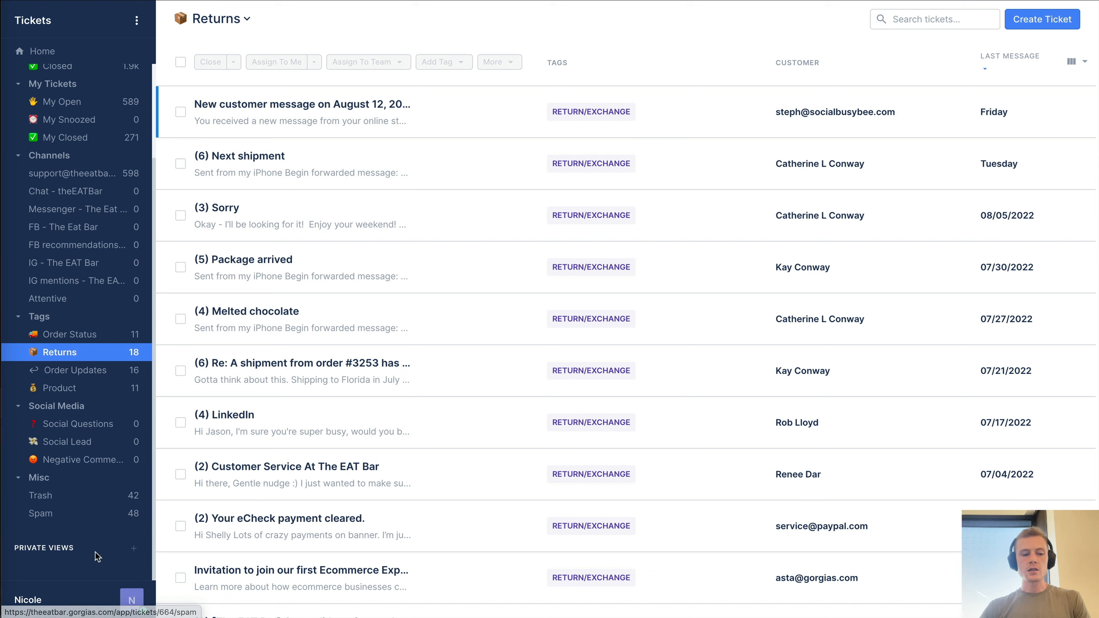
left_click(134, 549)
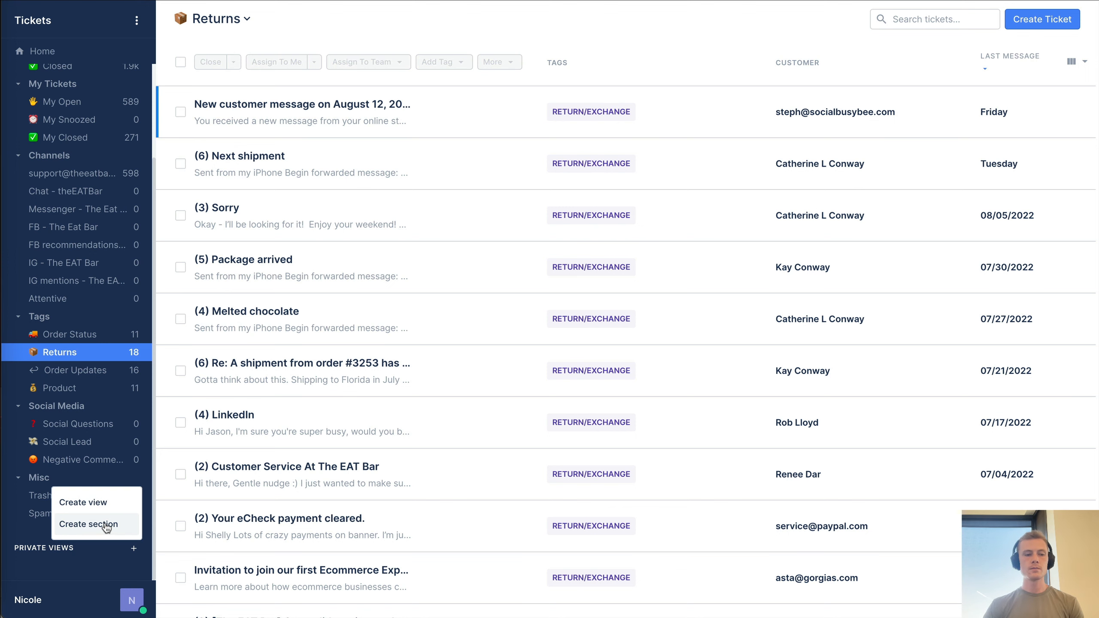
scroll(99, 367, "up", 3)
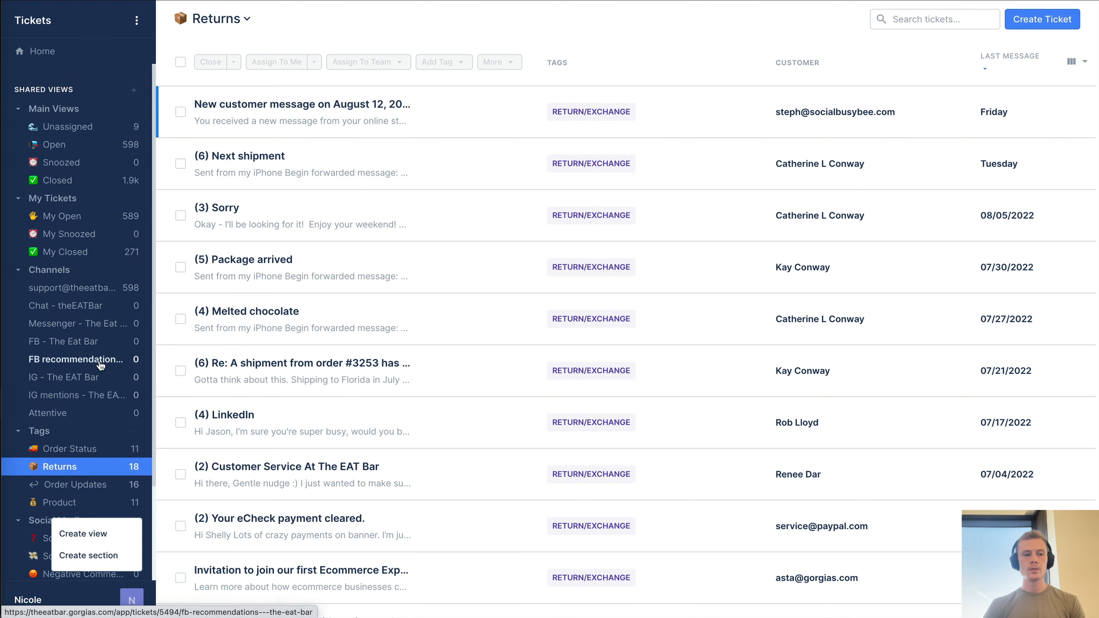
- Create a Shared Views section named 'test' with the 😆 emoji icon
left_click(134, 90)
left_click(100, 138)
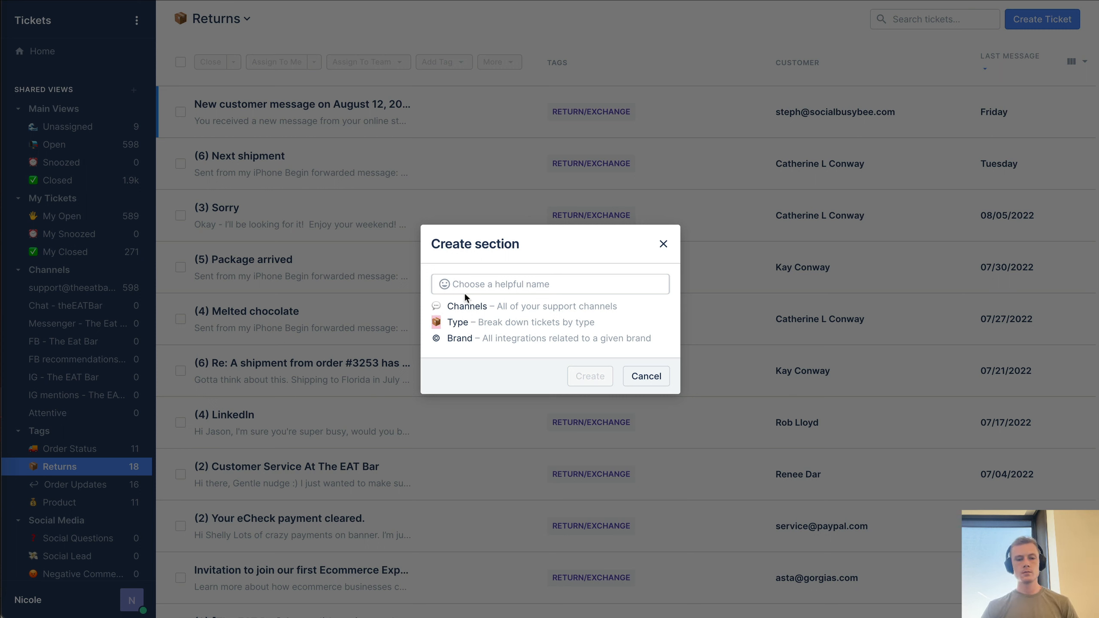
left_click(478, 284)
left_click(444, 284)
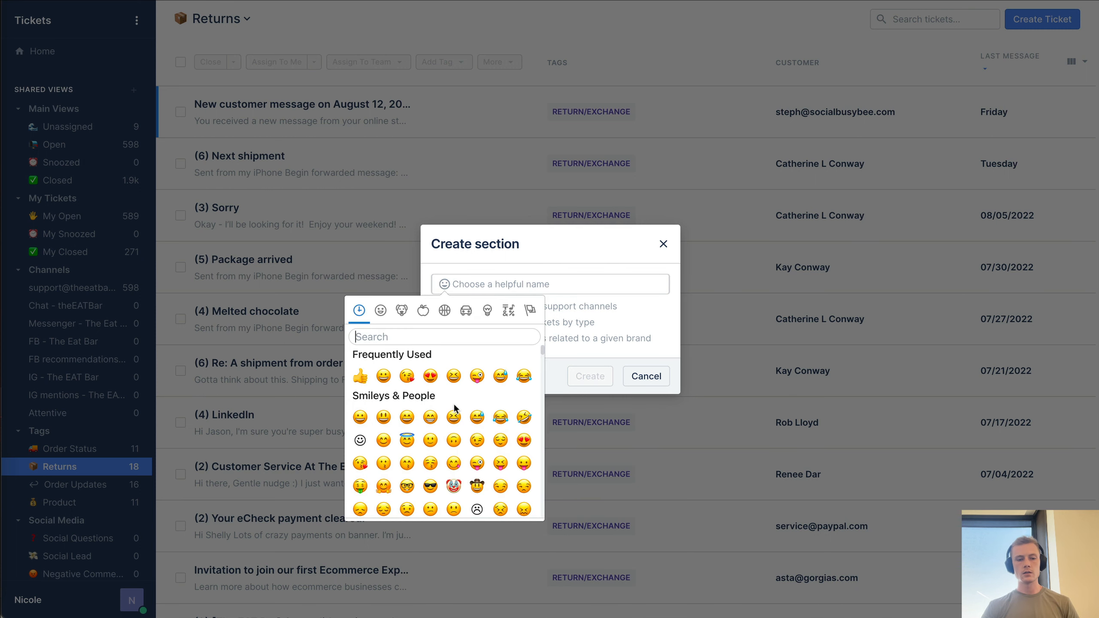
left_click(454, 376)
left_click(510, 285)
type("test")
left_click(611, 381)
- Inspect the new test section's options menu, then dismiss it
scroll(91, 461, "down", 4)
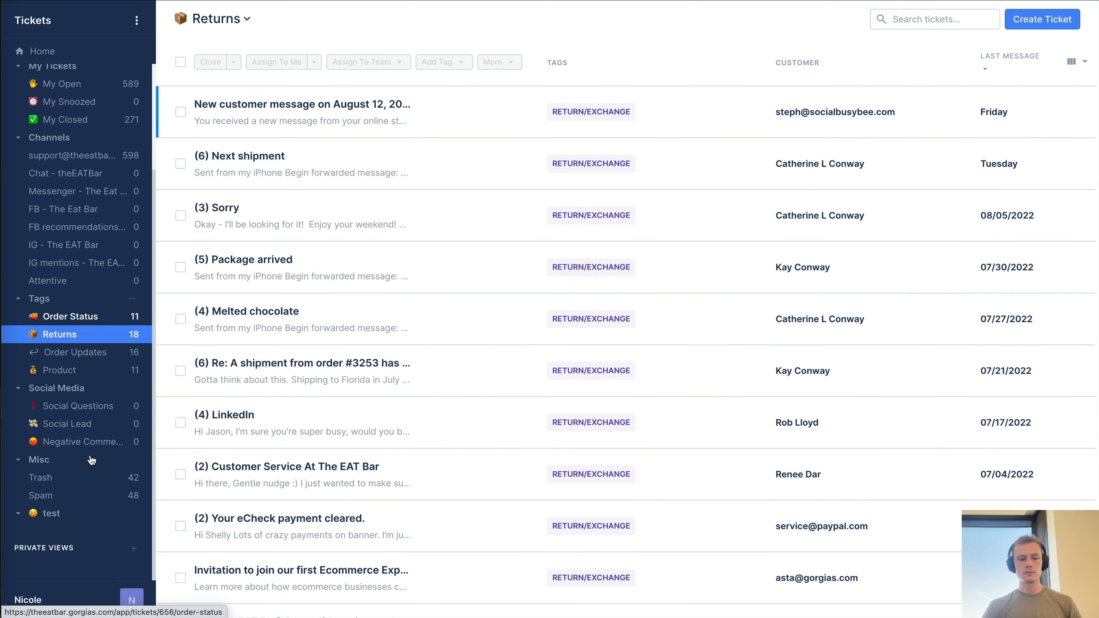
left_click(131, 516)
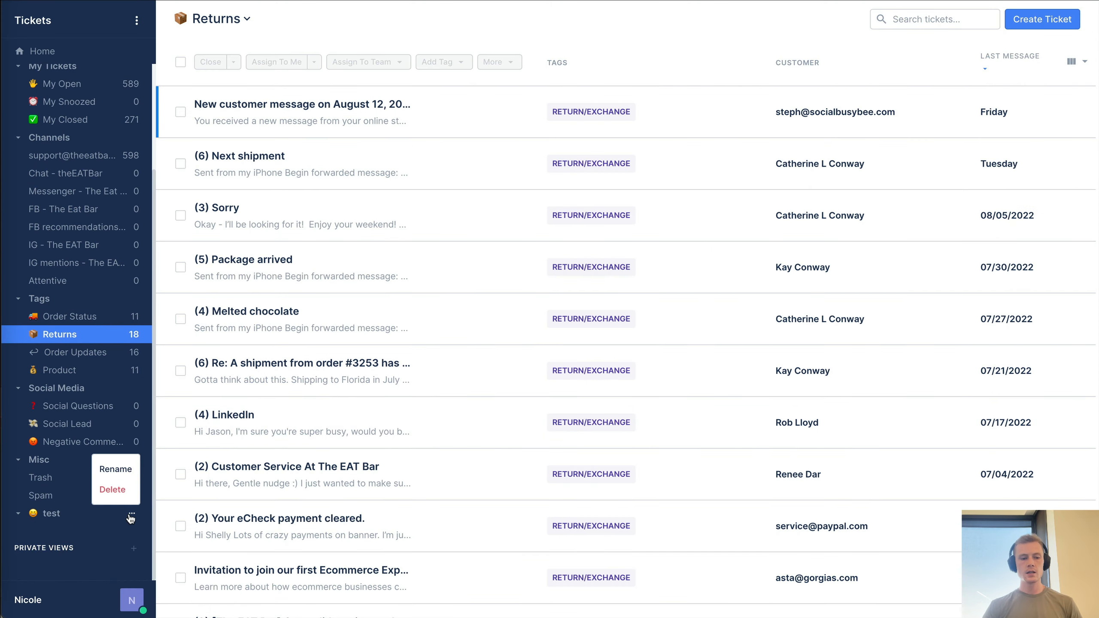
left_click(82, 530)
scroll(80, 520, "up", 5)
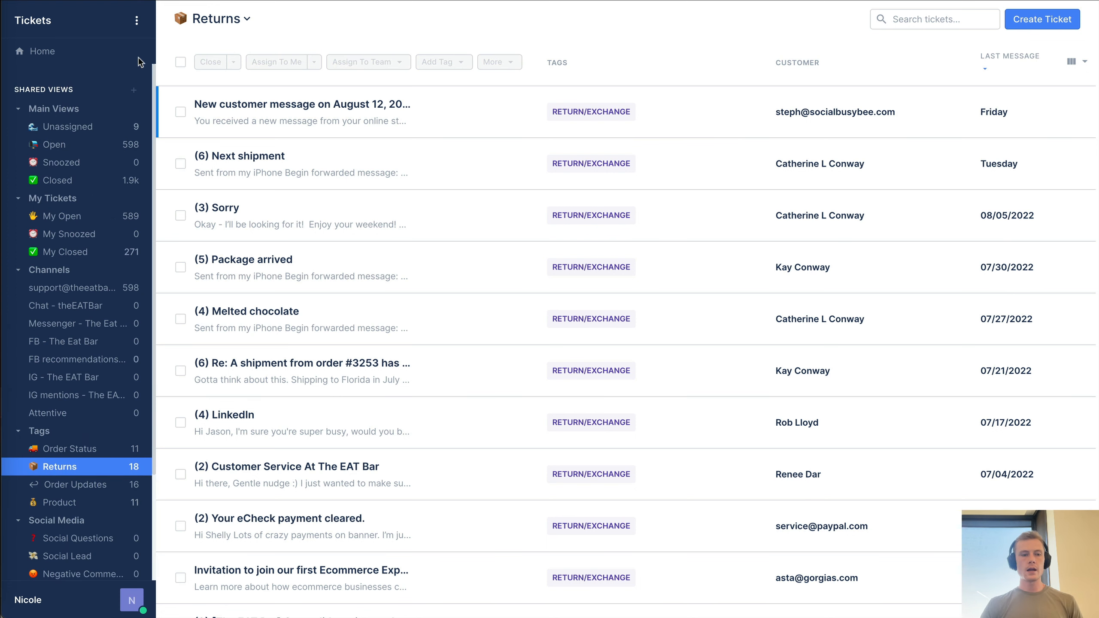
- Create a new shared view named 'Test View' with a Channel is email filter
left_click(133, 92)
left_click(109, 115)
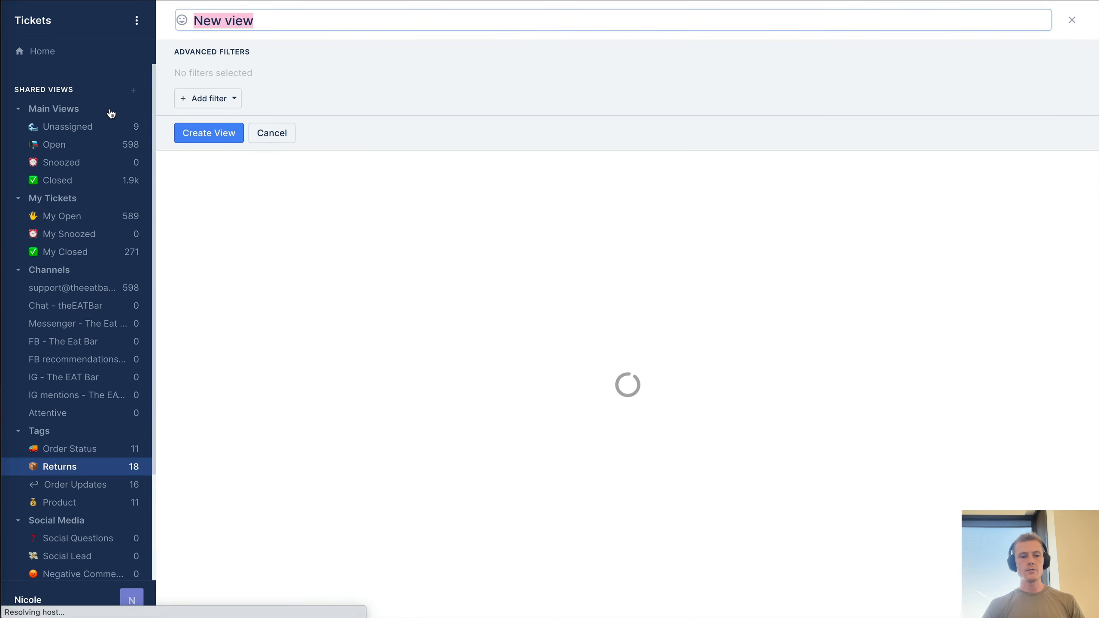
triple_click(286, 19)
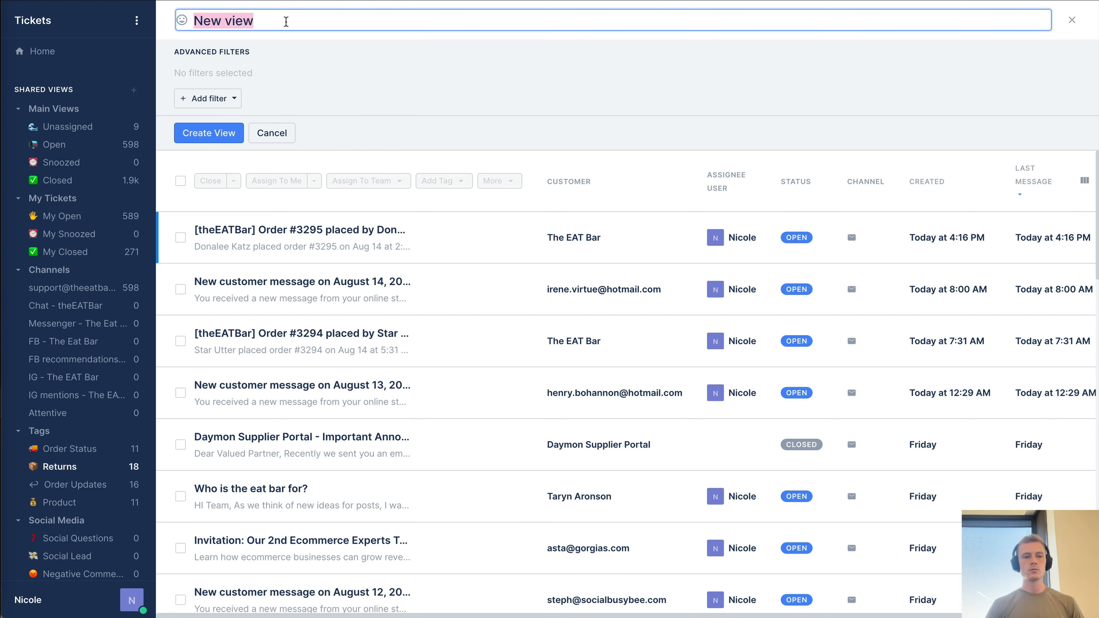
type("Test View")
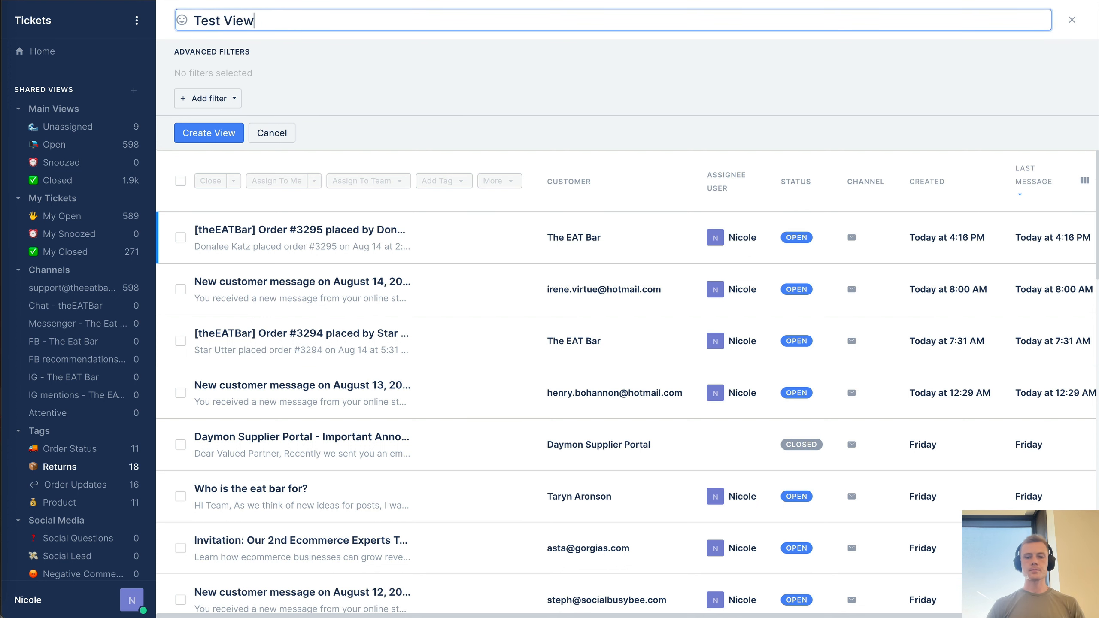
left_click(362, 117)
left_click(190, 99)
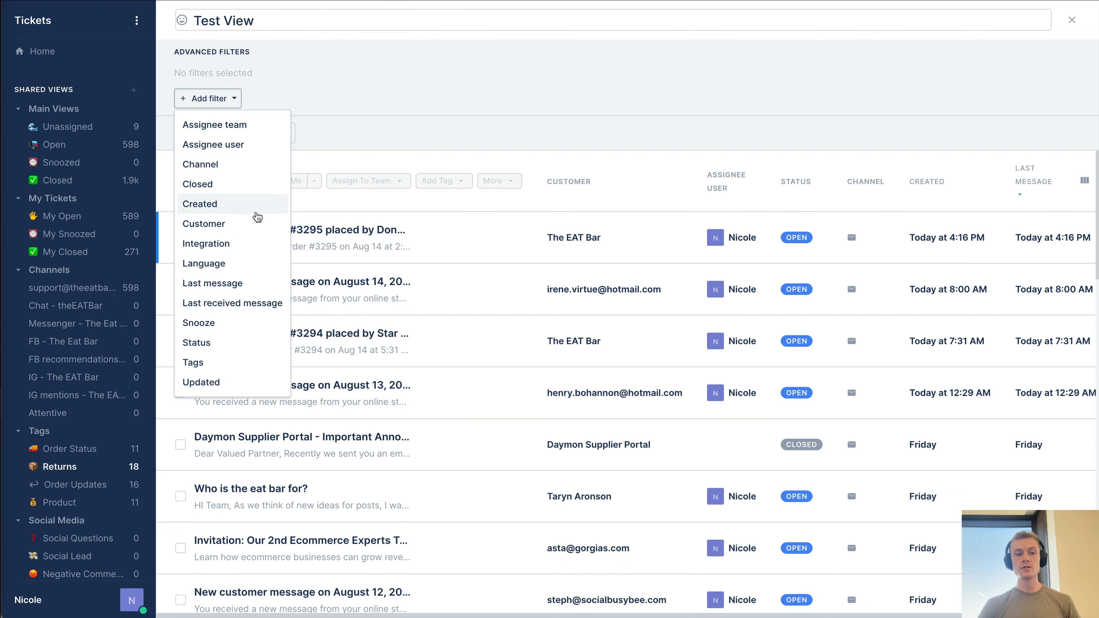
left_click(249, 164)
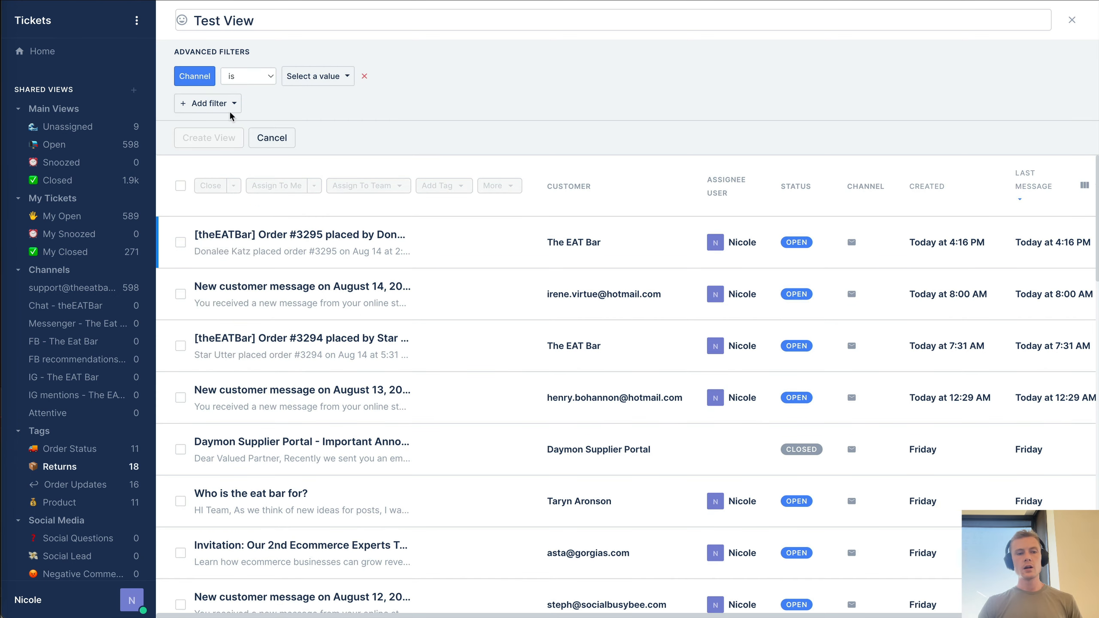
left_click(305, 76)
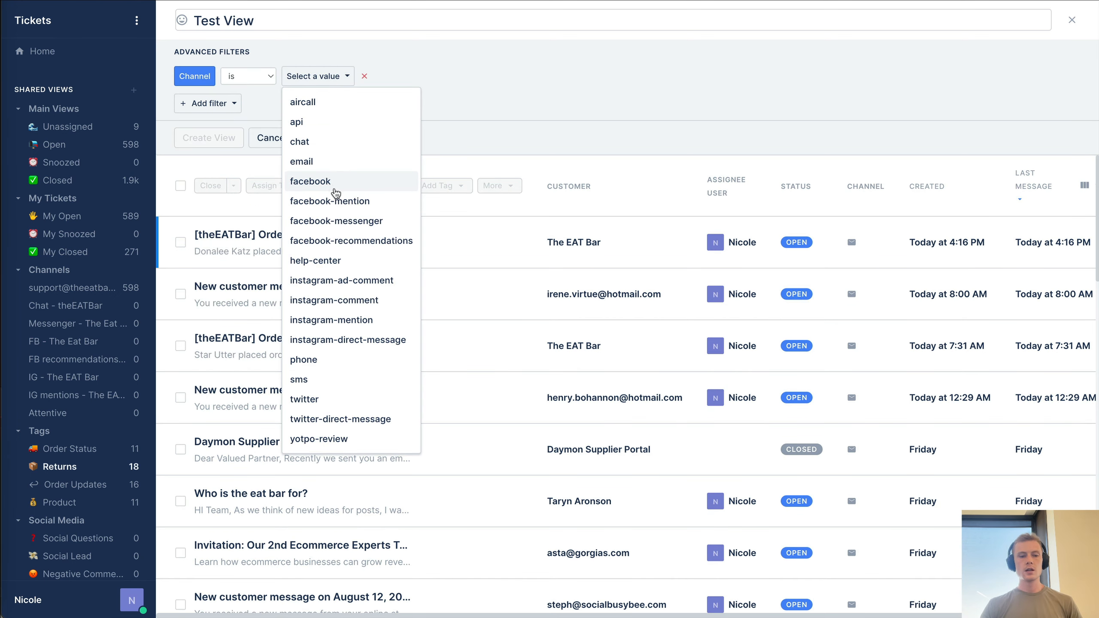
left_click(331, 161)
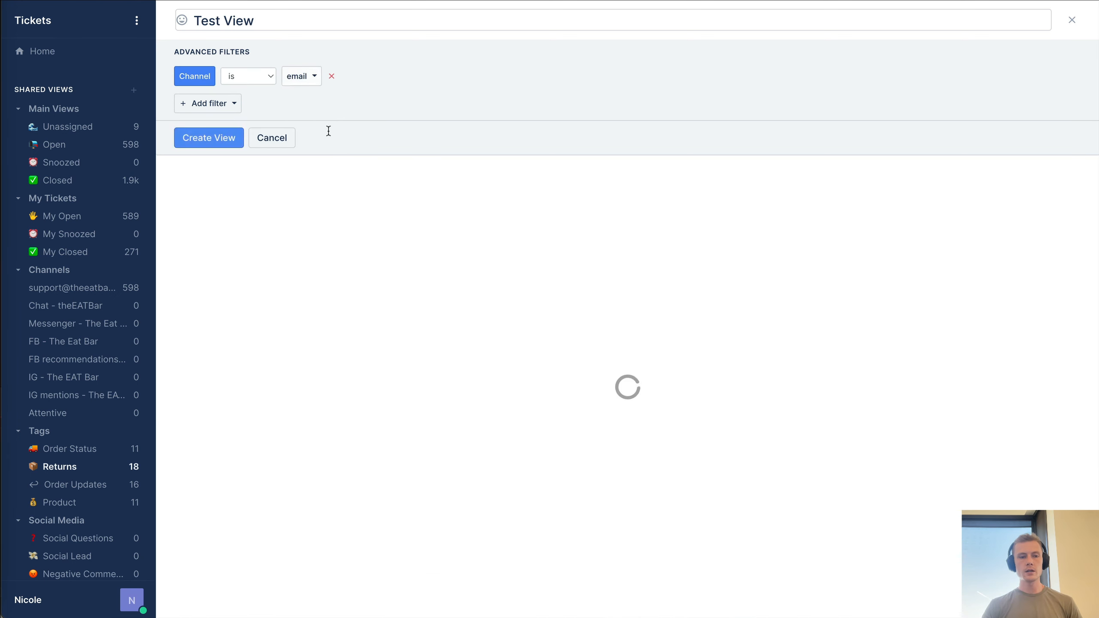
- Add a Customer condition to the view, then remove it
left_click(234, 104)
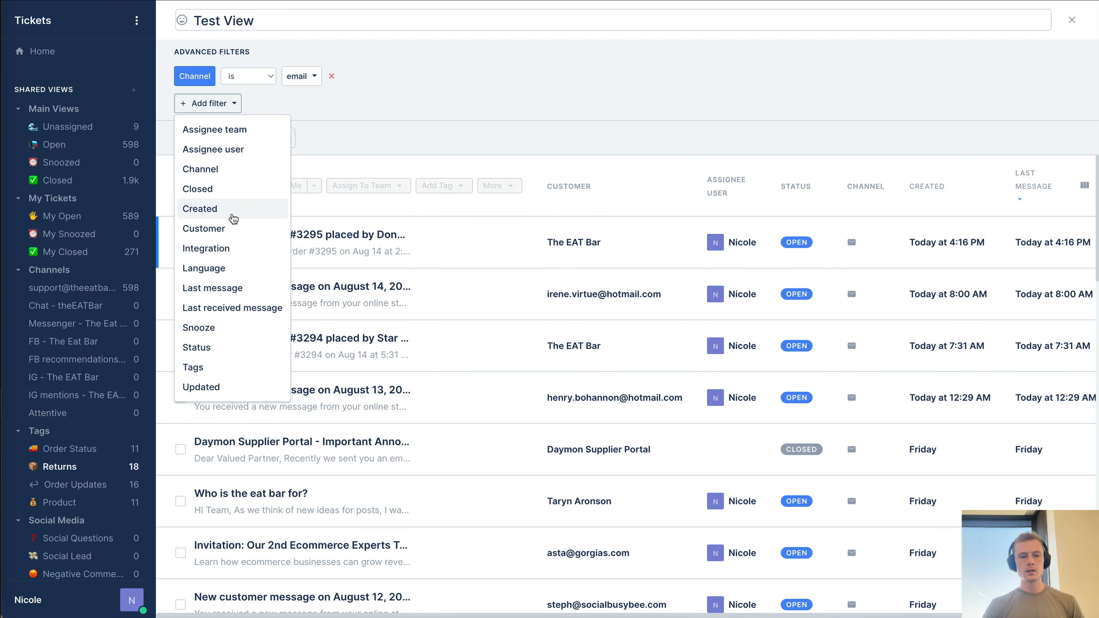
left_click(231, 229)
left_click(346, 105)
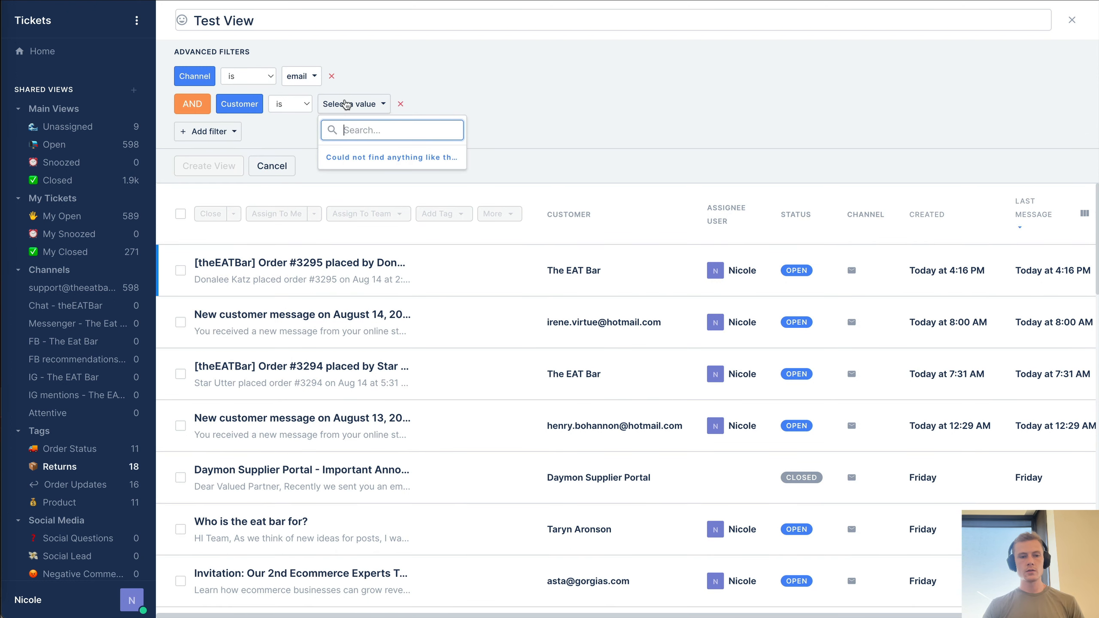
left_click(291, 101)
left_click(201, 106)
left_click_drag(202, 106, 383, 106)
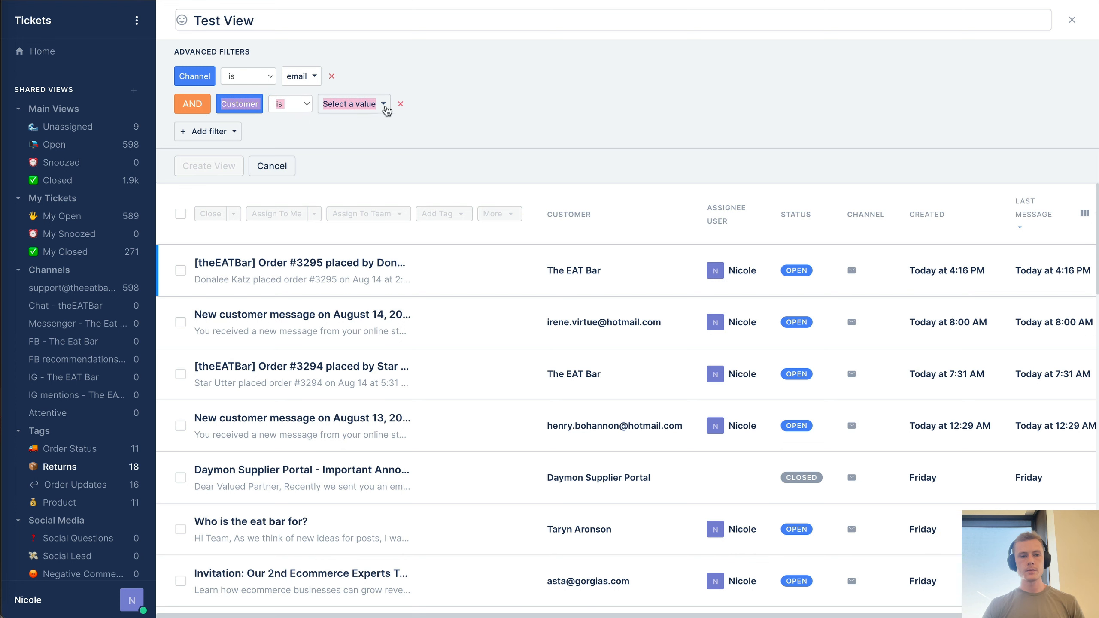
left_click(408, 104)
left_click(402, 106)
- Add an Integration filter set to theEATBar support
left_click(224, 106)
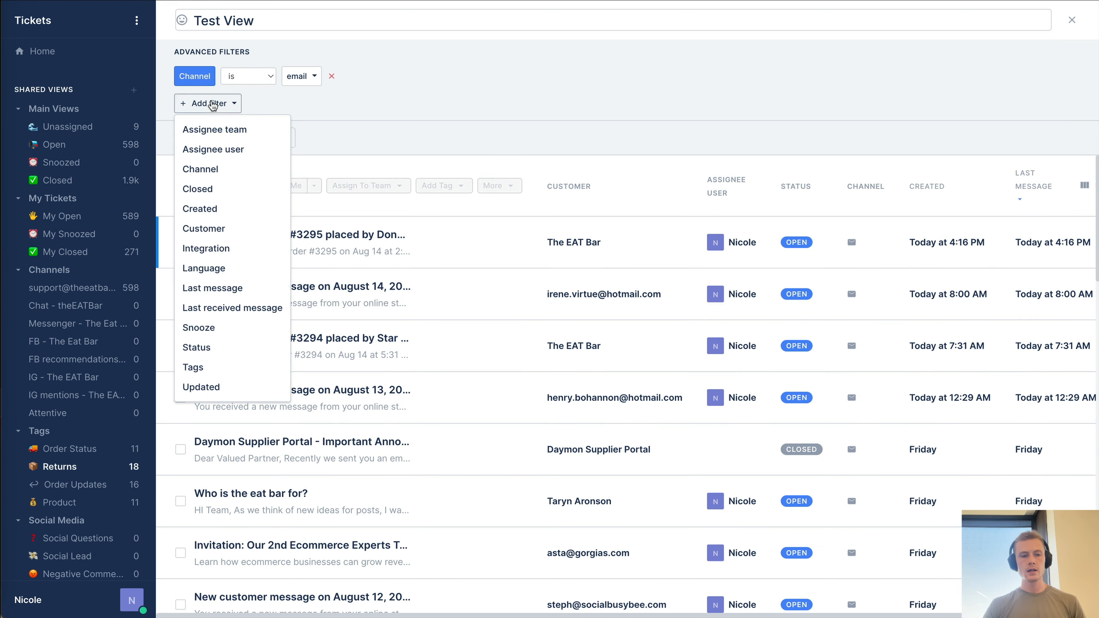
left_click(231, 247)
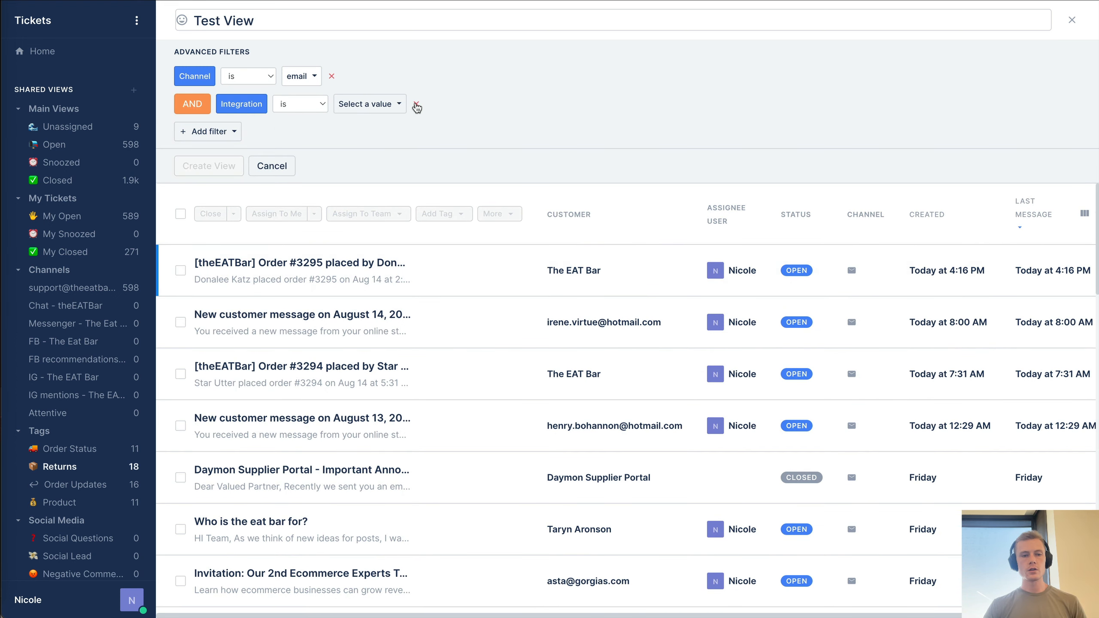
left_click(397, 105)
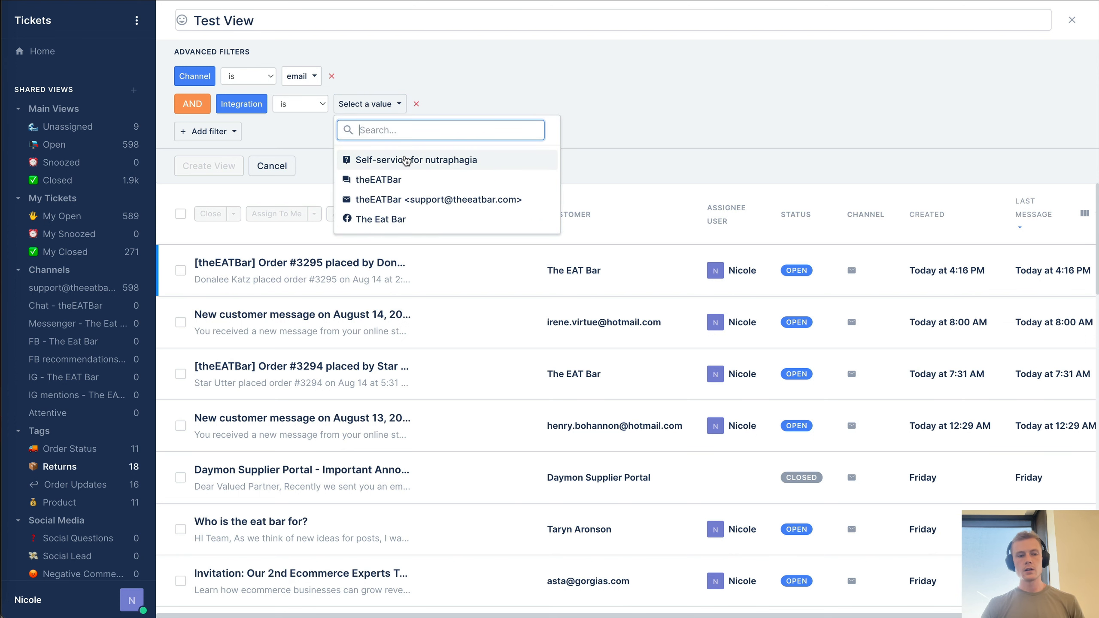
left_click(406, 200)
- Add a Tags filter requiring the RETURN/EXCHANGE tag
left_click(221, 137)
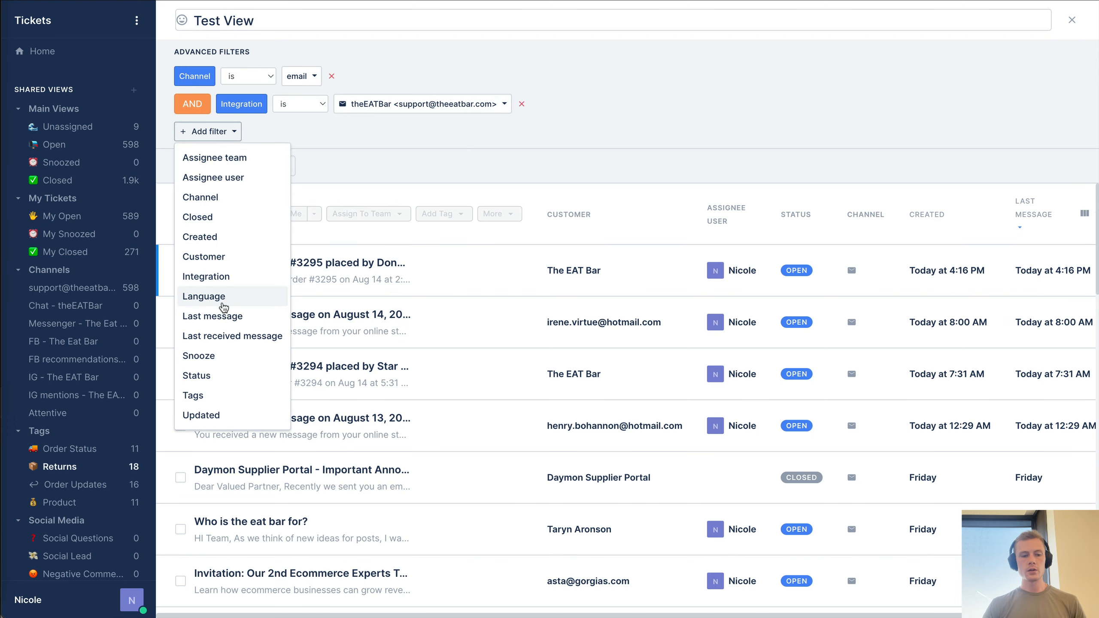
left_click(214, 394)
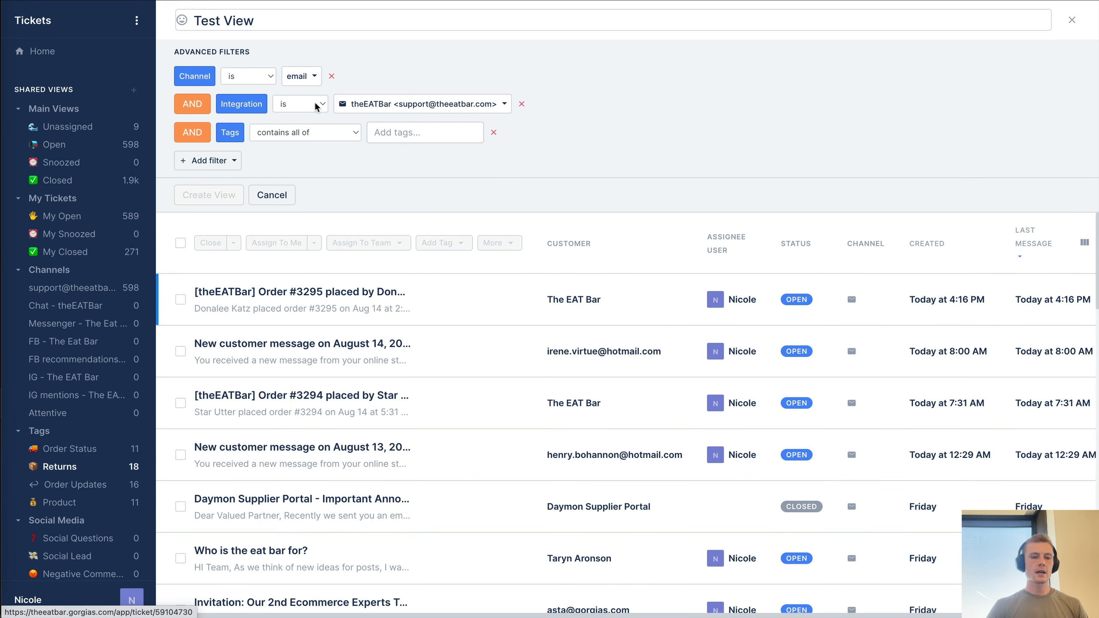
left_click(394, 134)
scroll(427, 191, "down", 2)
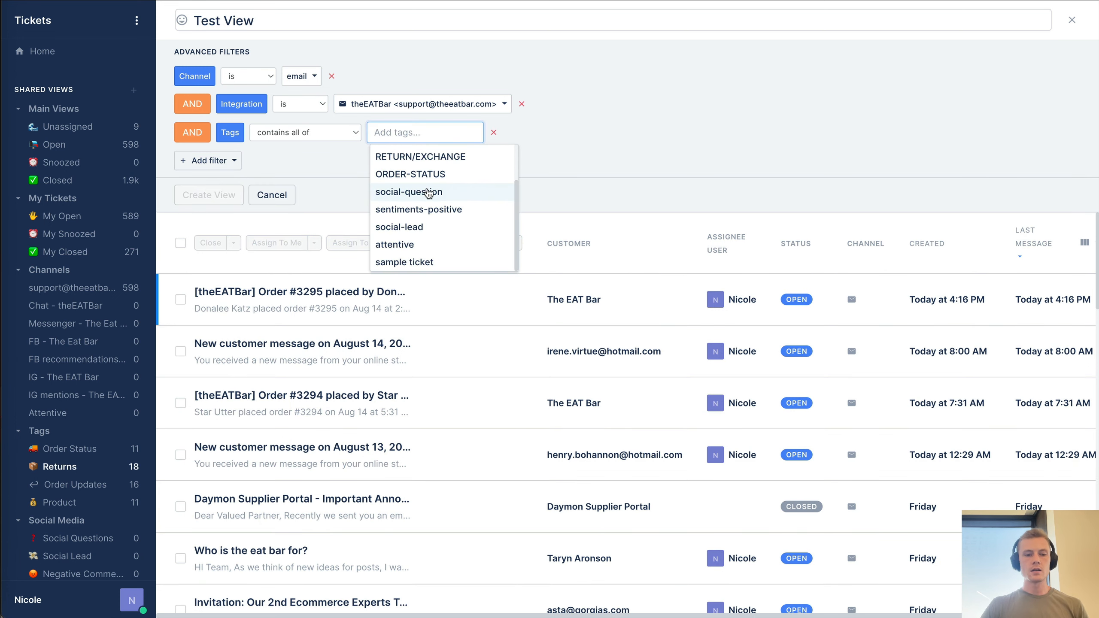
scroll(427, 192, "up", 2)
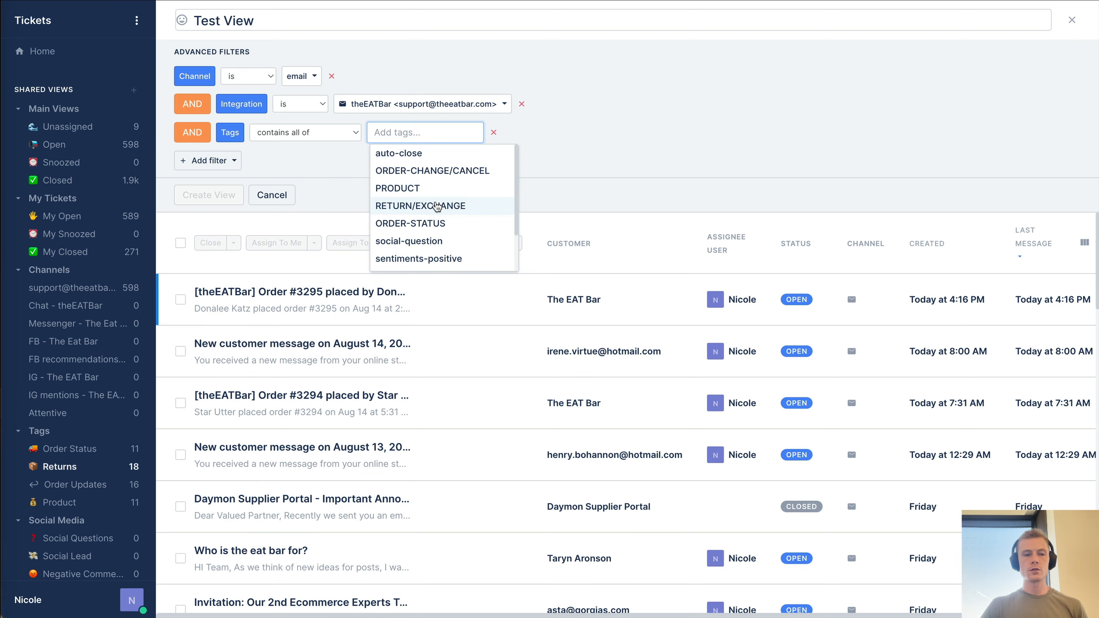
left_click(437, 206)
left_click(221, 161)
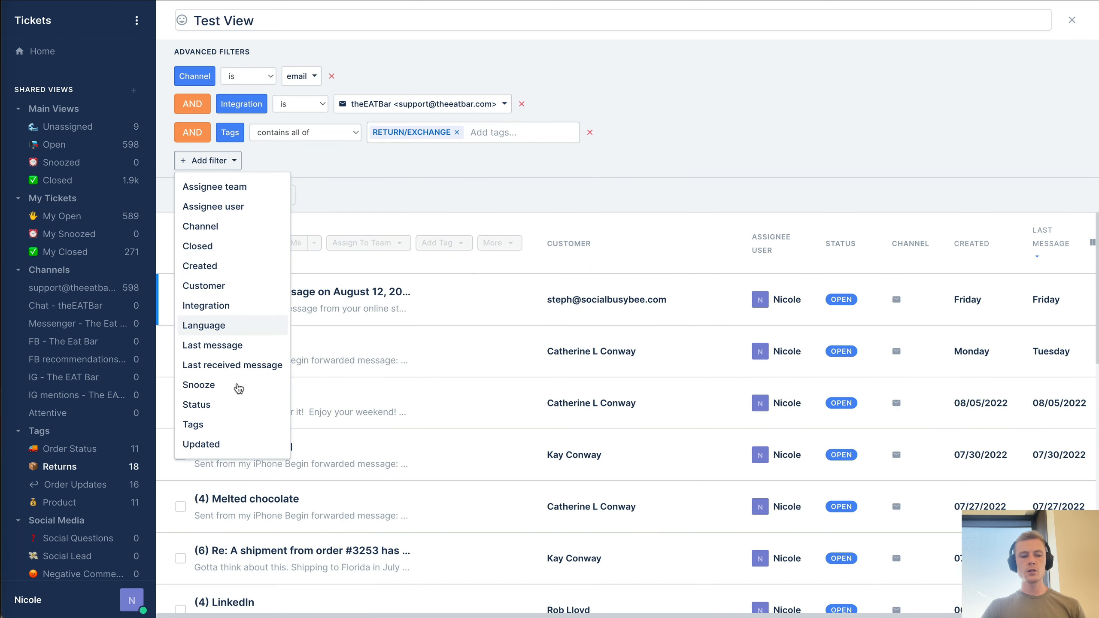
left_click(791, 177)
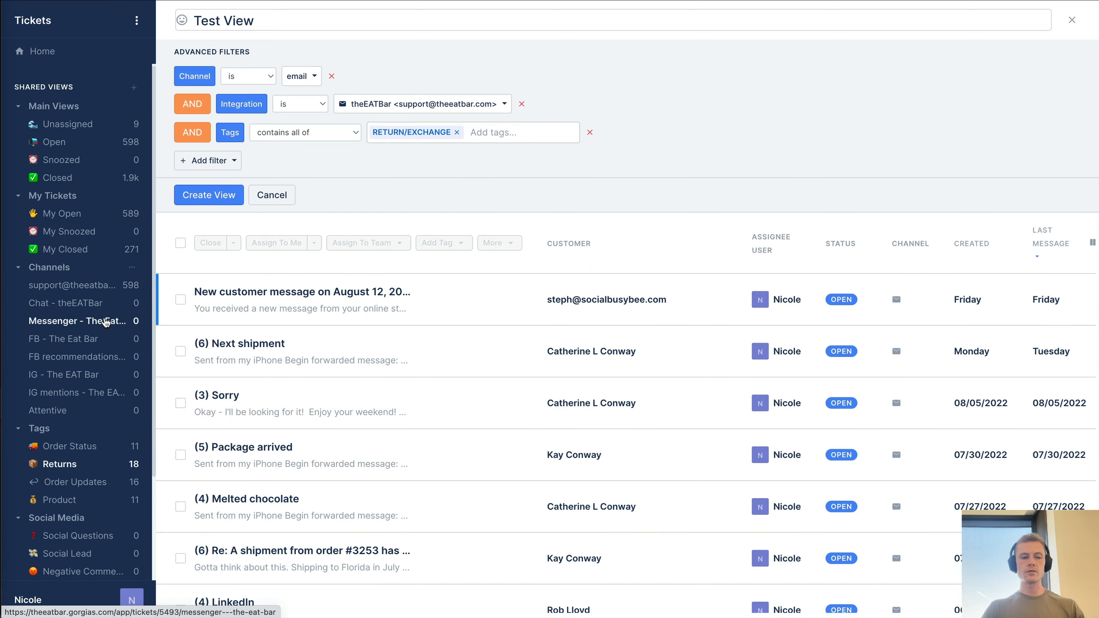
scroll(106, 323, "down", 3)
- Cancel the unsaved Test View and delete the test section
left_click(283, 201)
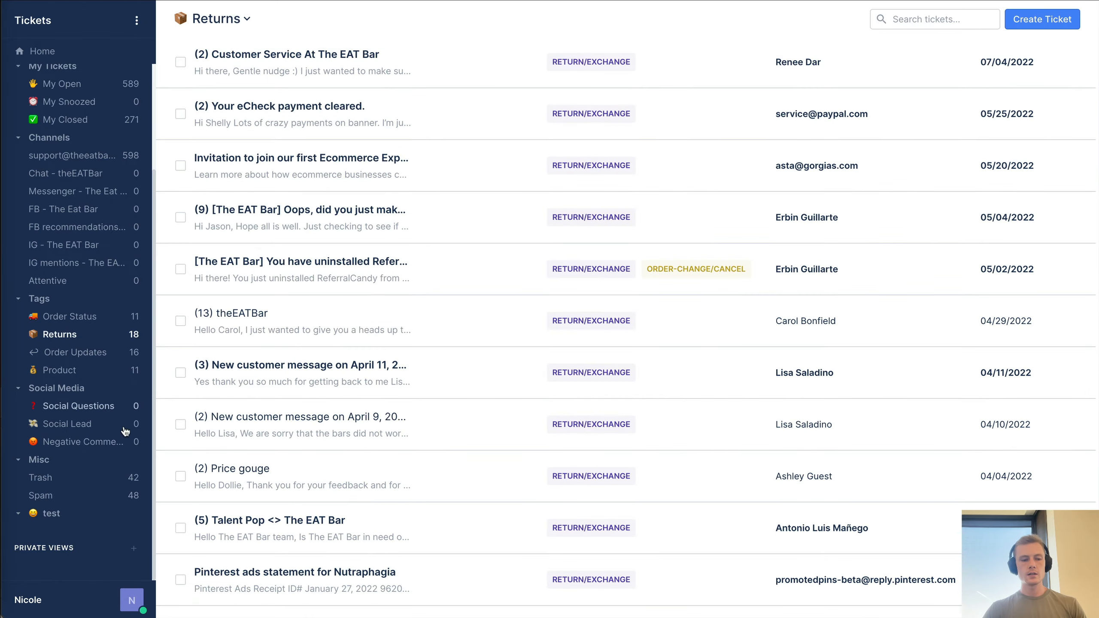
left_click(135, 515)
left_click(114, 490)
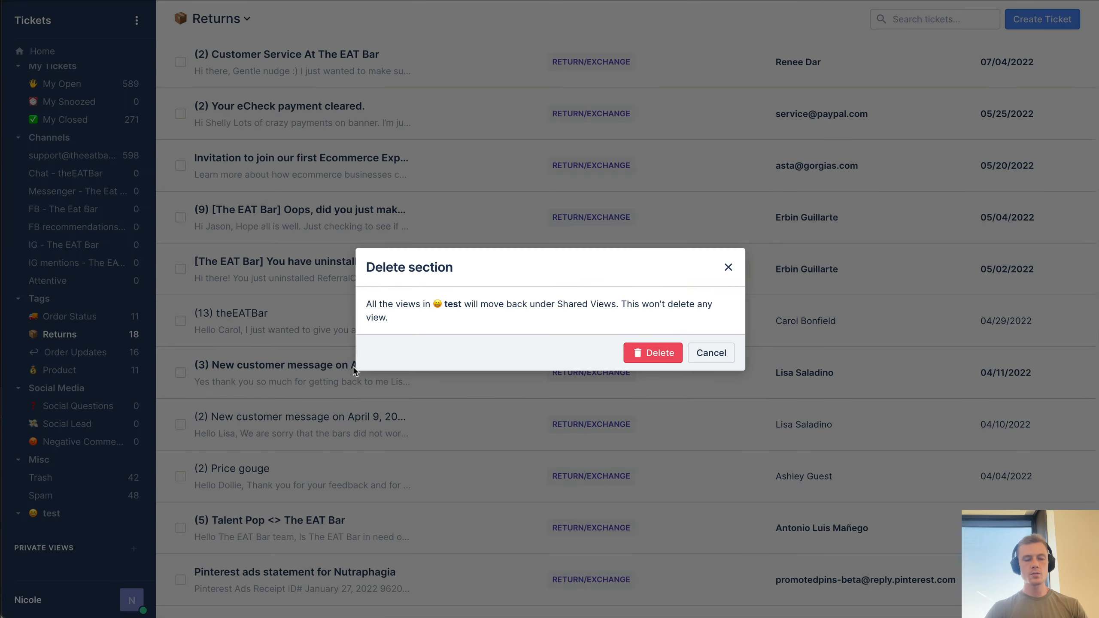
left_click(652, 354)
- Switch to the Customers area to show All customers
scroll(89, 494, "up", 3)
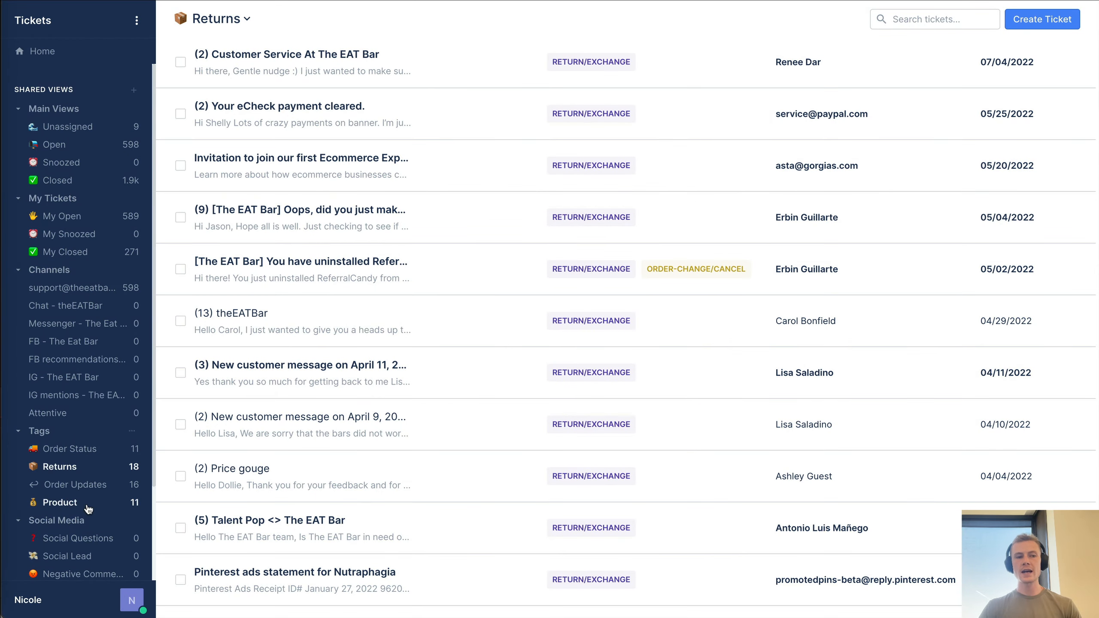
left_click(147, 32)
left_click(65, 77)
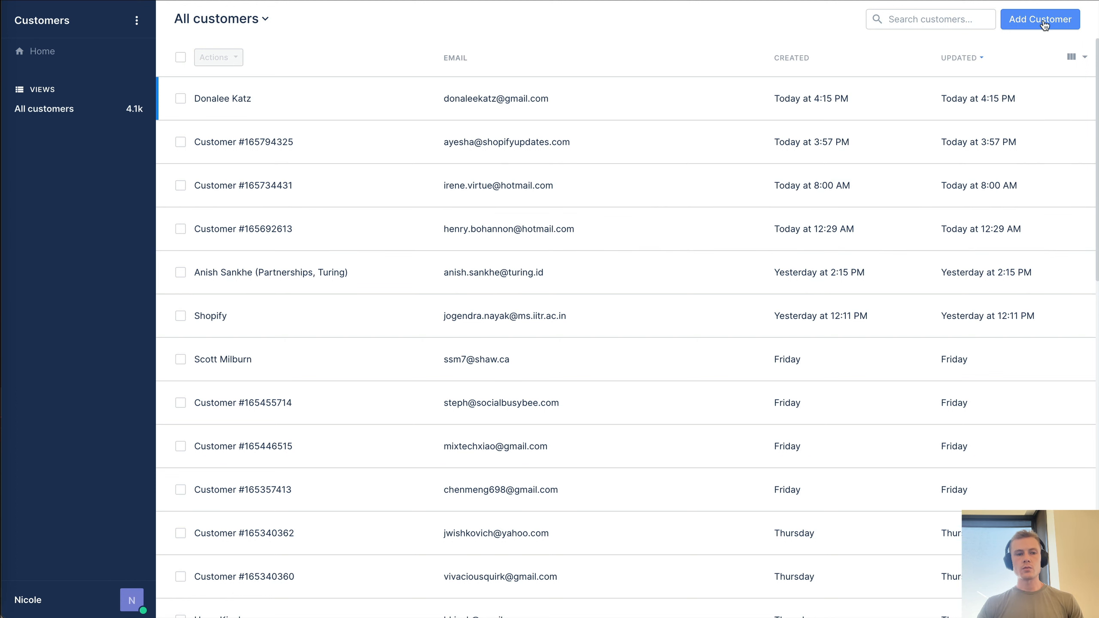
scroll(478, 326, "down", 1)
scroll(478, 322, "up", 1)
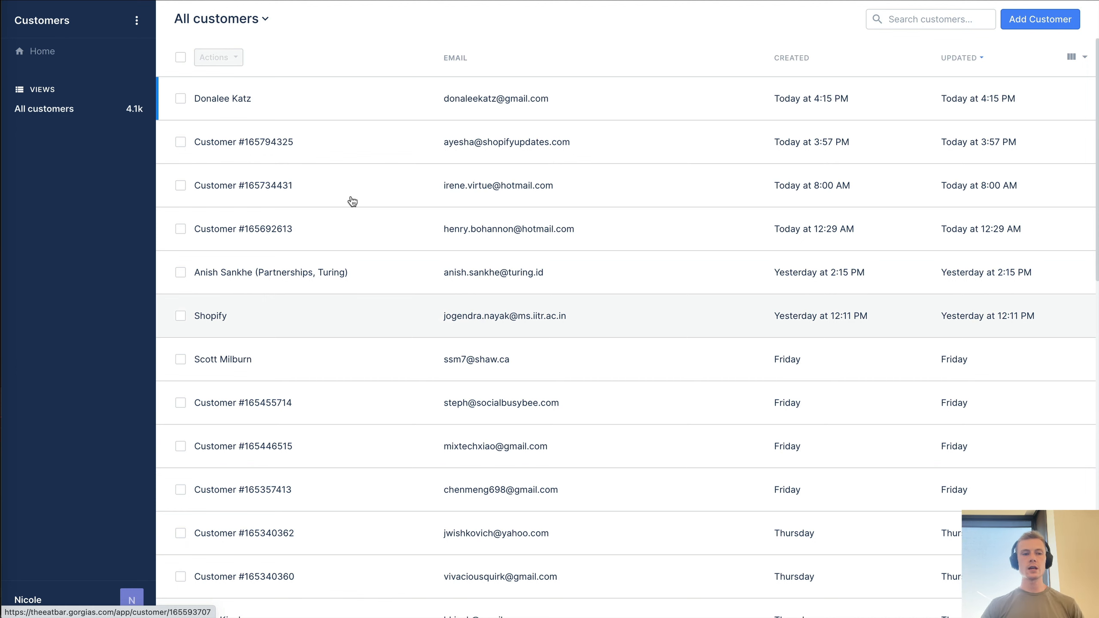
left_click(898, 18)
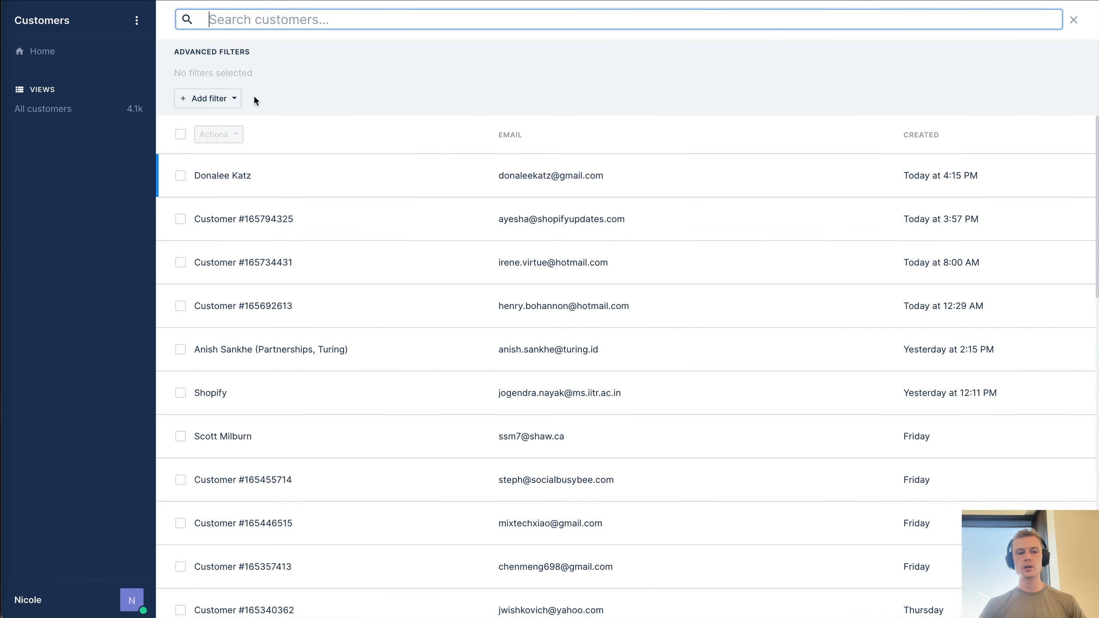
left_click(221, 103)
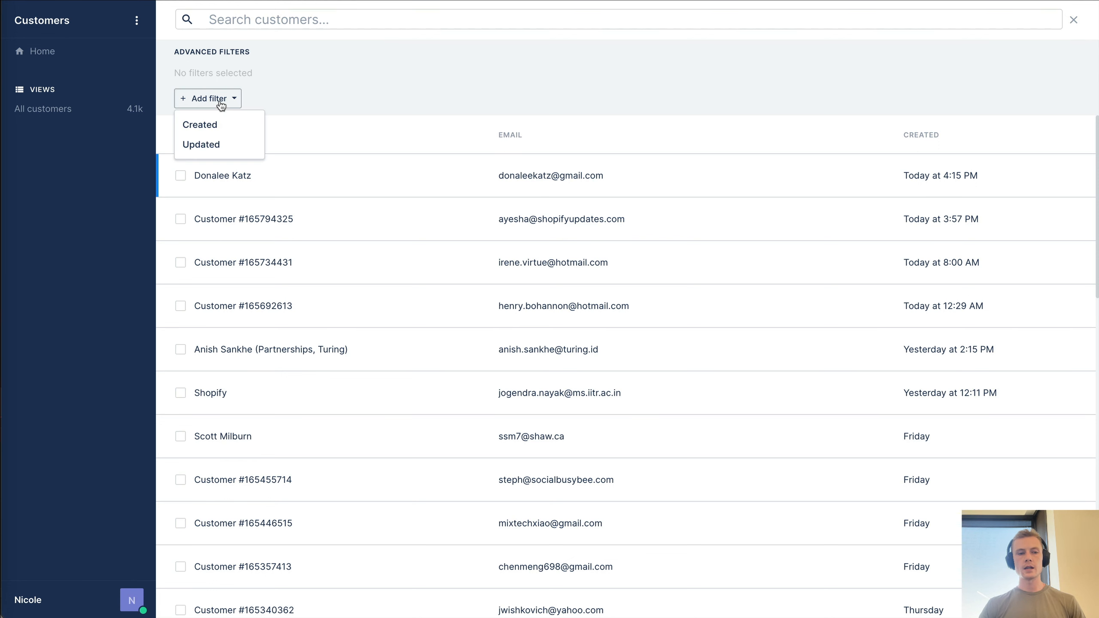
left_click(220, 126)
left_click(231, 103)
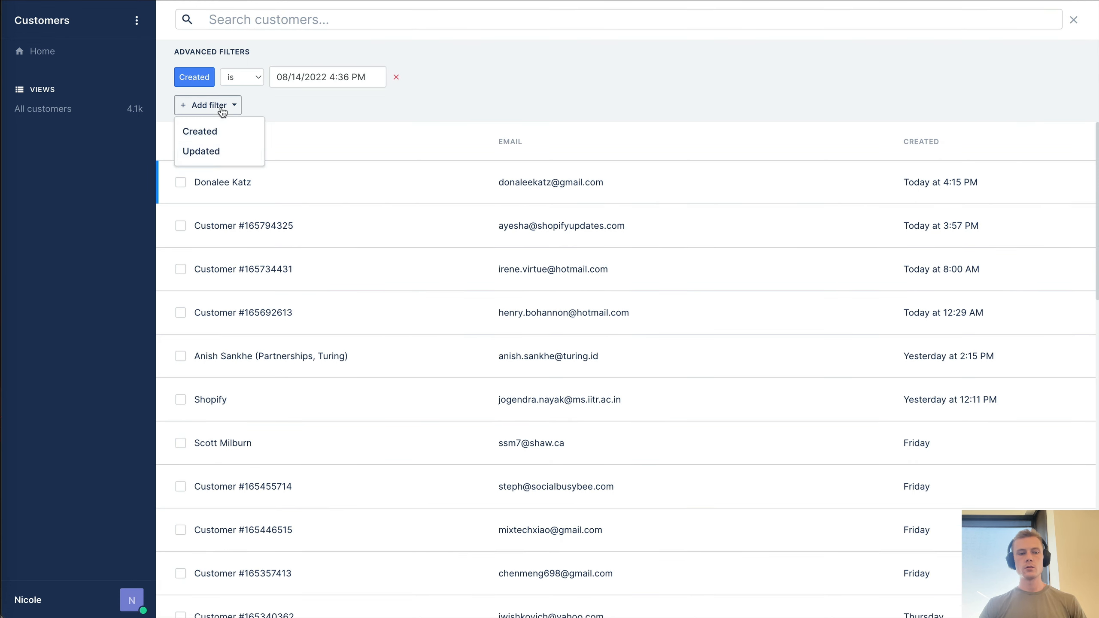
left_click(216, 150)
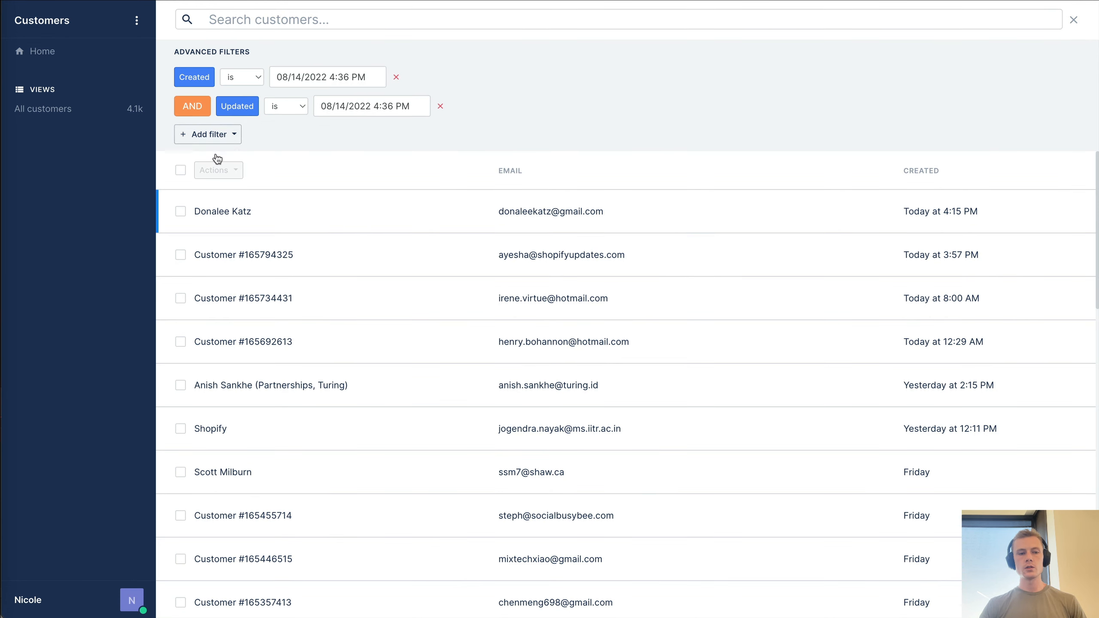
left_click(440, 106)
left_click(272, 76)
left_click(339, 204)
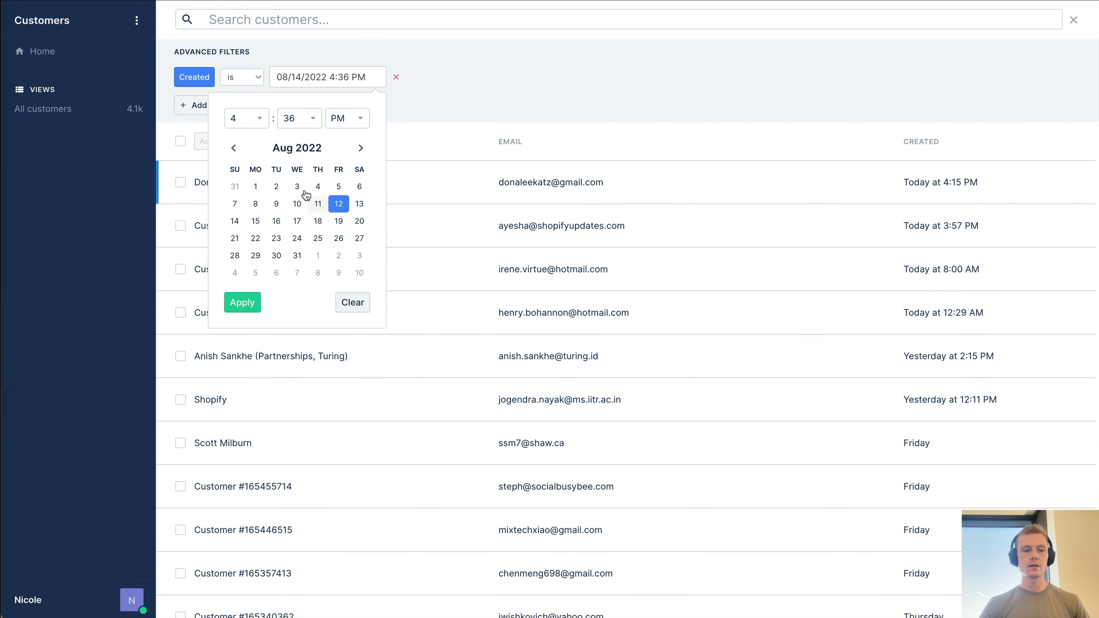
left_click(446, 111)
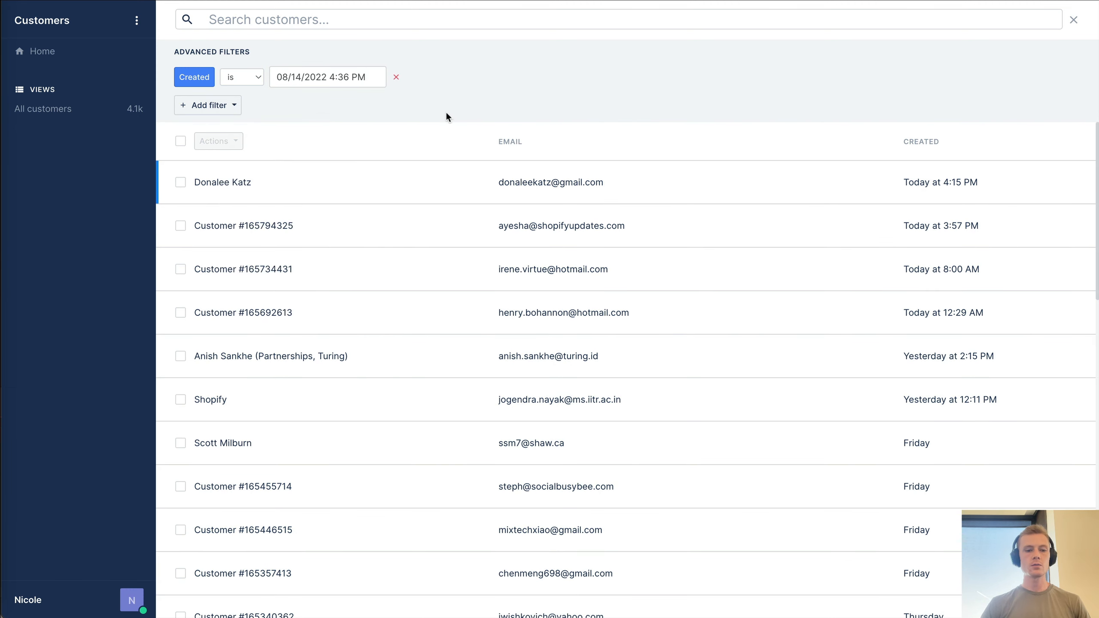
left_click(1074, 22)
left_click(146, 35)
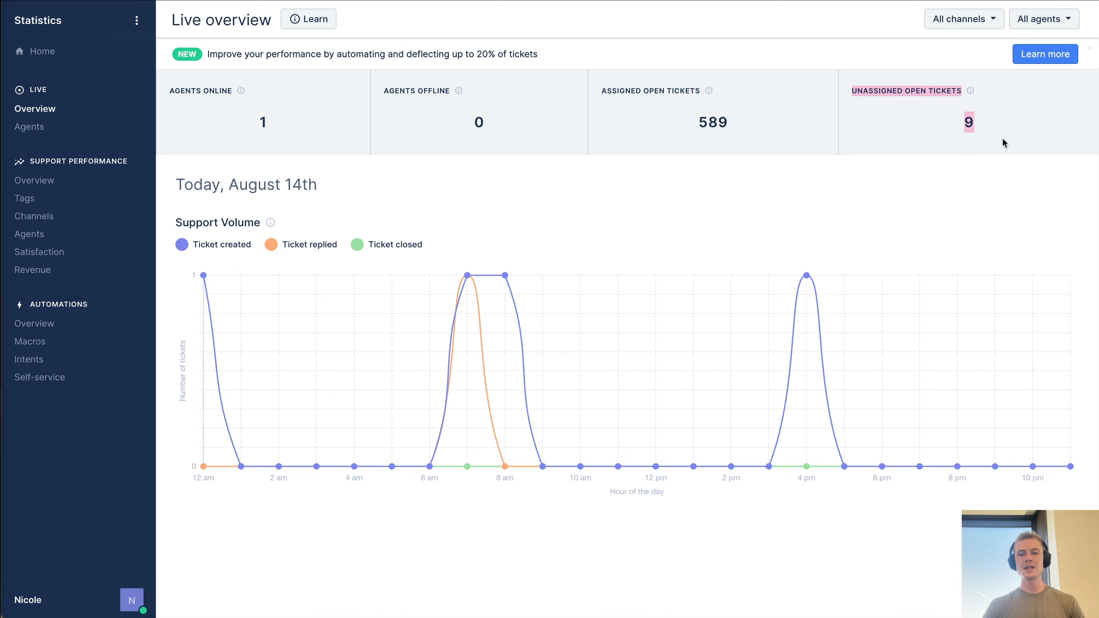
- Review agent live activity, the support performance overview, and tickets created per tag and channel
left_click(35, 130)
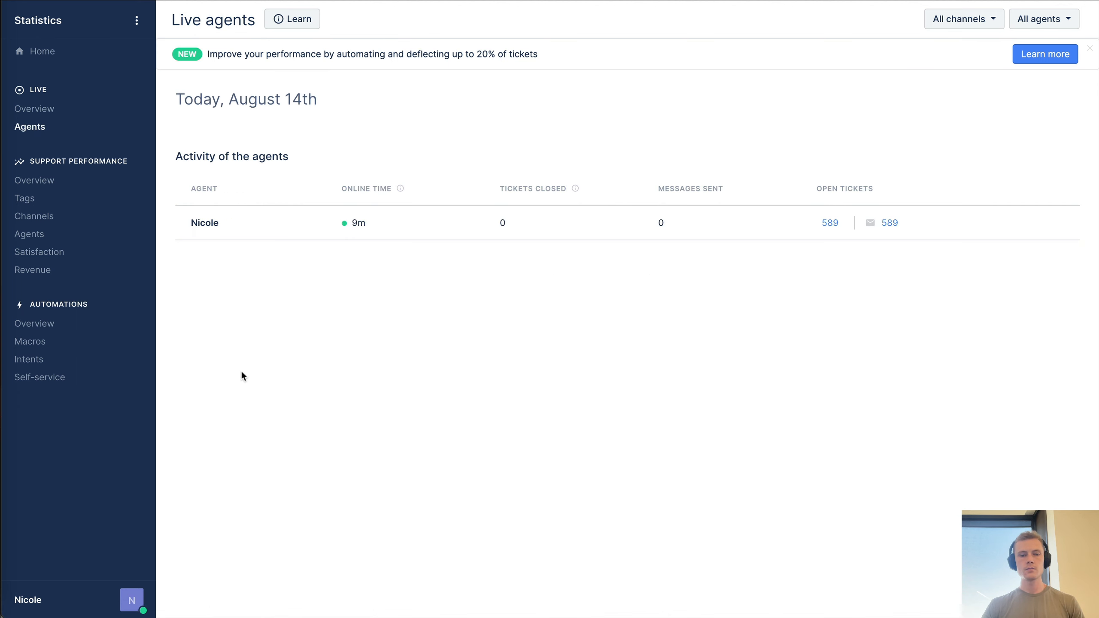
left_click(60, 183)
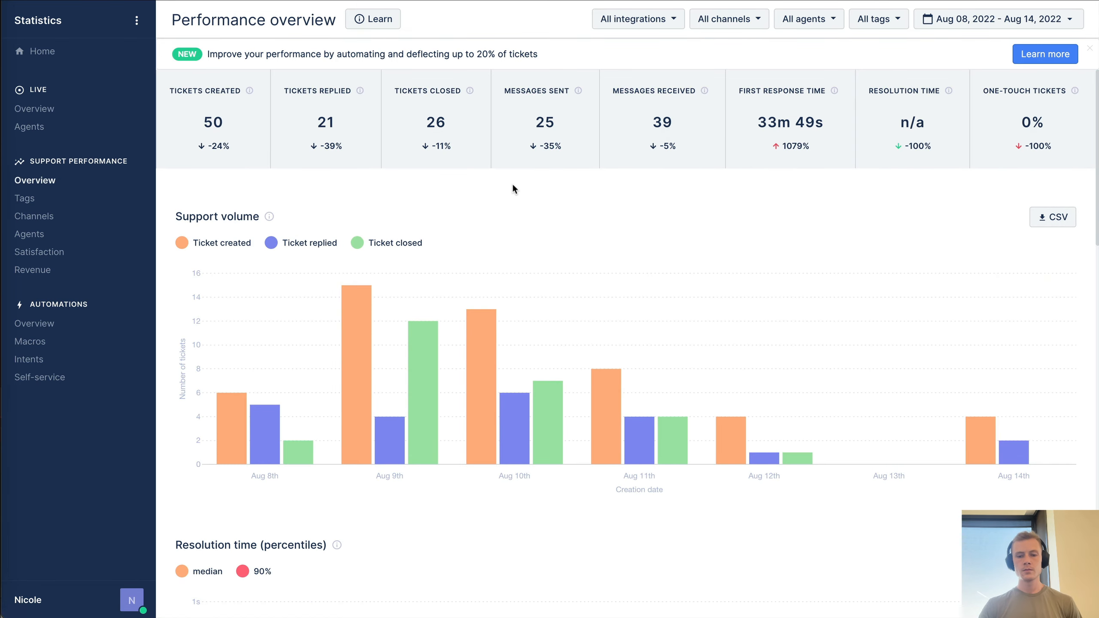
scroll(512, 182, "down", 5)
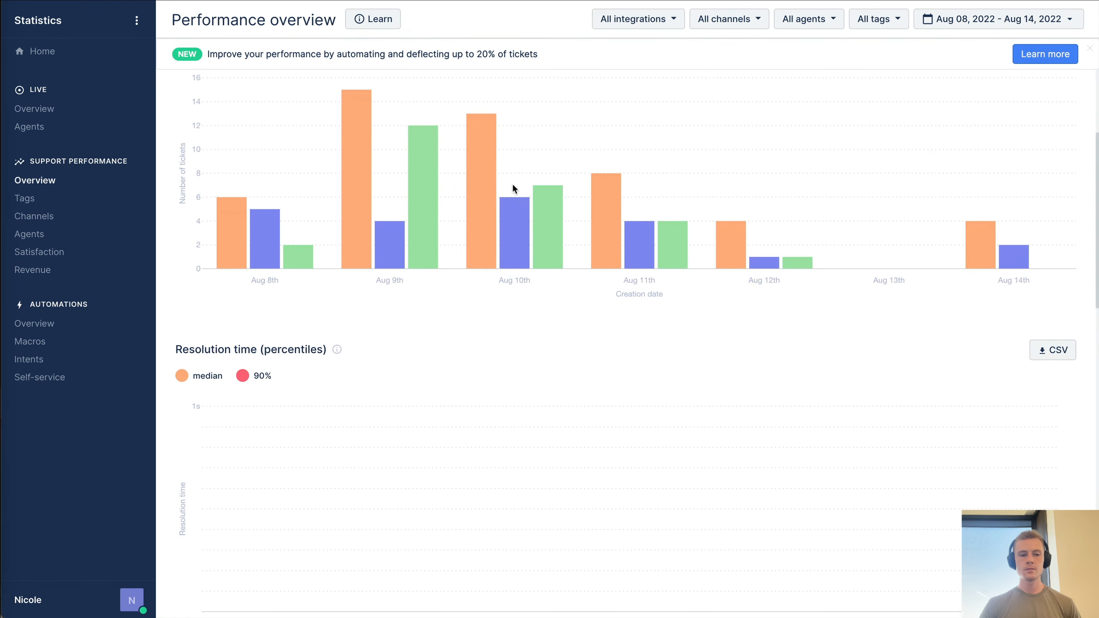
left_click(38, 206)
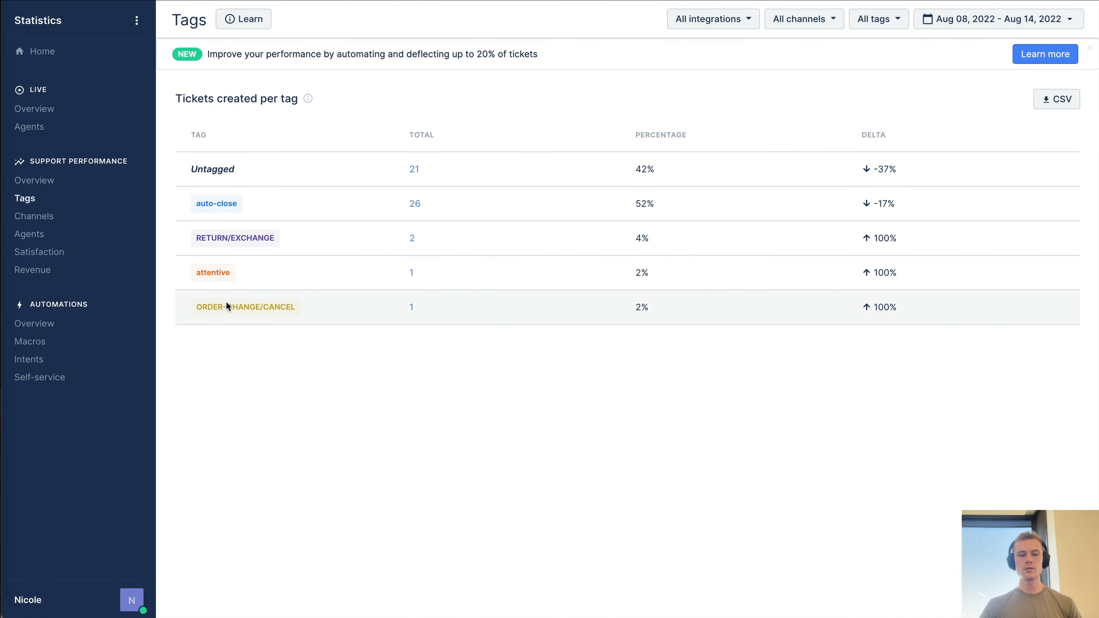
left_click(34, 221)
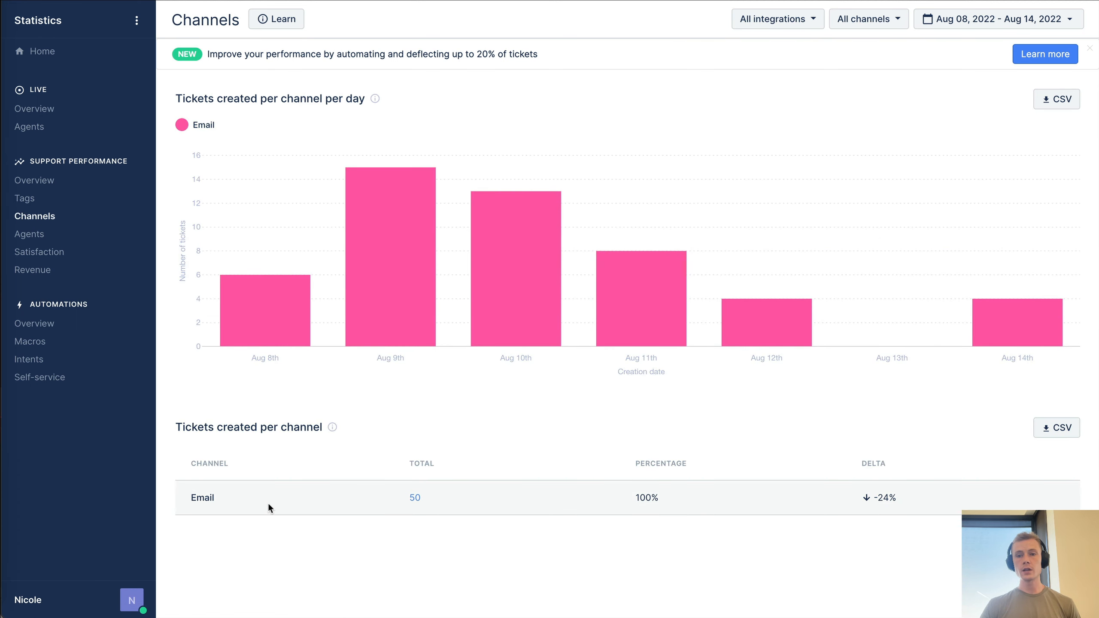
- Check the Agents and Satisfaction statistics, ending on the Revenue page
left_click(43, 238)
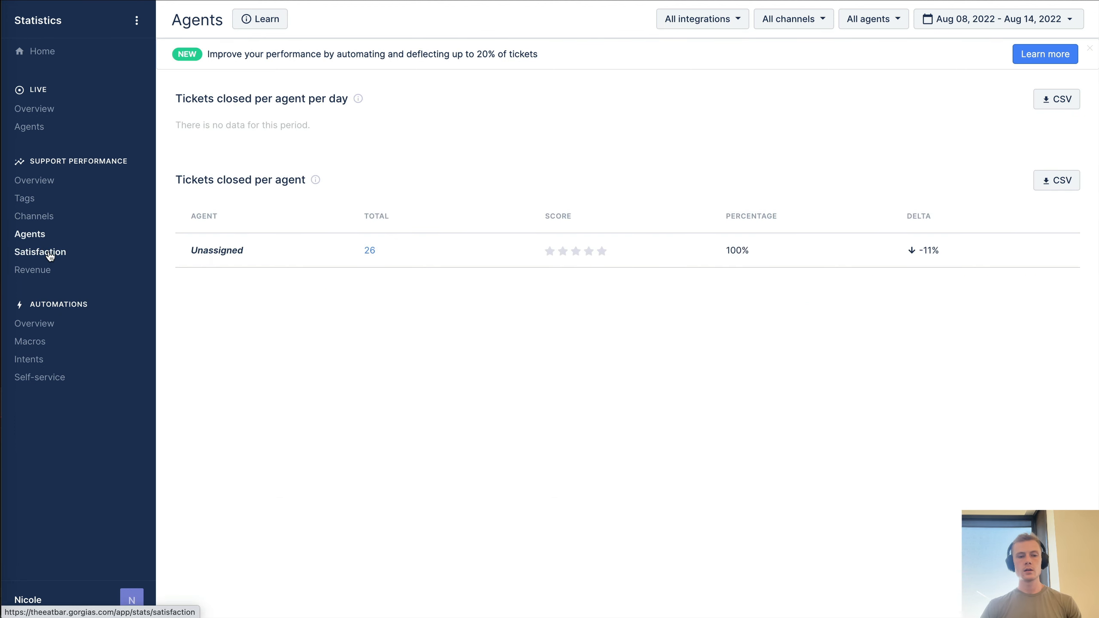
left_click(49, 260)
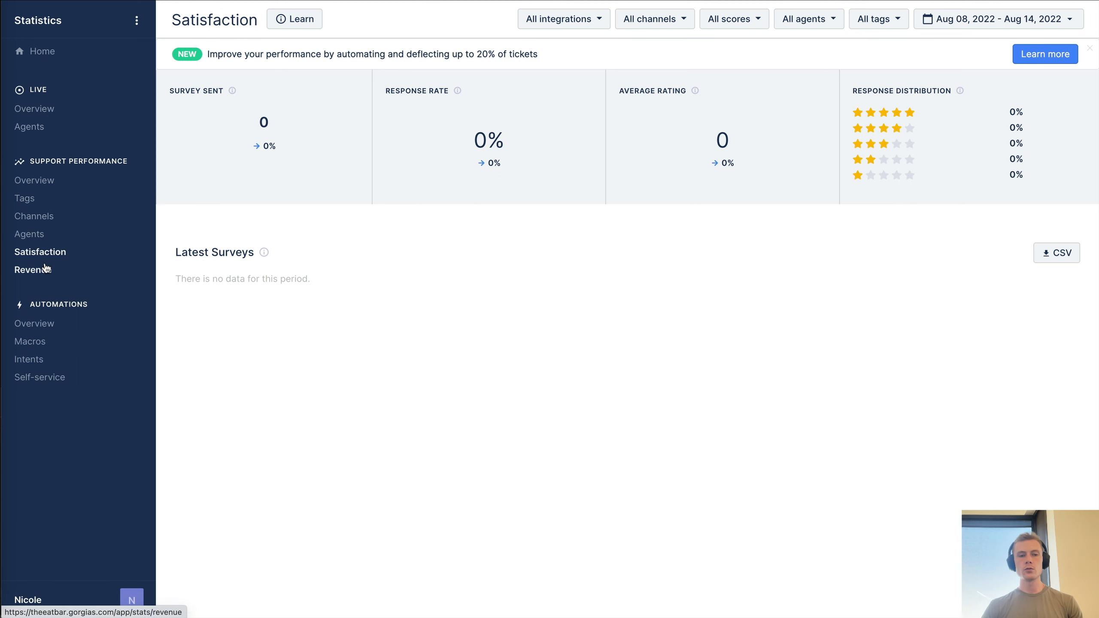
left_click(45, 268)
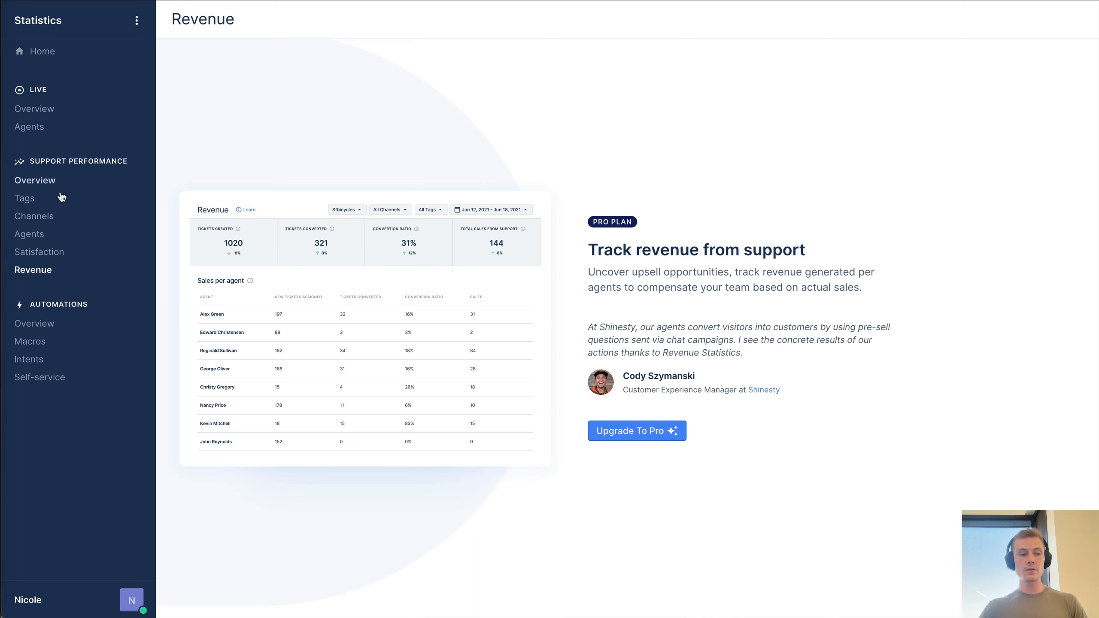
- Look through Automations Overview, Macros and Intents statistics, then open Self-service statistics
left_click(37, 323)
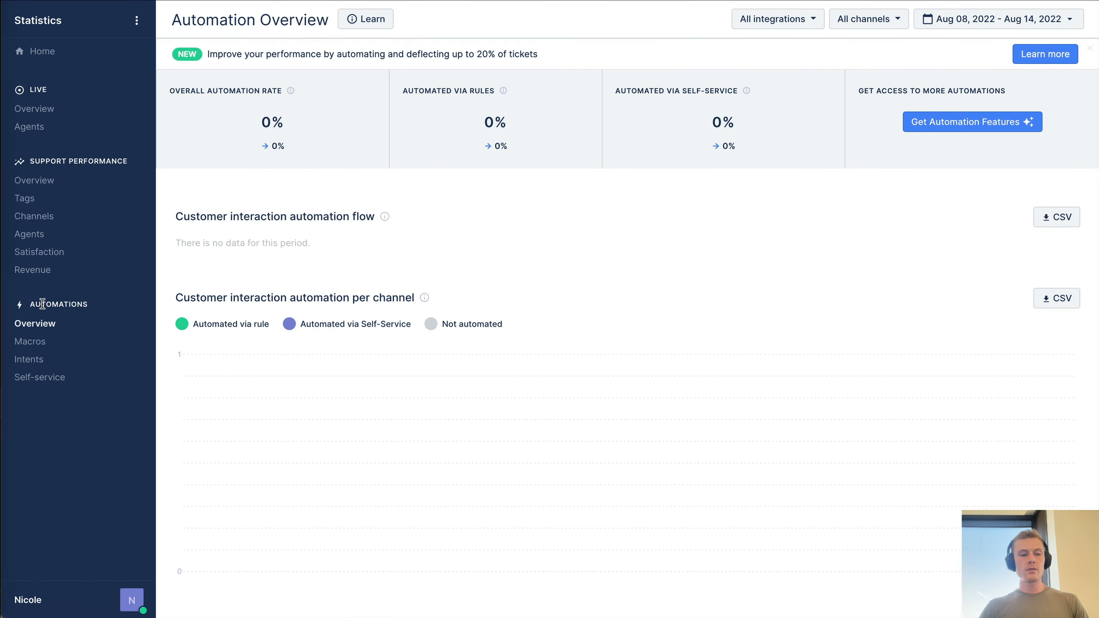
left_click(40, 347)
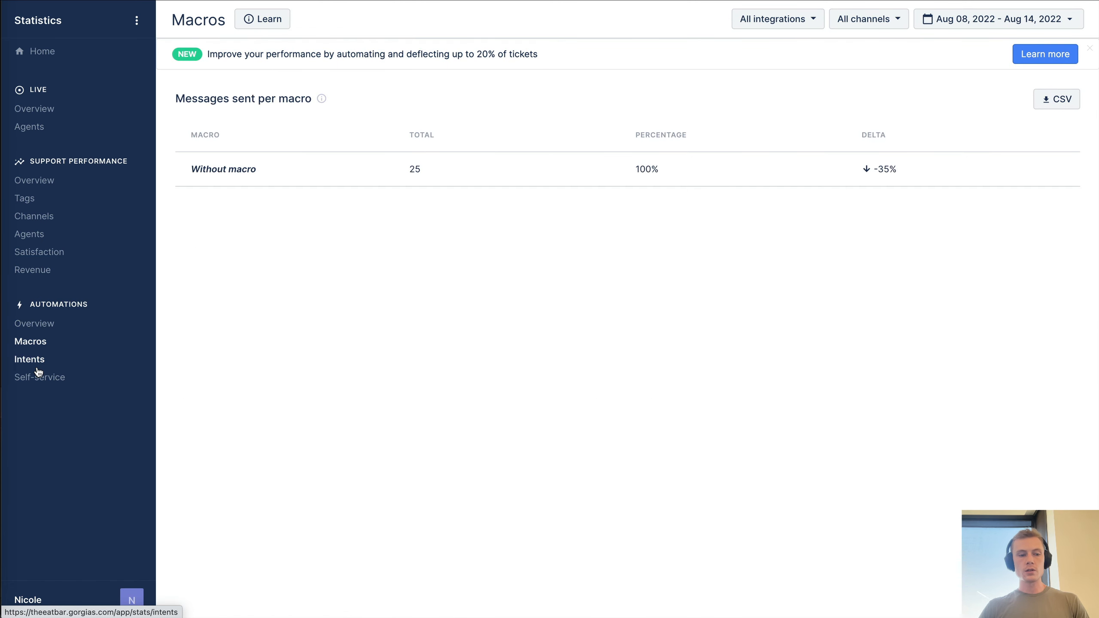
left_click(37, 367)
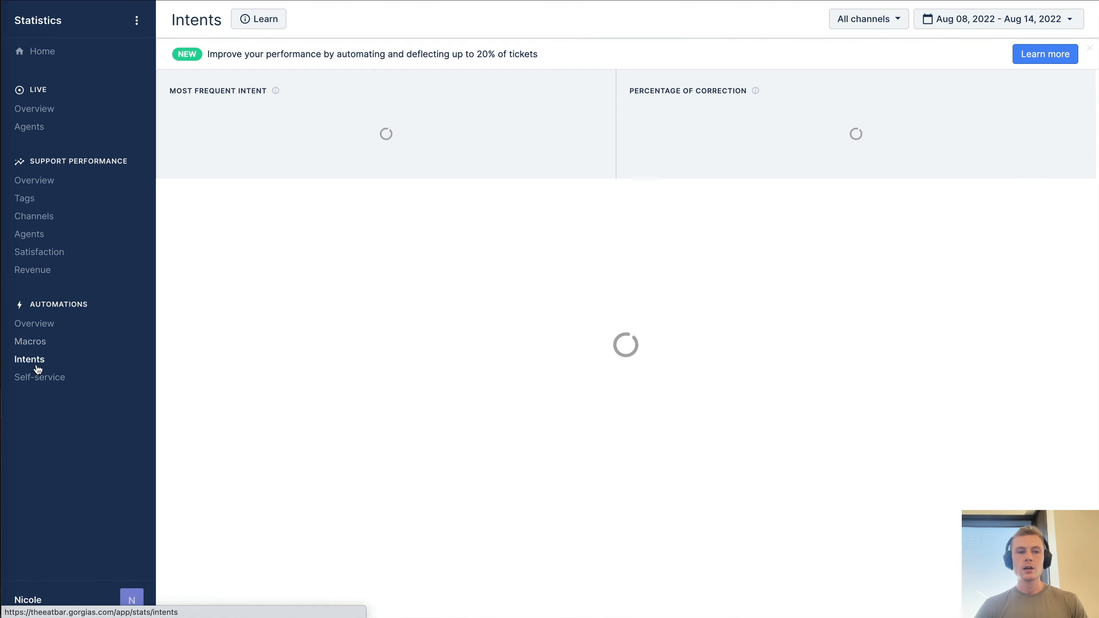
scroll(196, 318, "down", 4)
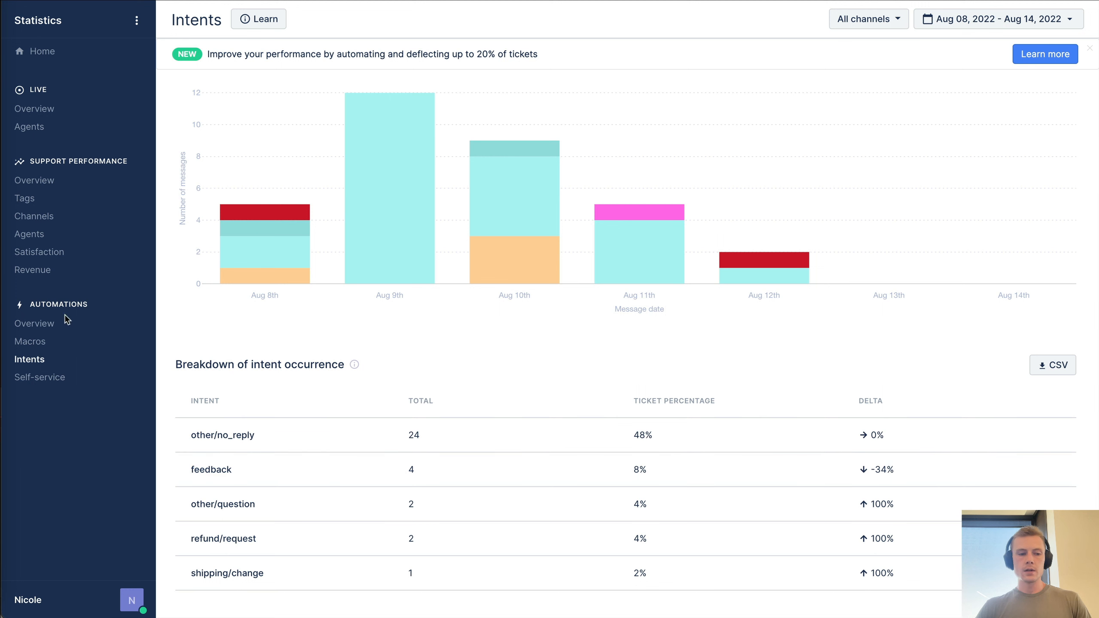
left_click(39, 377)
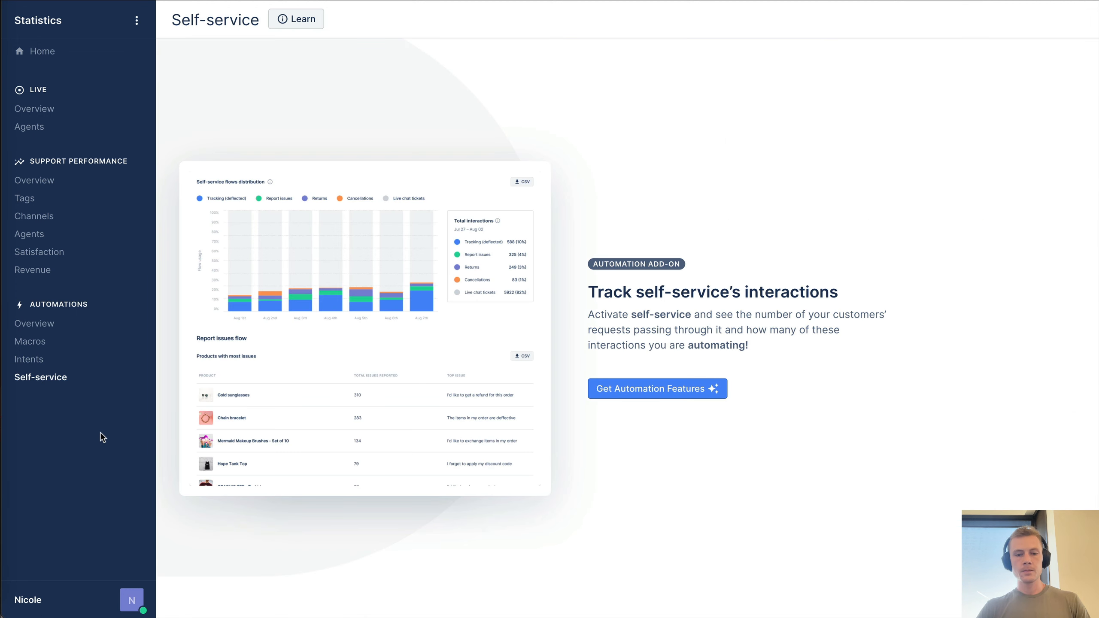
left_click_drag(578, 292, 771, 352)
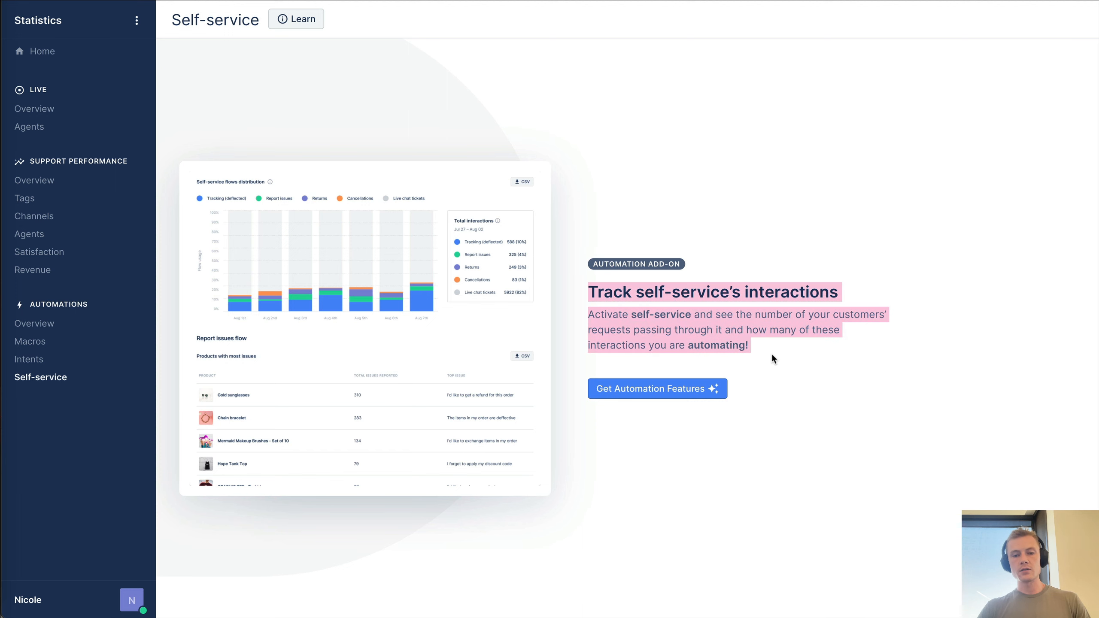
left_click(771, 353)
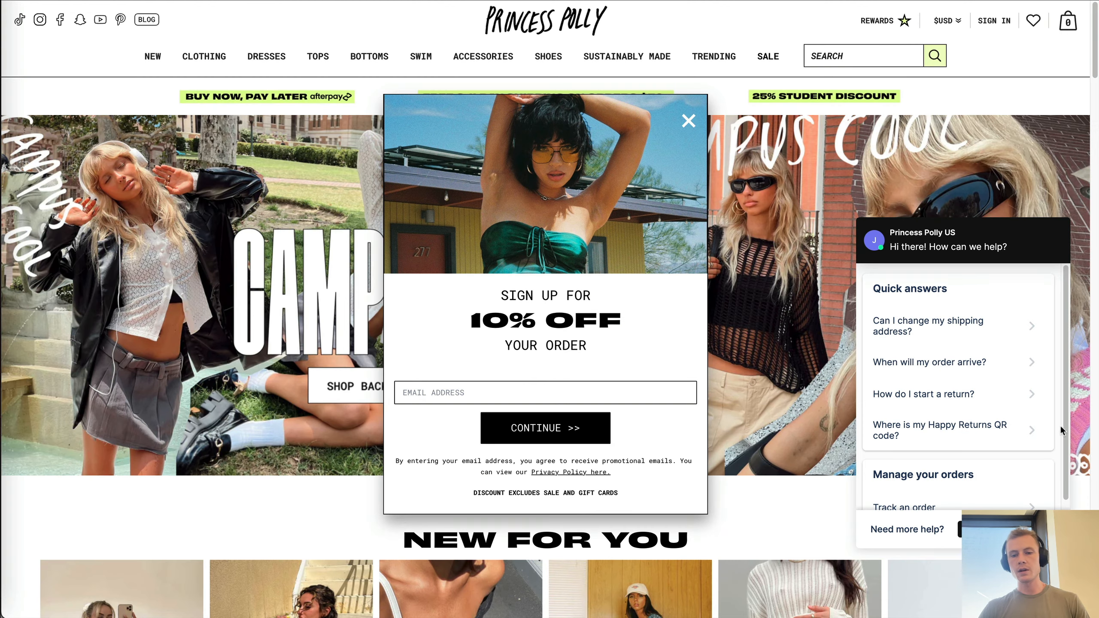
- Close the 10% sign-up popup and ask the chat 'When will my order arrive?'
left_click(689, 120)
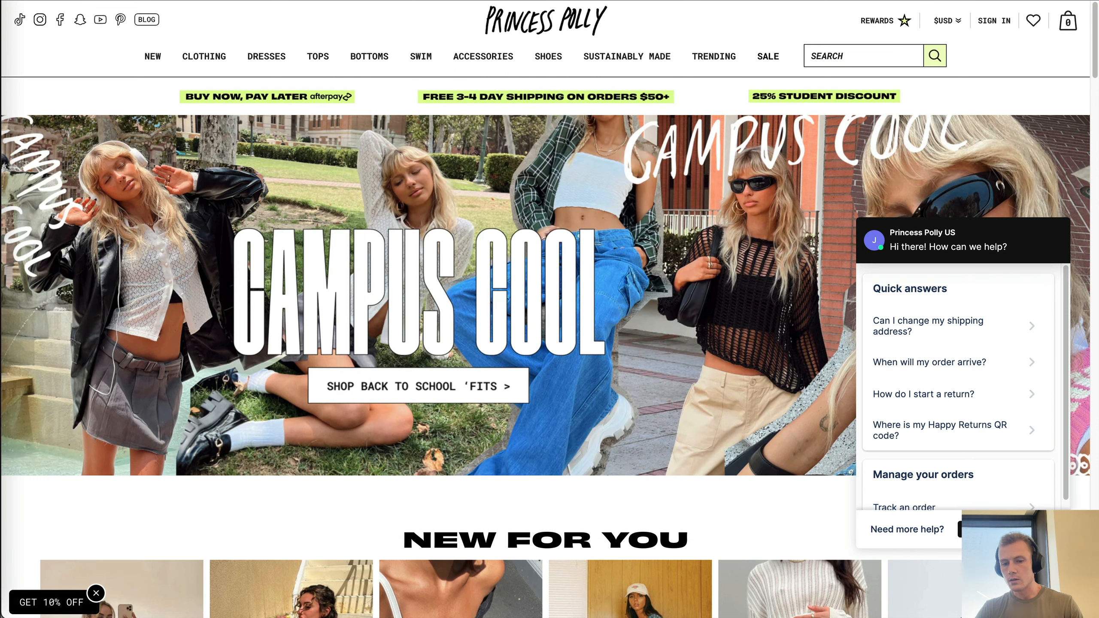
scroll(938, 351, "down", 1)
left_click(938, 344)
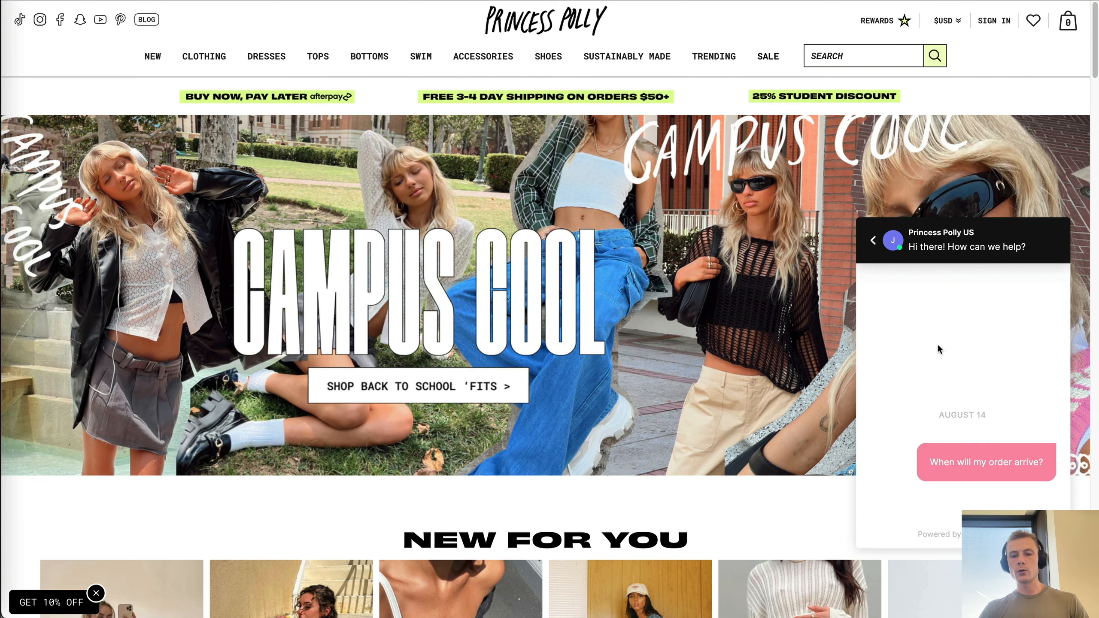
scroll(977, 476, "up", 8)
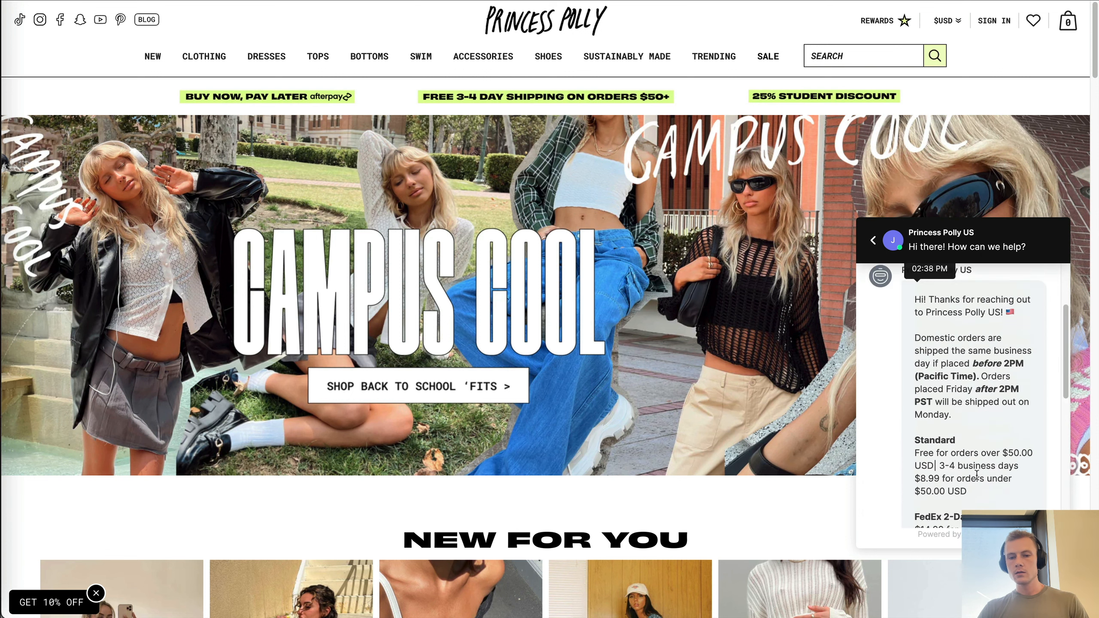
scroll(977, 475, "up", 3)
scroll(977, 472, "down", 6)
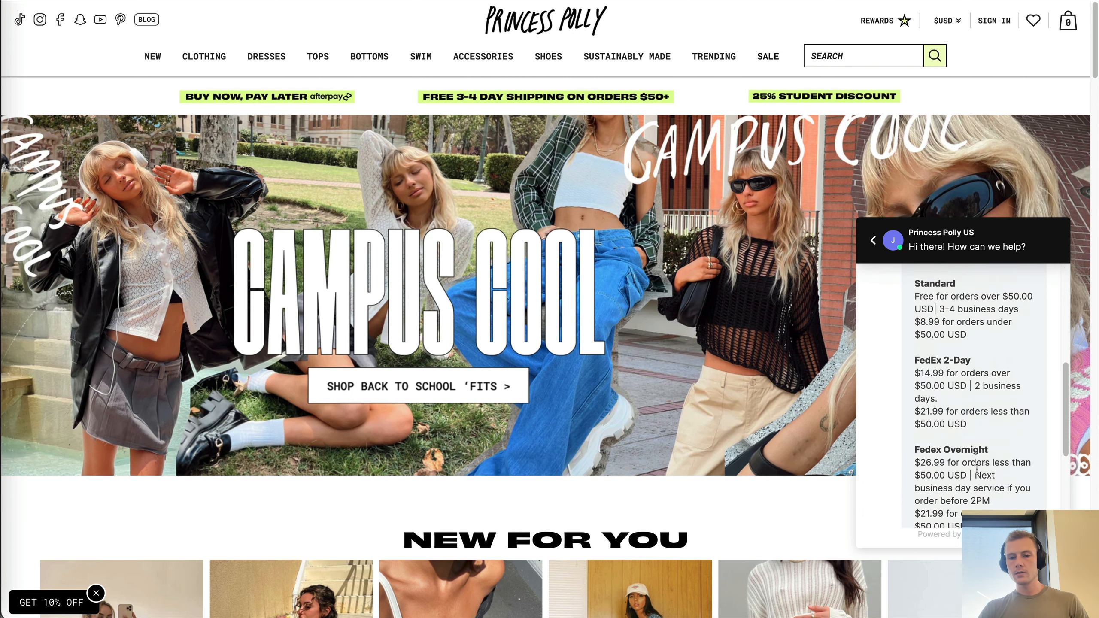
scroll(977, 469, "down", 4)
scroll(945, 497, "up", 10)
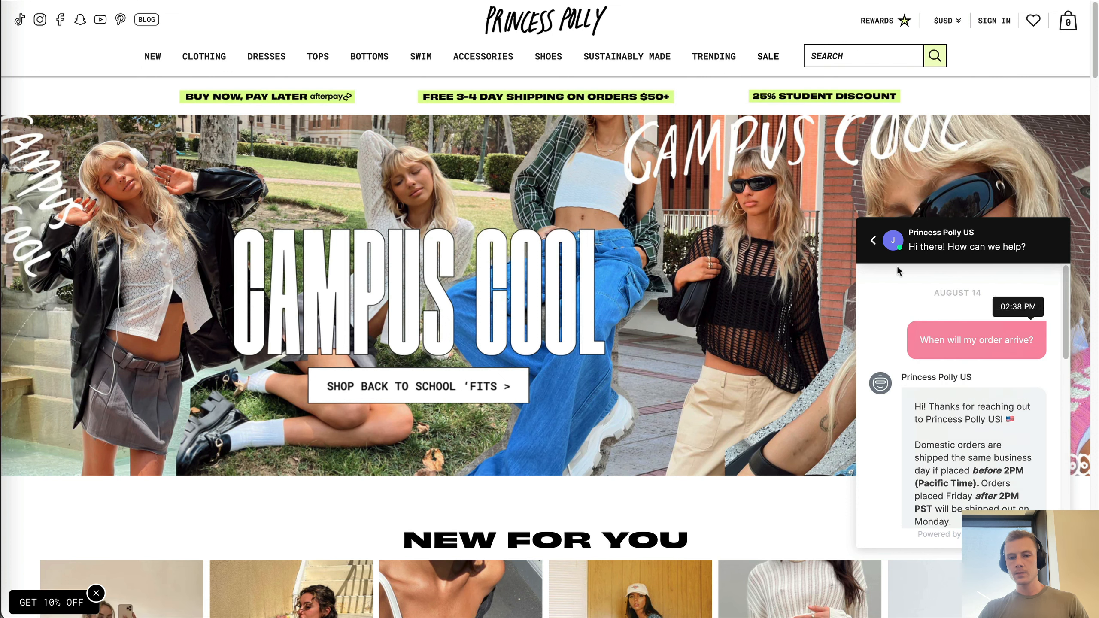
- Go back to the chat's answers, choose Track an order, and switch to order-number sign-in
left_click(873, 240)
scroll(929, 450, "down", 4)
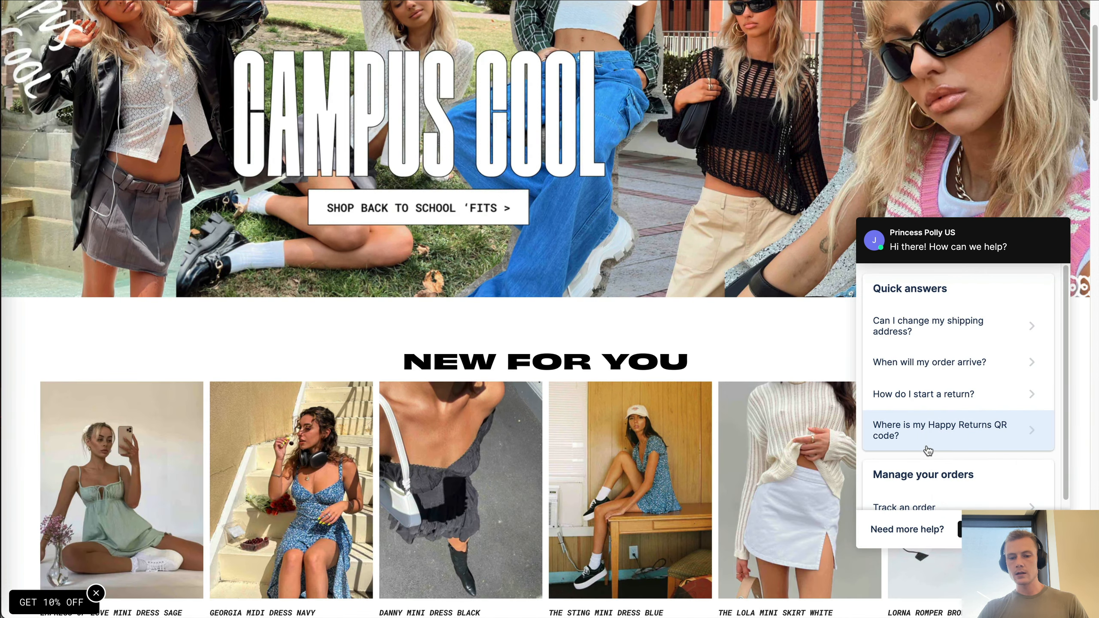
scroll(928, 451, "down", 2)
left_click(950, 438)
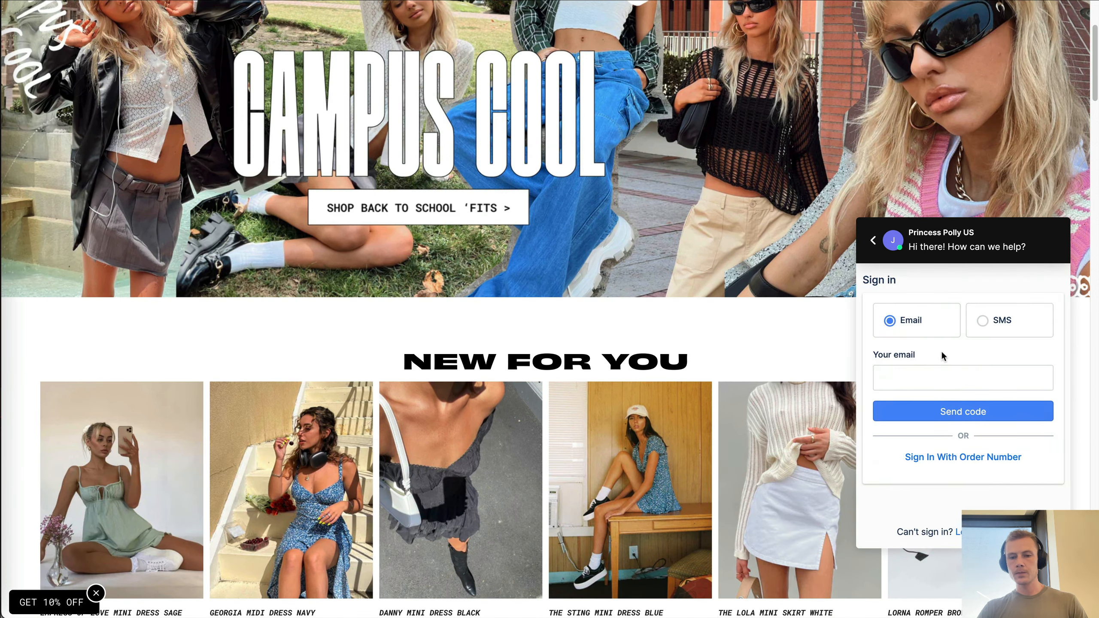
left_click(941, 376)
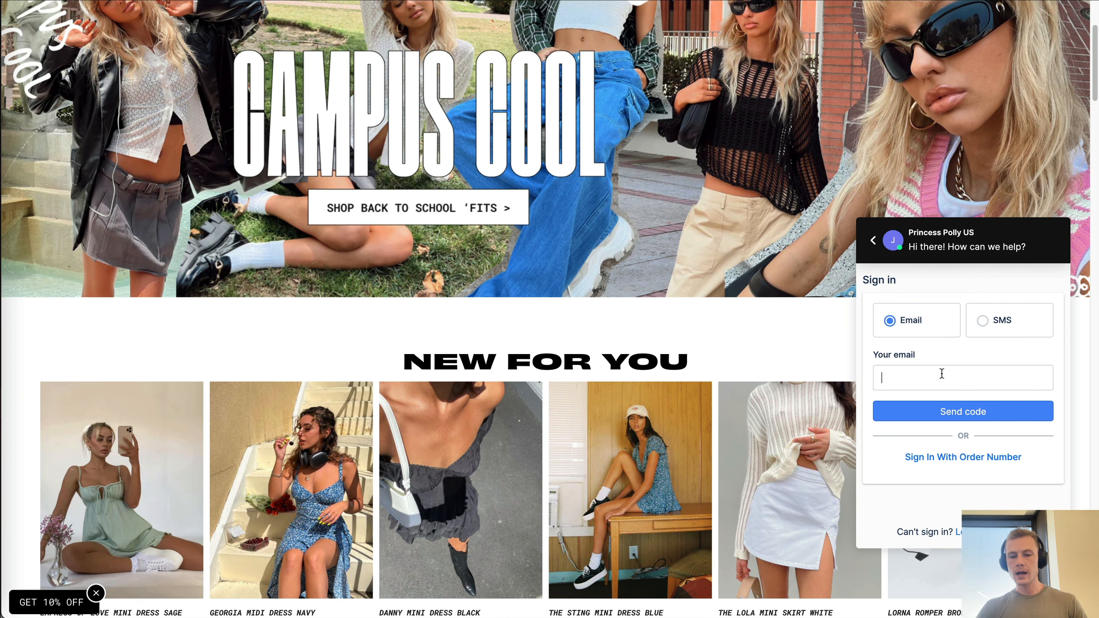
left_click(898, 355)
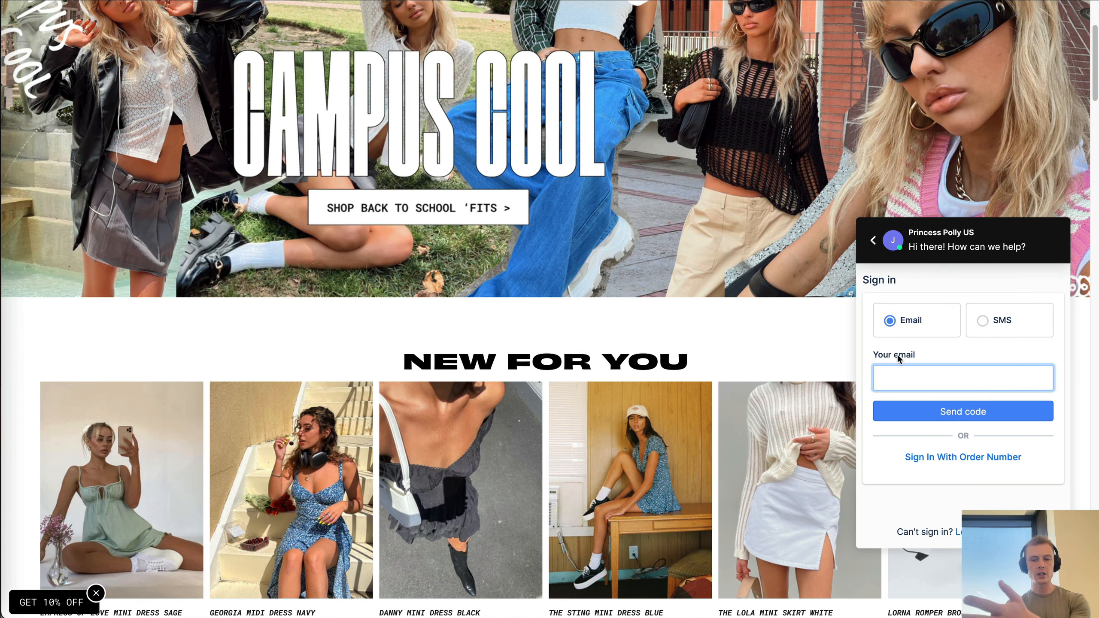
left_click(959, 461)
left_click(937, 332)
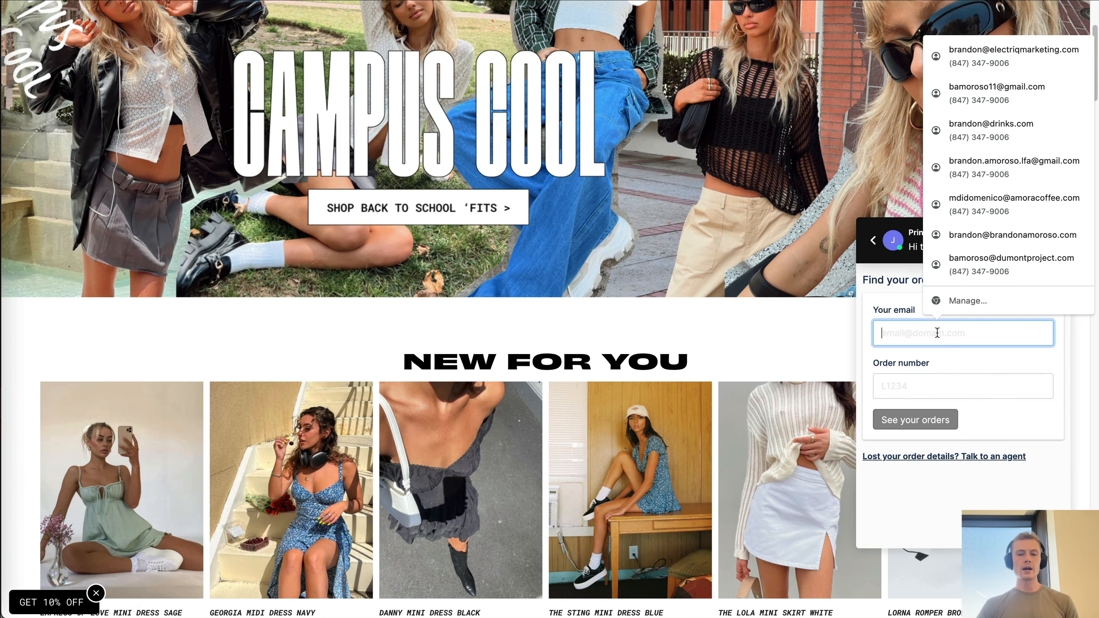
key("Tab")
left_click(932, 337)
left_click(931, 391)
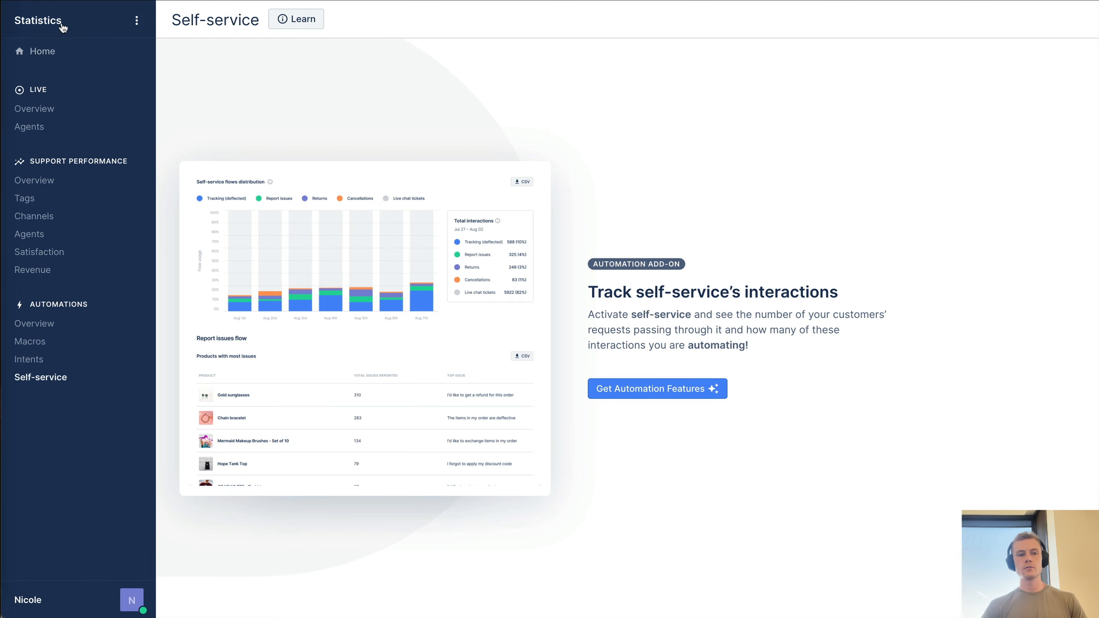
- Go to Settings, view the Integrations page, then switch to the Crossnet window via Mission Control
left_click(136, 21)
left_click(75, 138)
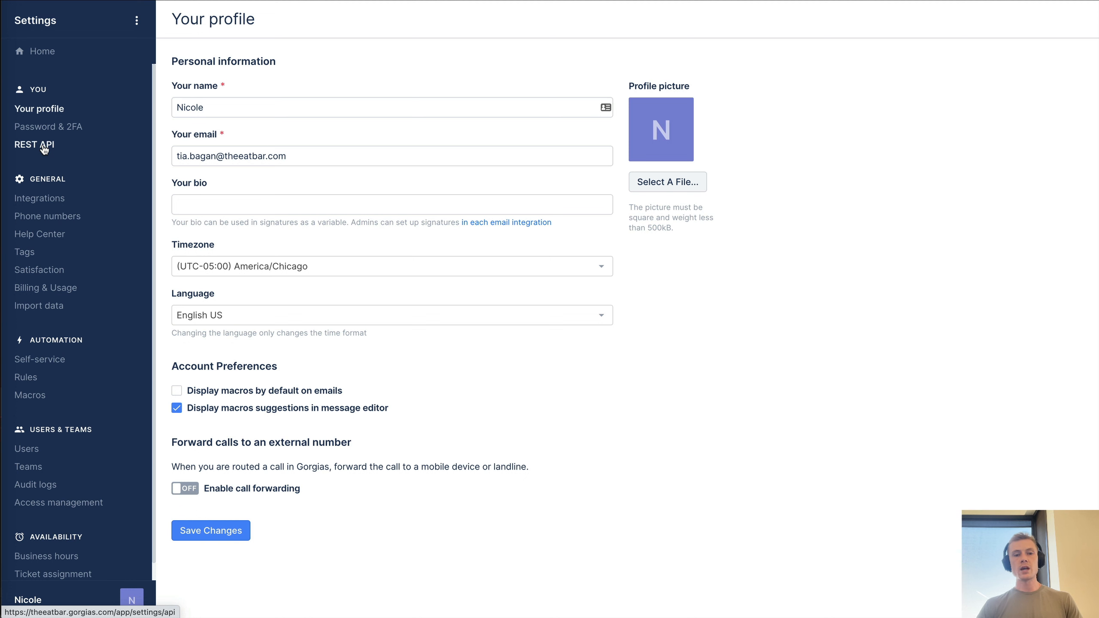
left_click(44, 205)
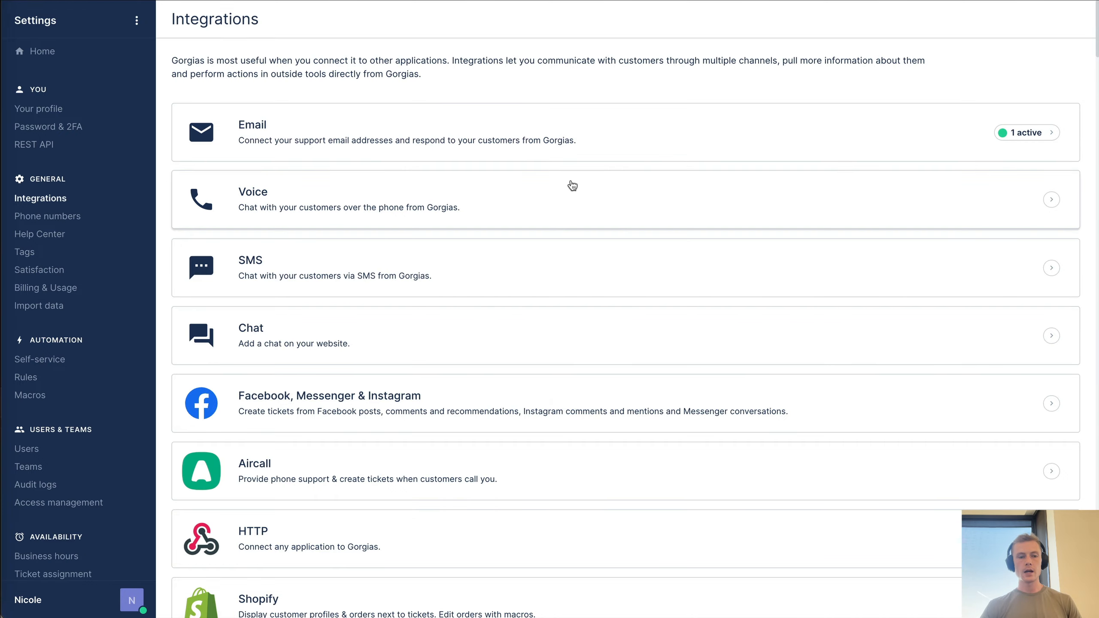
key("ctrl+Up")
left_click(478, 312)
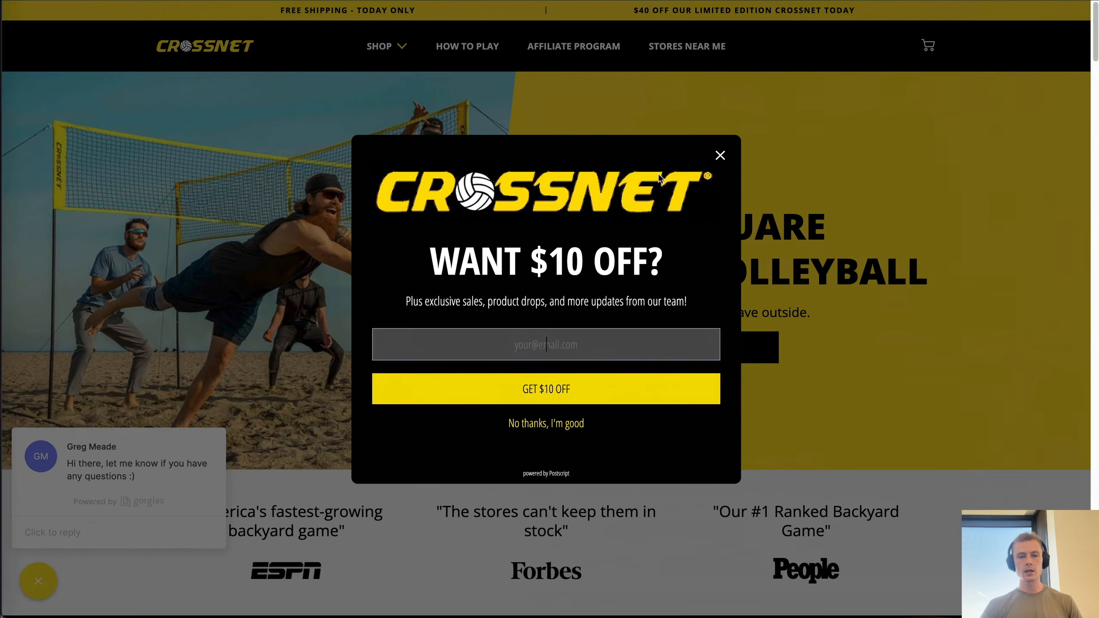
- Dismiss the $10 off popup and try typing, then clearing, a message in the store's support chat
left_click(718, 160)
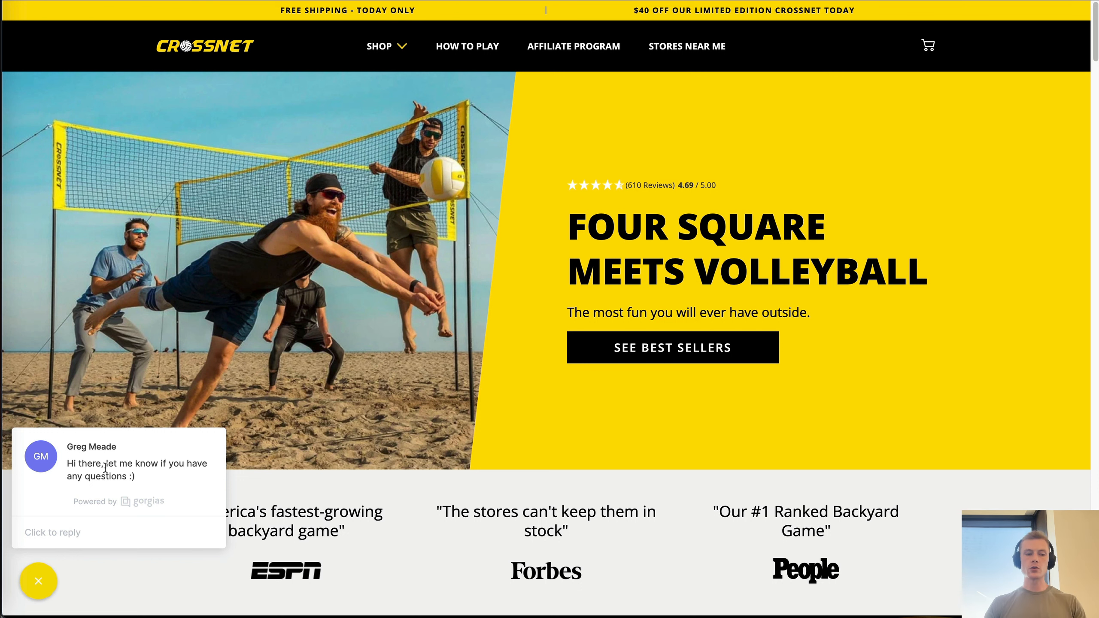
left_click(143, 537)
left_click(54, 307)
left_click(50, 345)
type("asdgkjasdgkj")
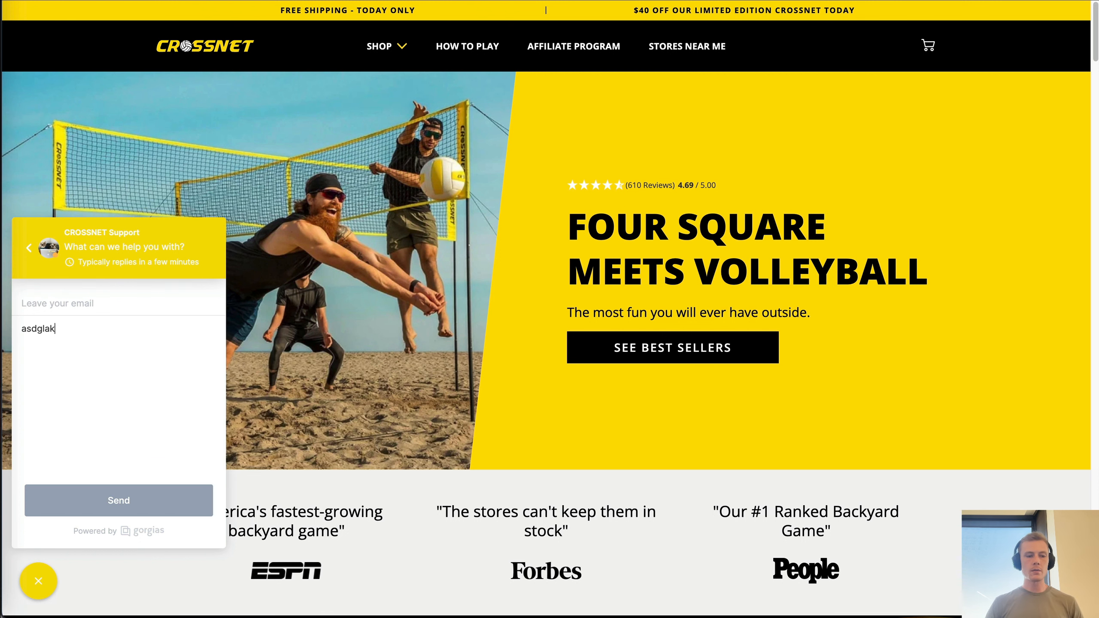
key("super+BackSpace")
type("w")
key("BackSpace")
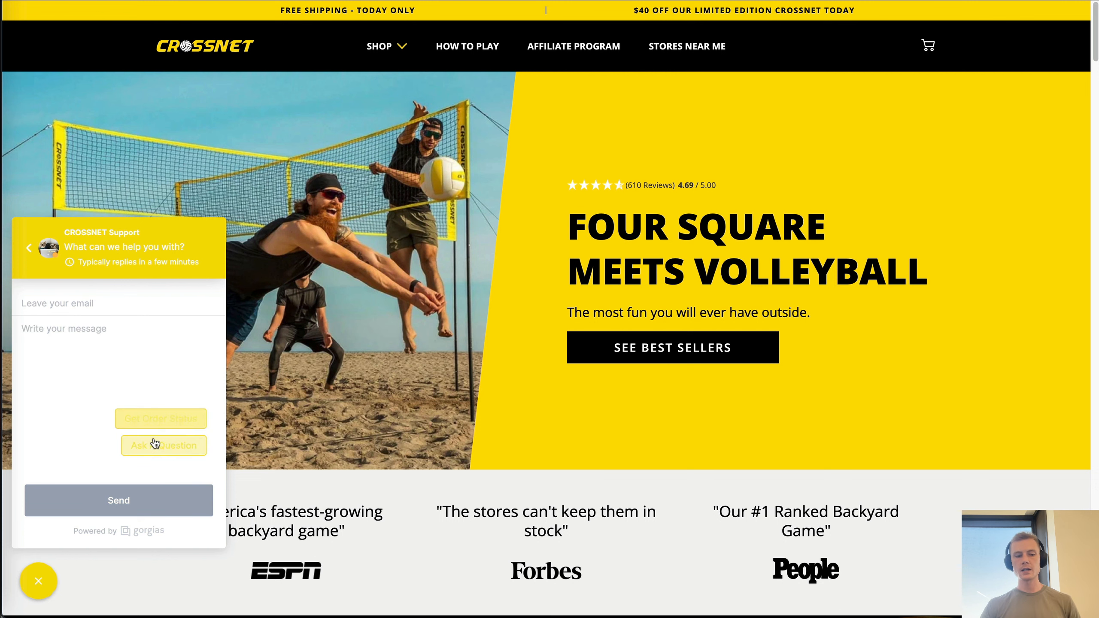
- Browse the chat's order status and cancel-order options and open the support form, then return to Gorgias
left_click(28, 249)
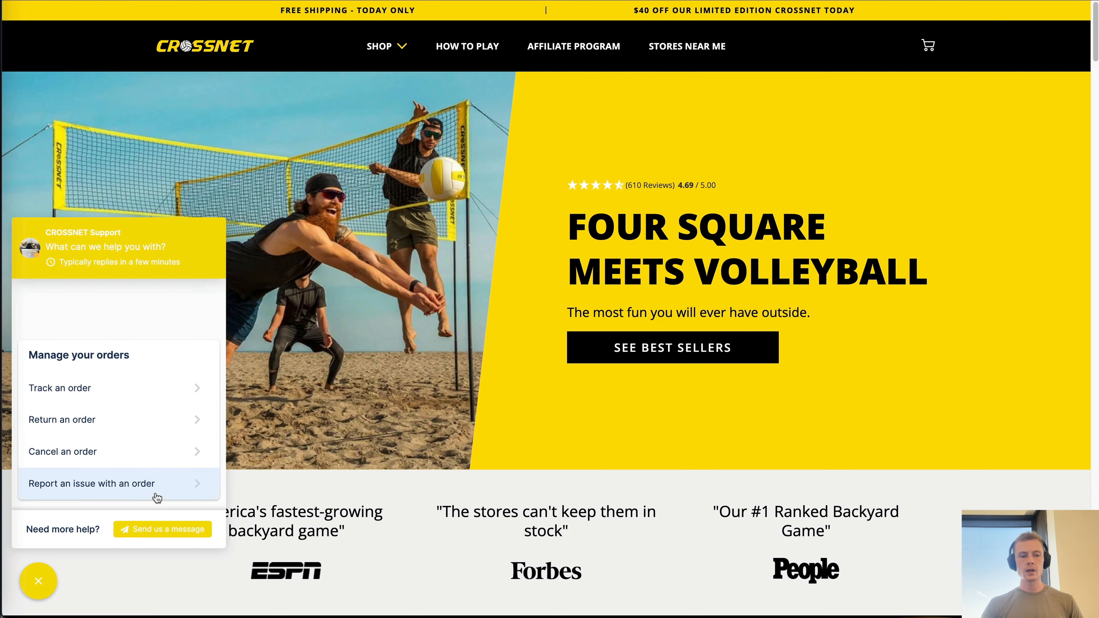
scroll(121, 419, "down", 1)
scroll(122, 419, "up", 1)
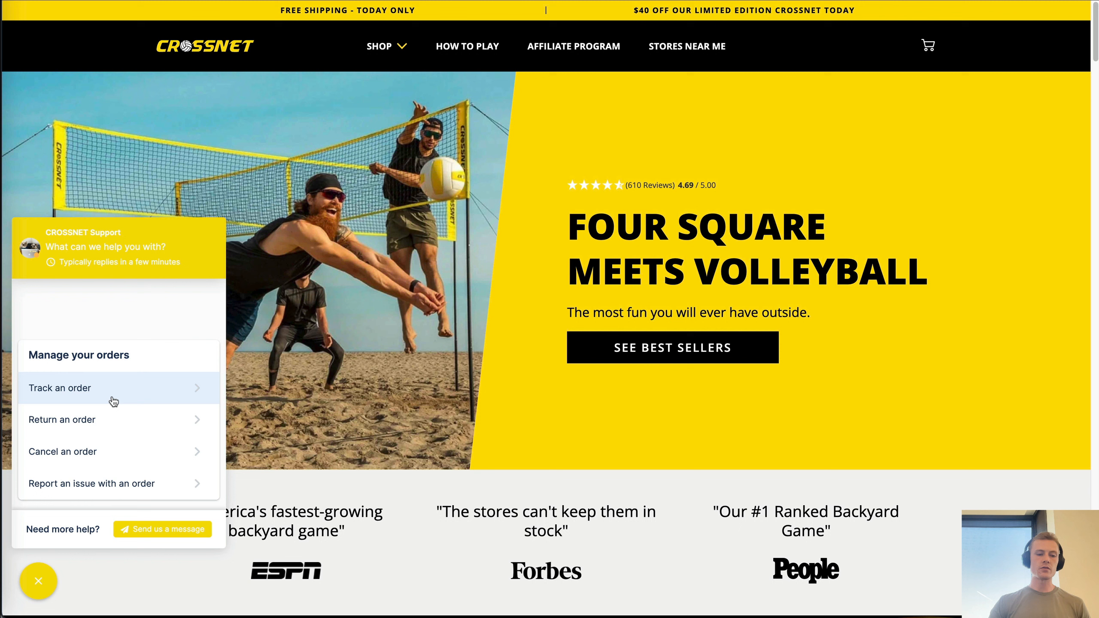
left_click(89, 452)
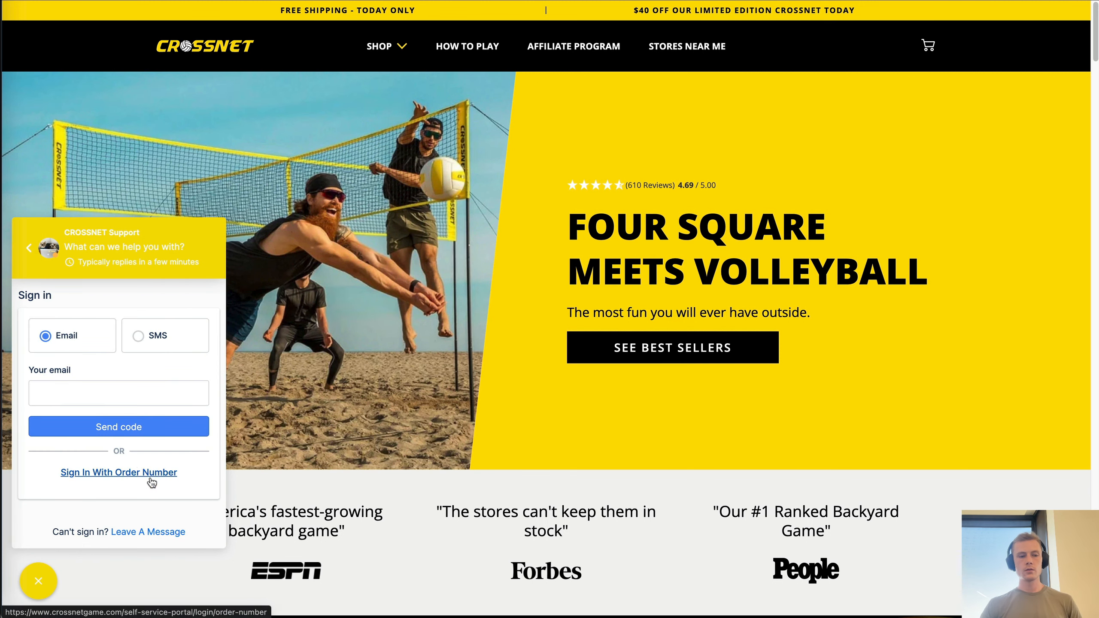
left_click(29, 249)
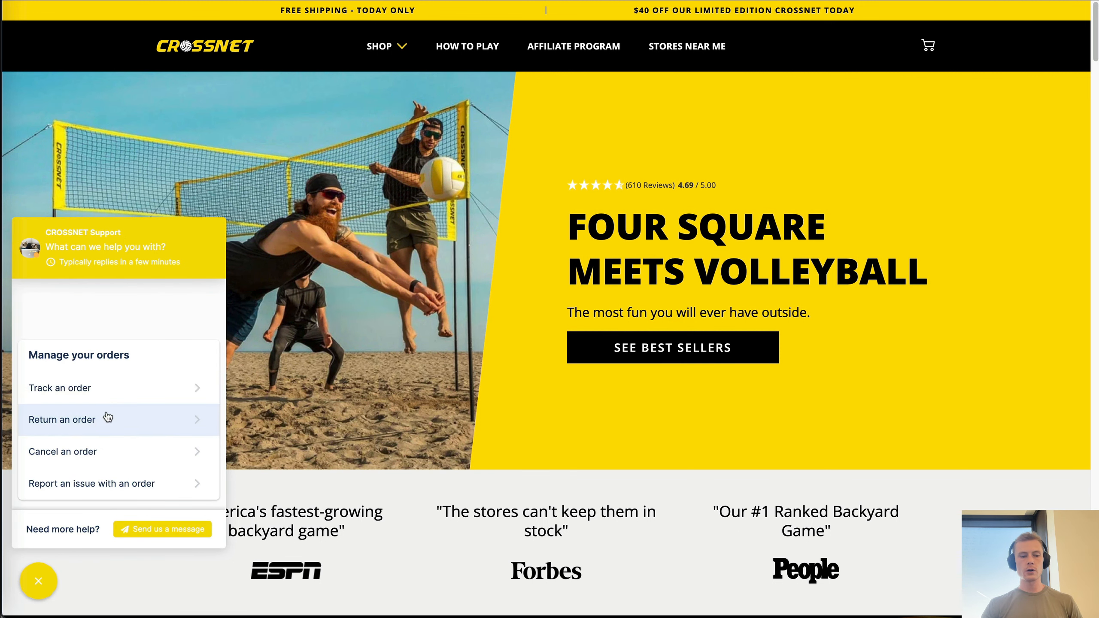
scroll(123, 494, "down", 1)
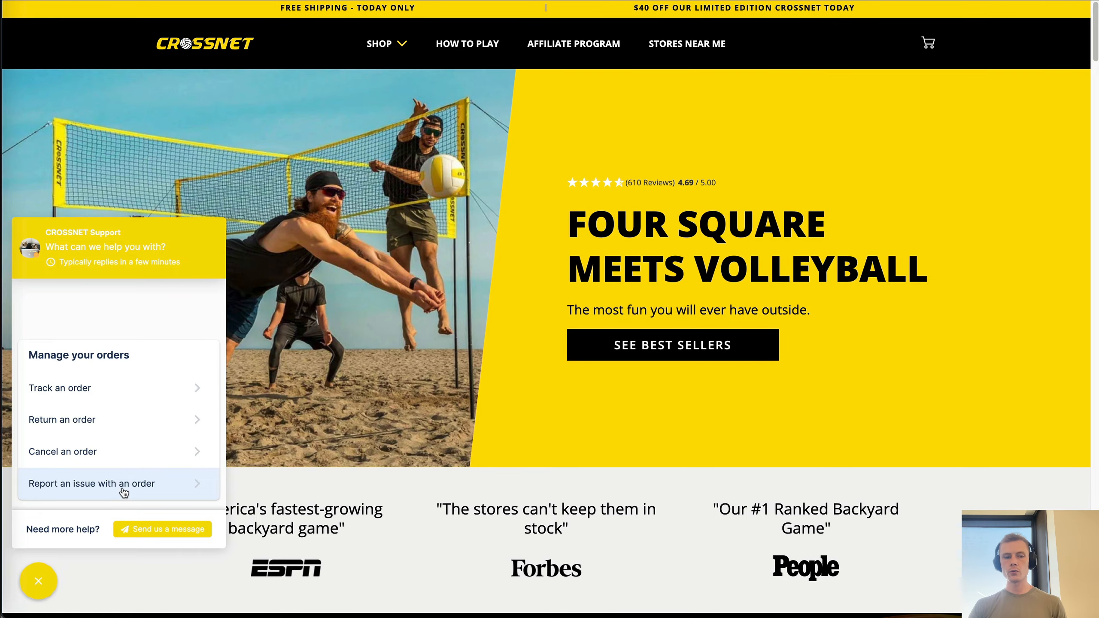
left_click(162, 530)
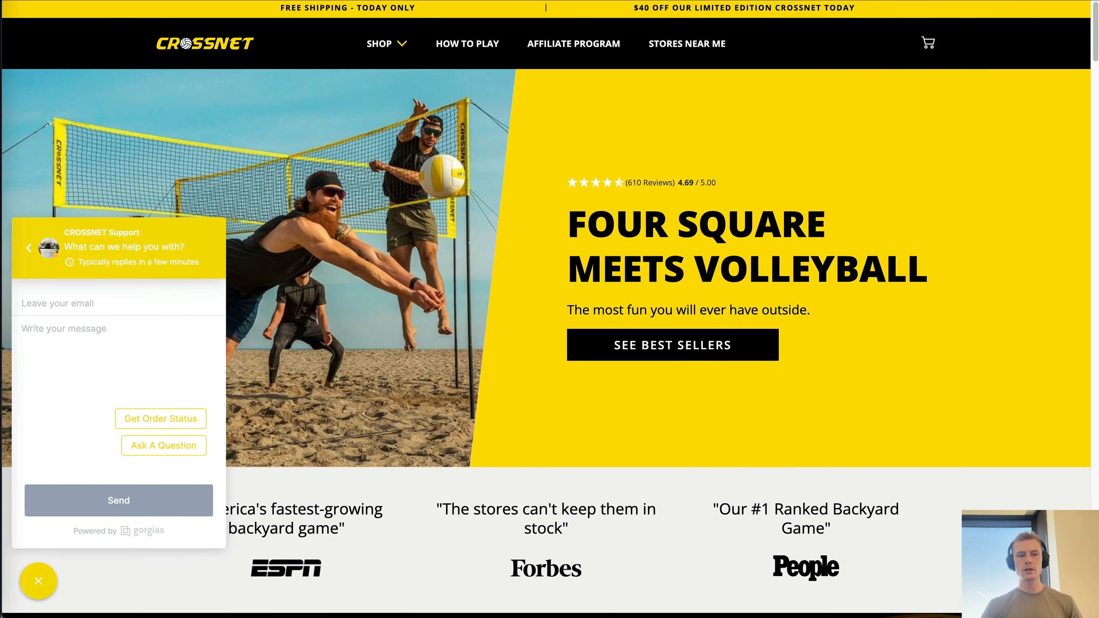
key("ctrl+Up")
left_click(554, 321)
- Scroll the integrations past Klaviyo, Segment, Zapier, Shipup, Konnektive and Tolstoy to the end, then open Tags
scroll(477, 324, "down", 1)
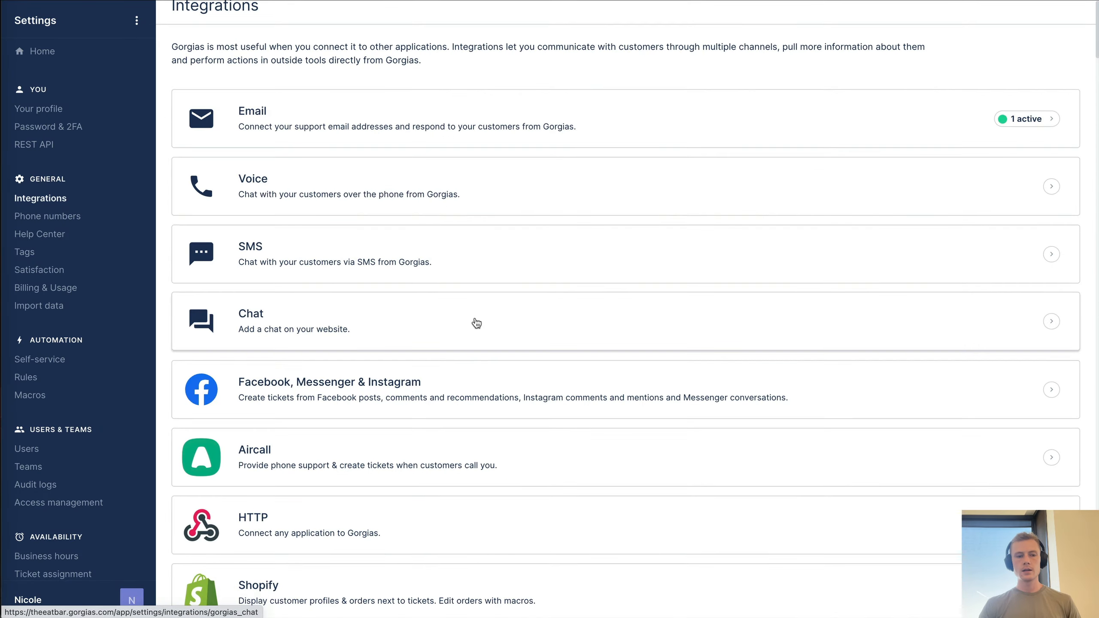
scroll(476, 324, "down", 1)
scroll(366, 237, "down", 5)
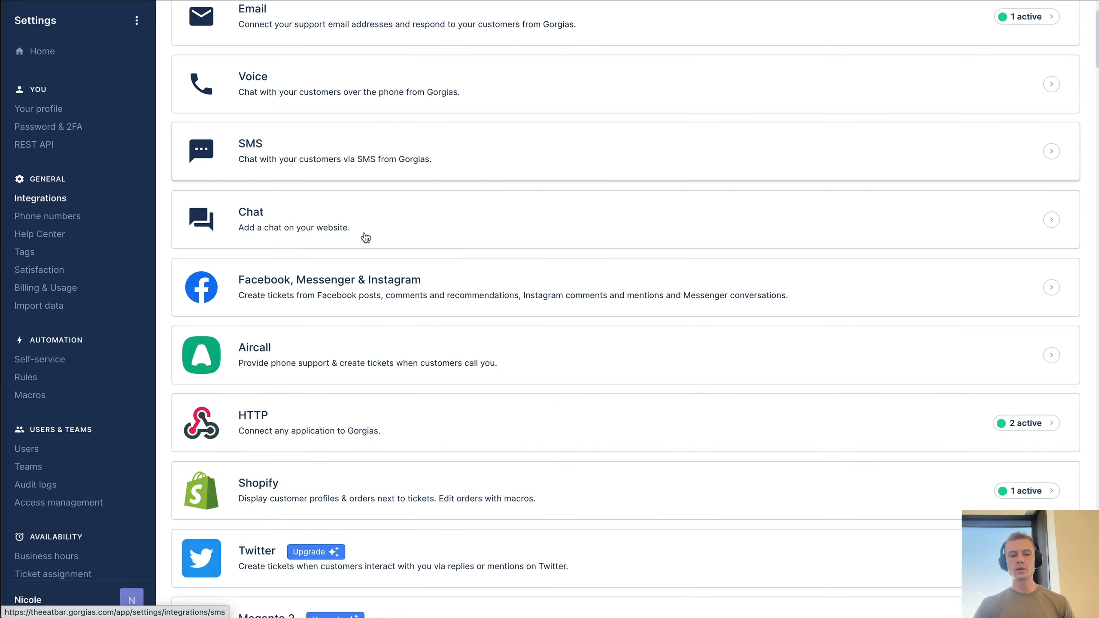
scroll(366, 238, "down", 10)
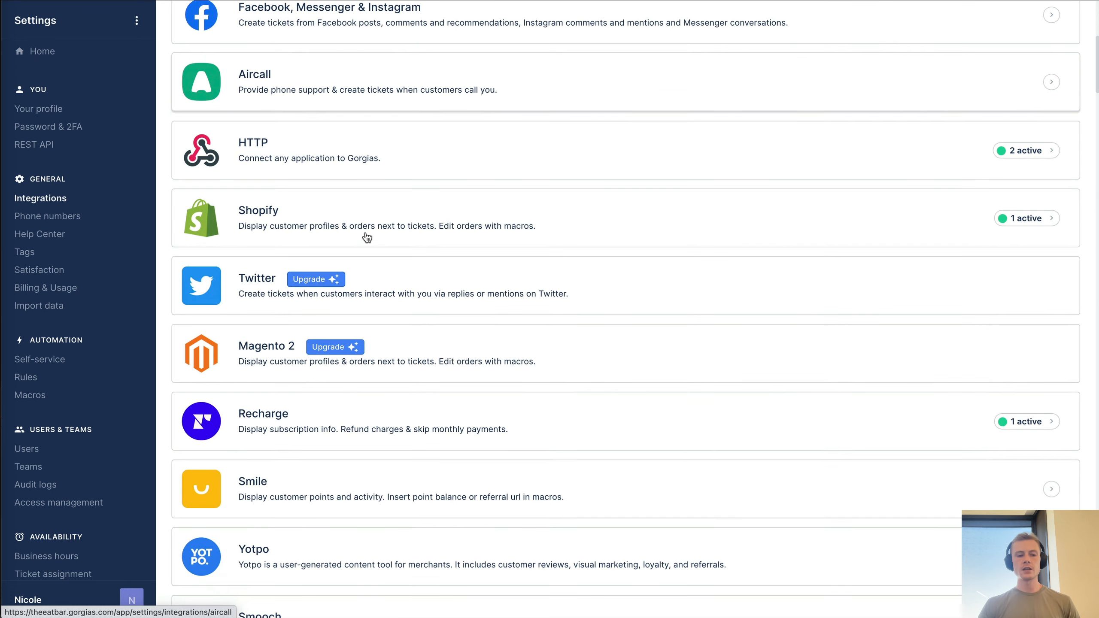
scroll(344, 245, "down", 18)
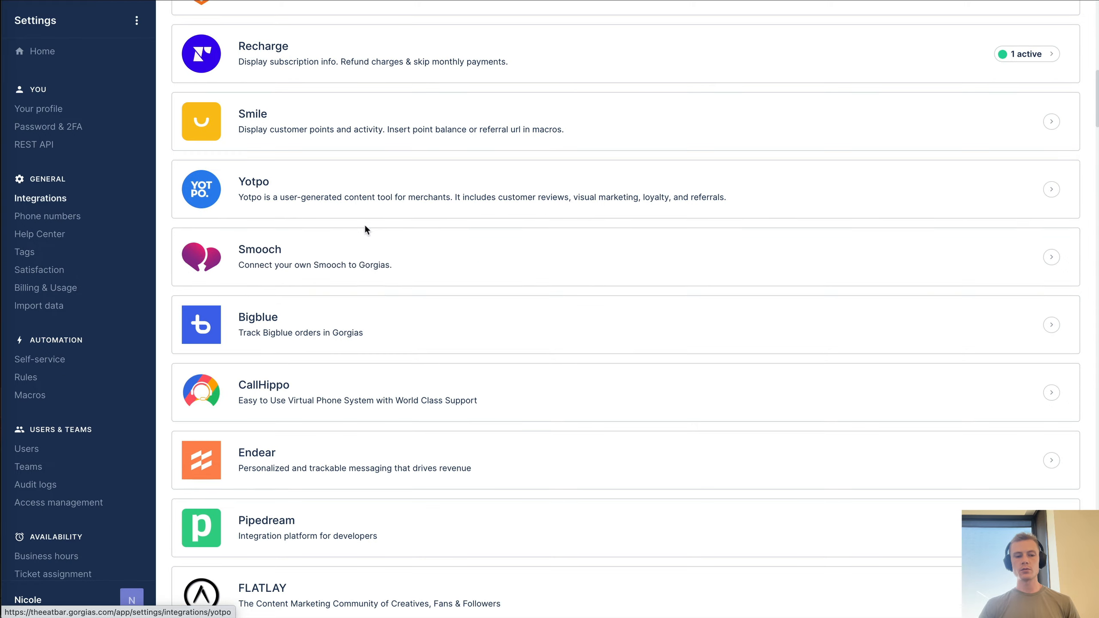
scroll(375, 258, "down", 20)
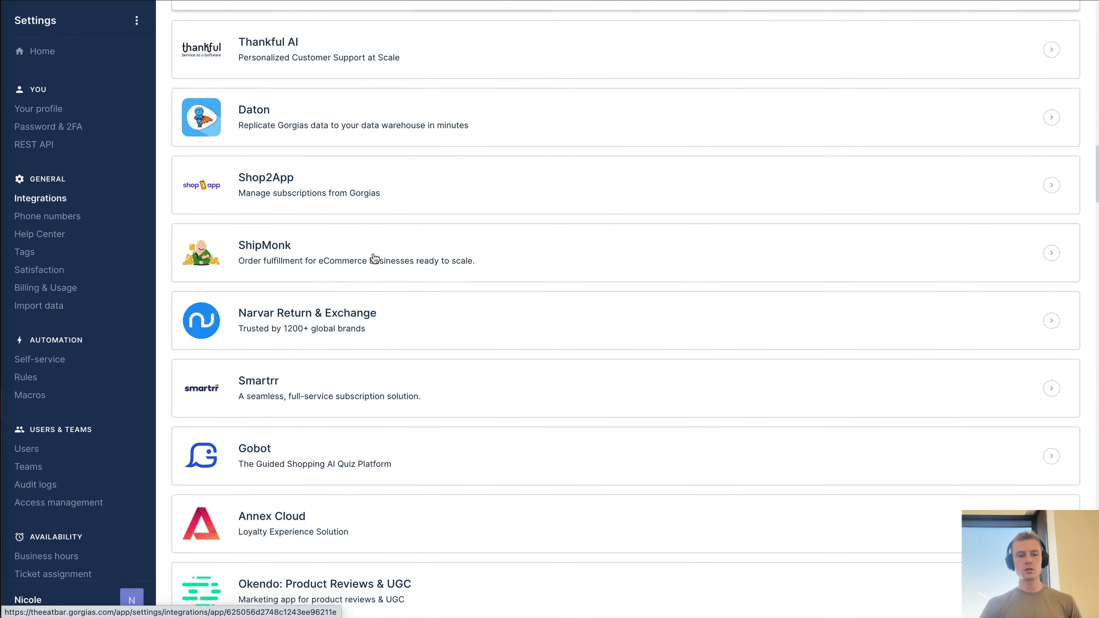
scroll(375, 259, "down", 12)
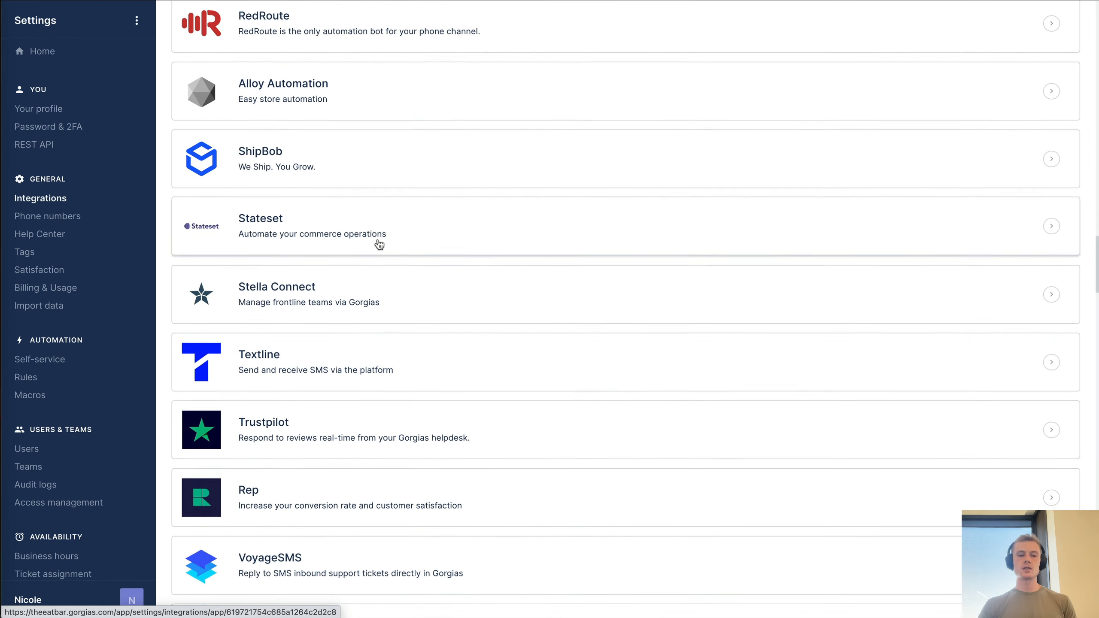
scroll(381, 246, "down", 13)
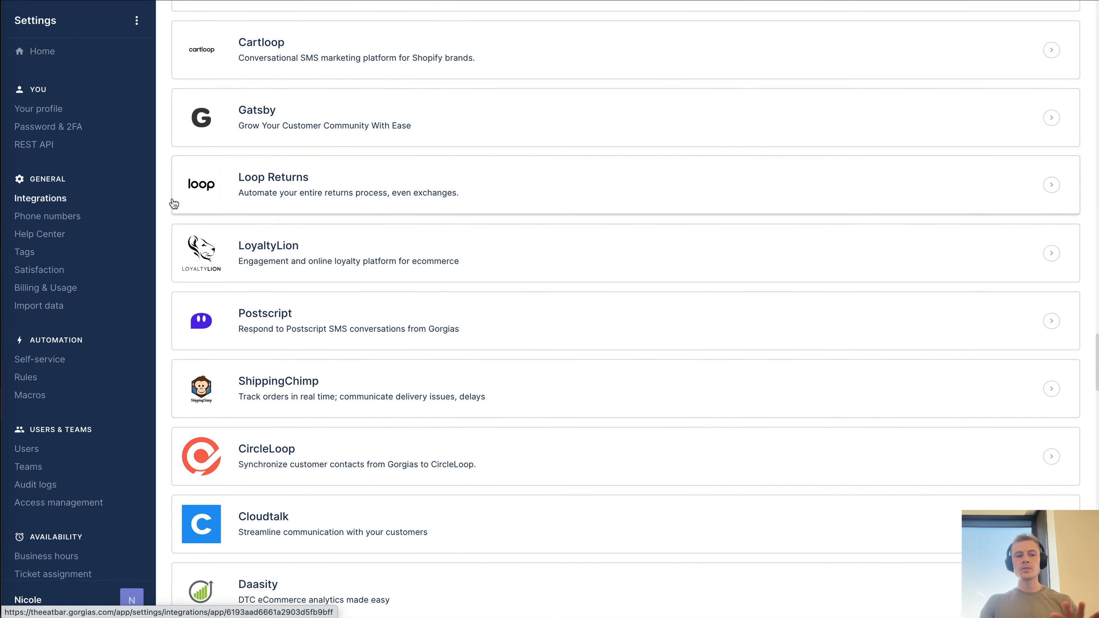
scroll(251, 231, "down", 11)
scroll(240, 222, "down", 10)
scroll(351, 143, "down", 20)
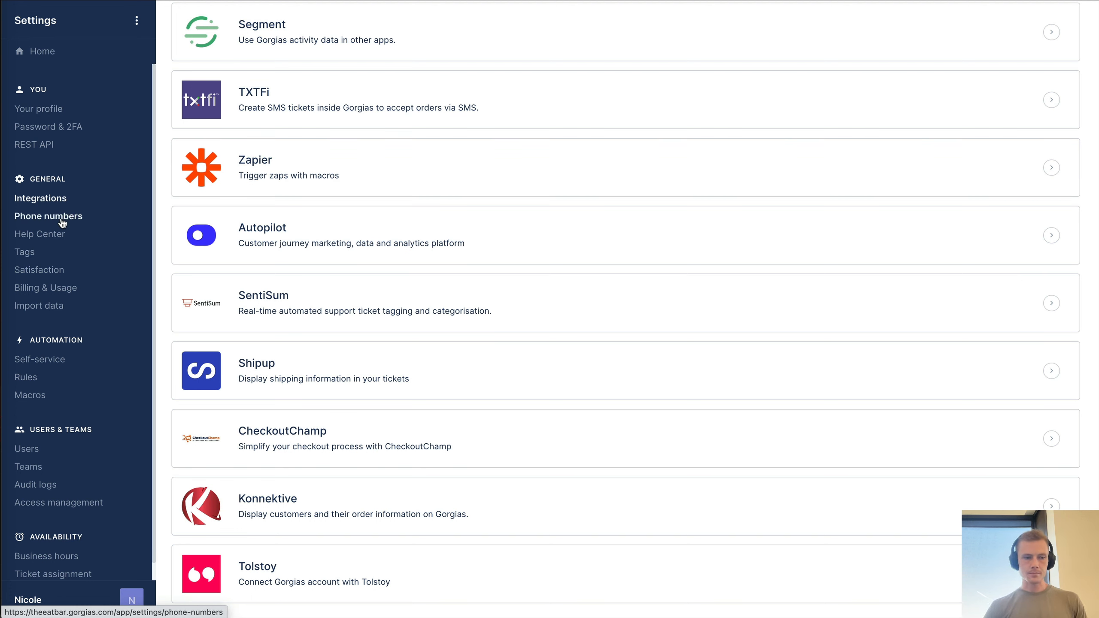
left_click(24, 253)
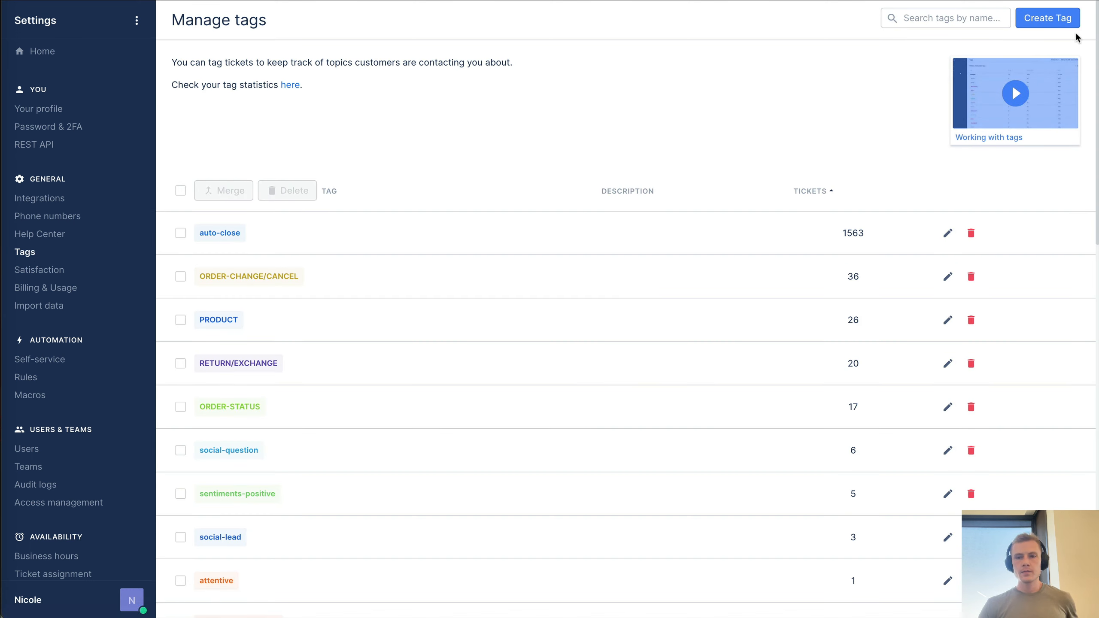
- Step through new tag, Satisfaction, Billing & Usage, Import data, Self-service and nutraphagia order flows, ending on Rules
left_click(1055, 21)
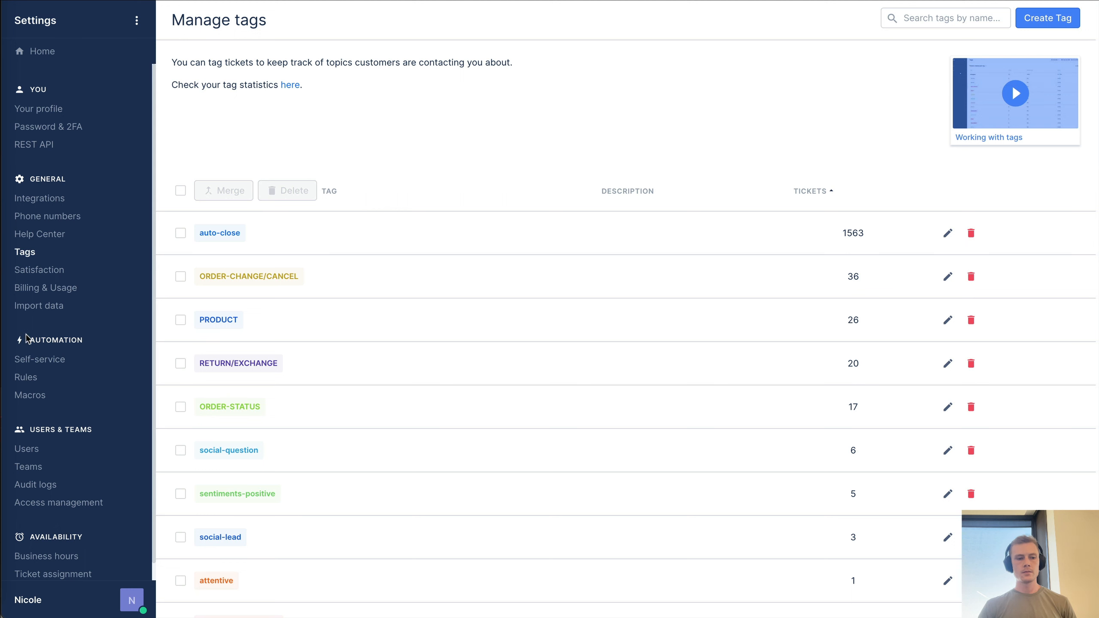
left_click(42, 271)
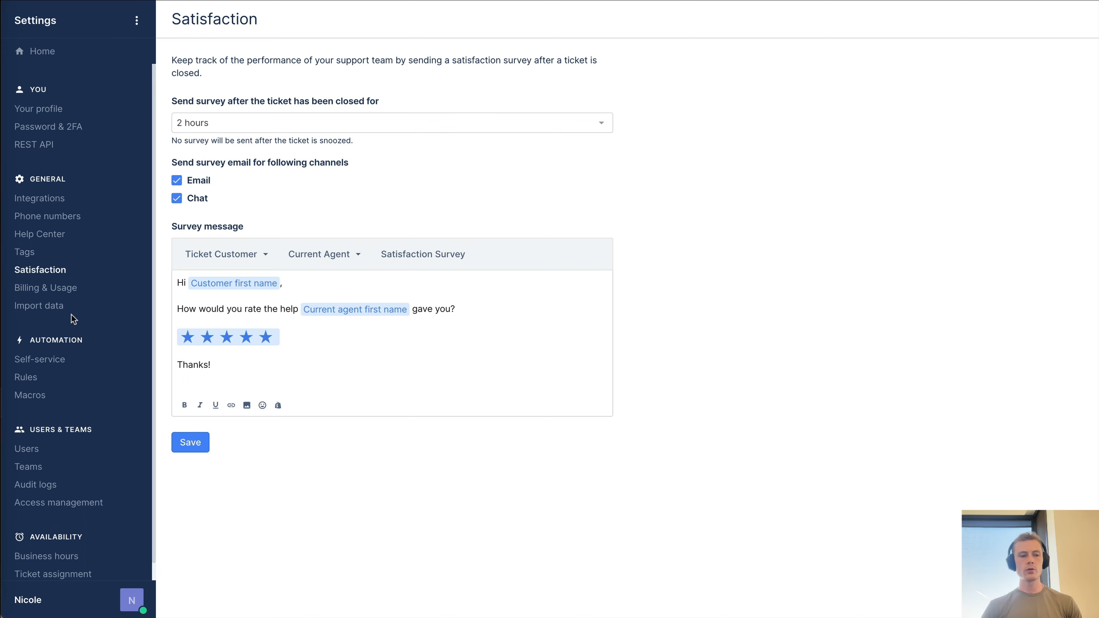
left_click(59, 289)
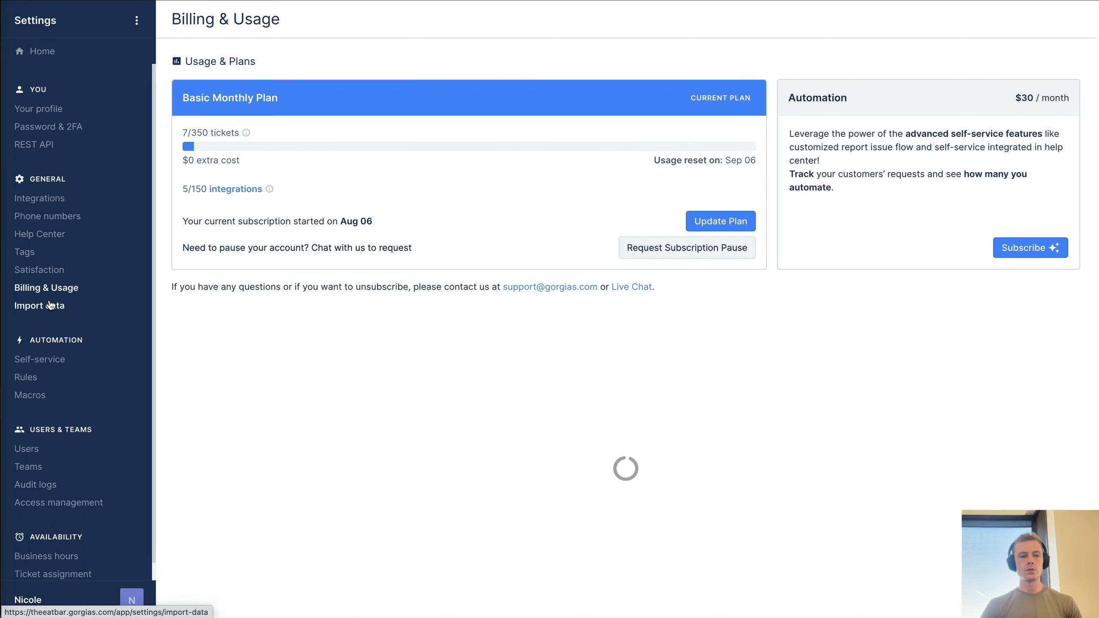
left_click(54, 306)
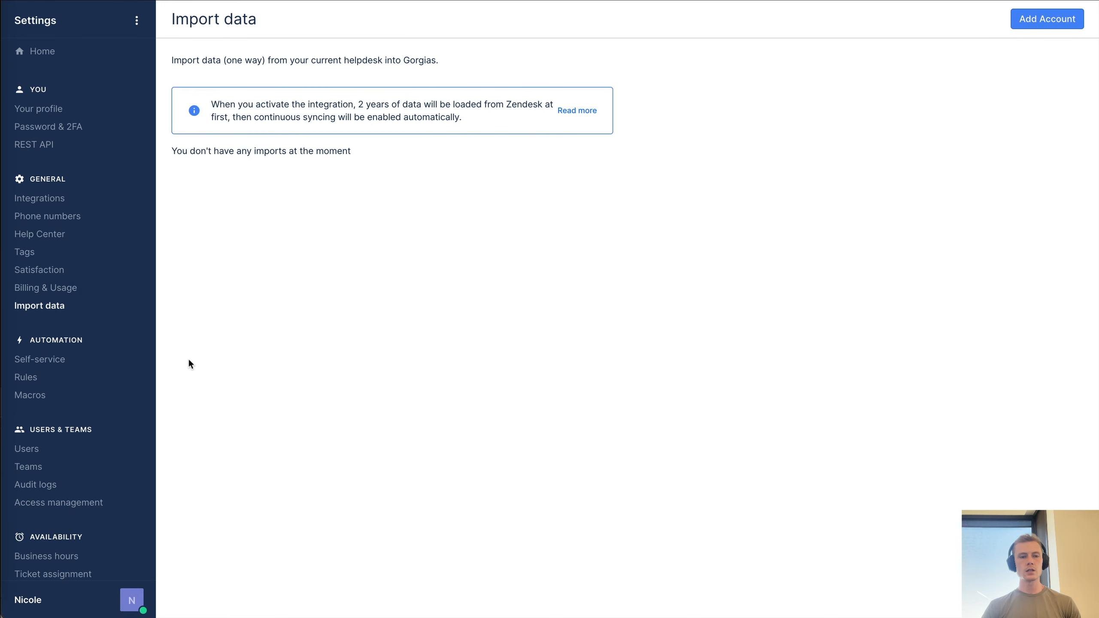
scroll(118, 310, "down", 1)
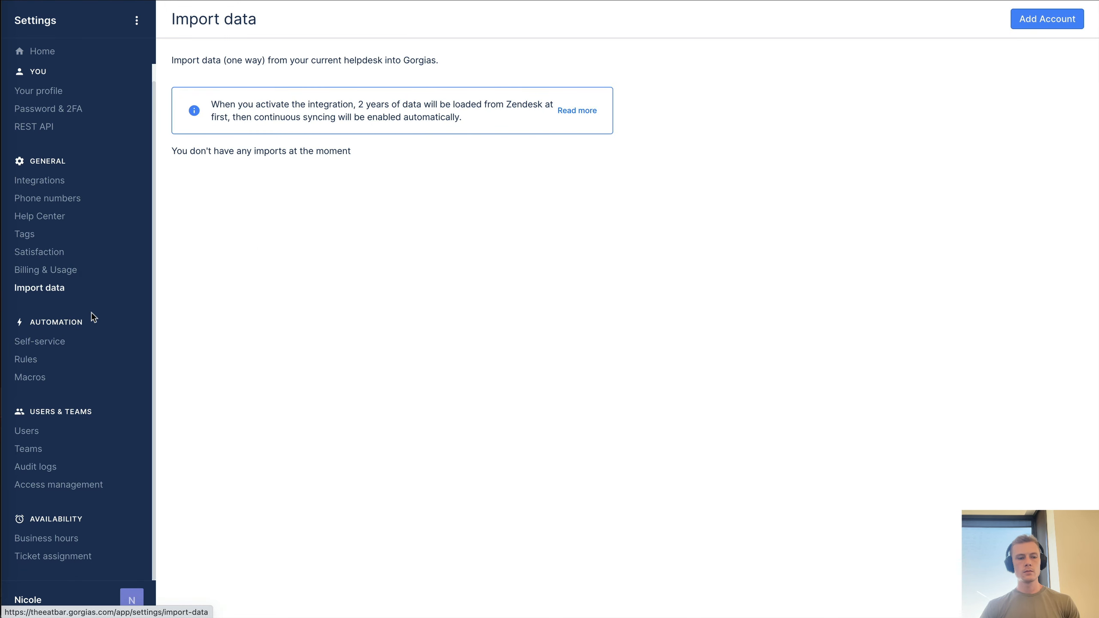
left_click(34, 343)
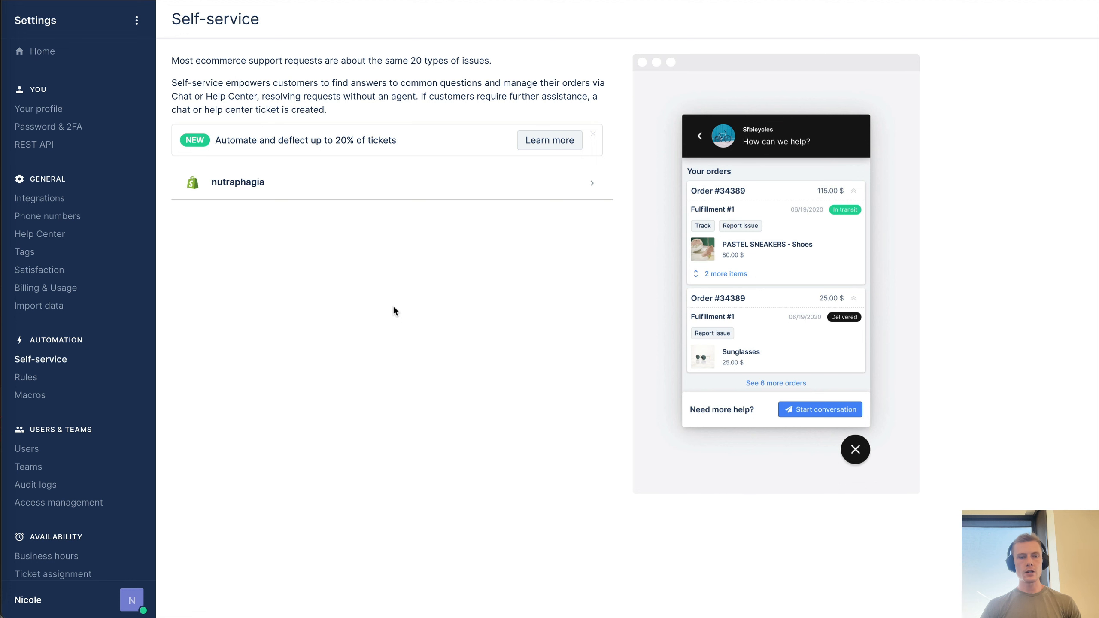
left_click(572, 181)
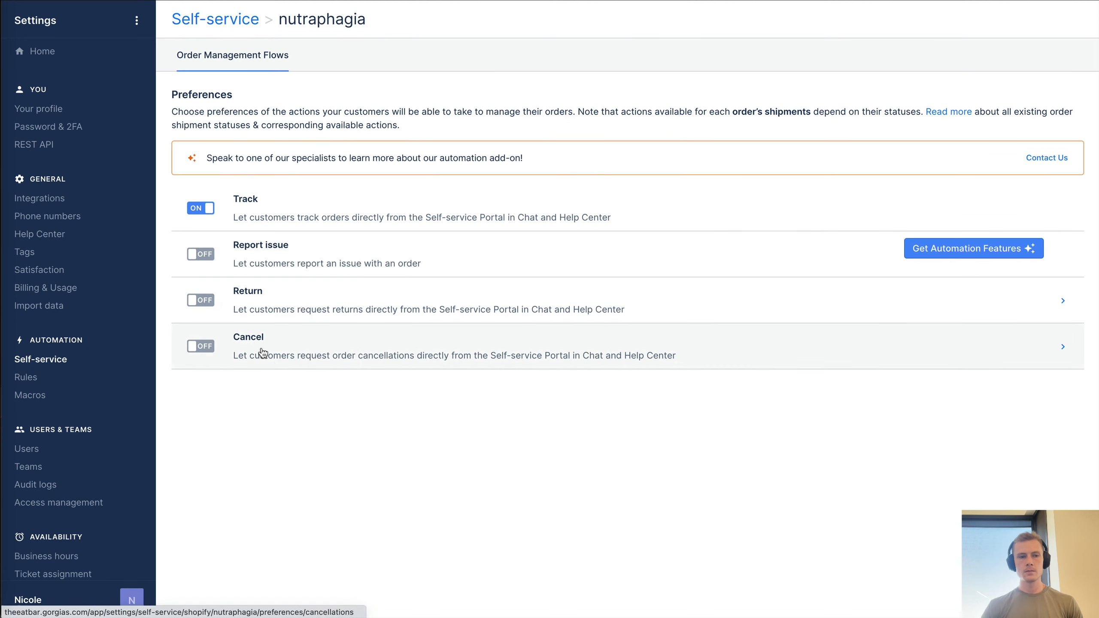
left_click(26, 377)
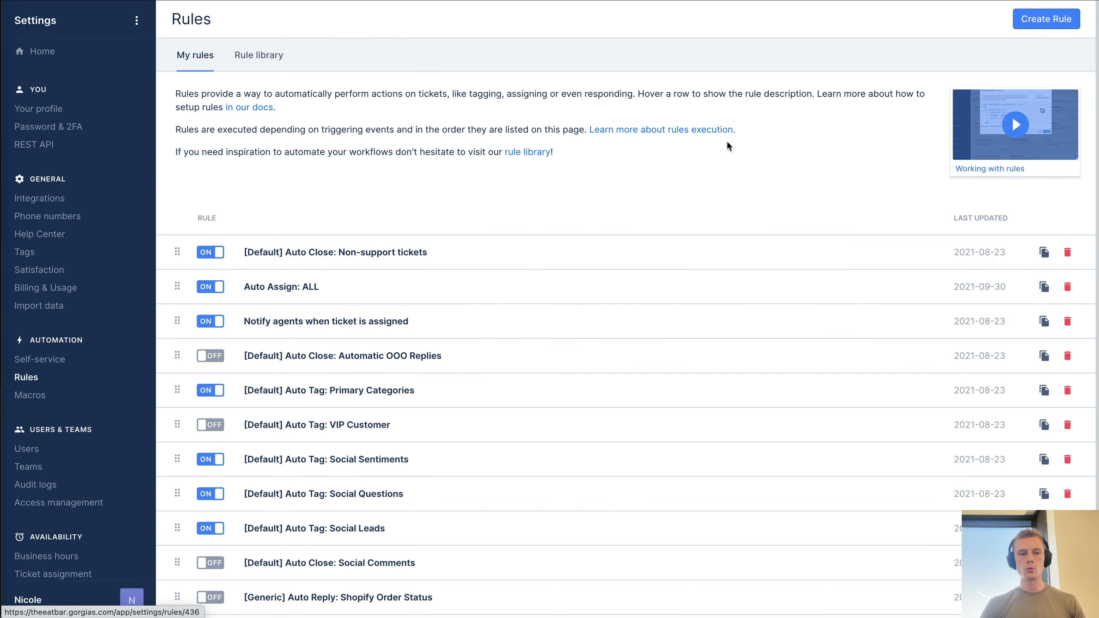
- Create a new rule and add an IF condition under its trigger
left_click(1047, 19)
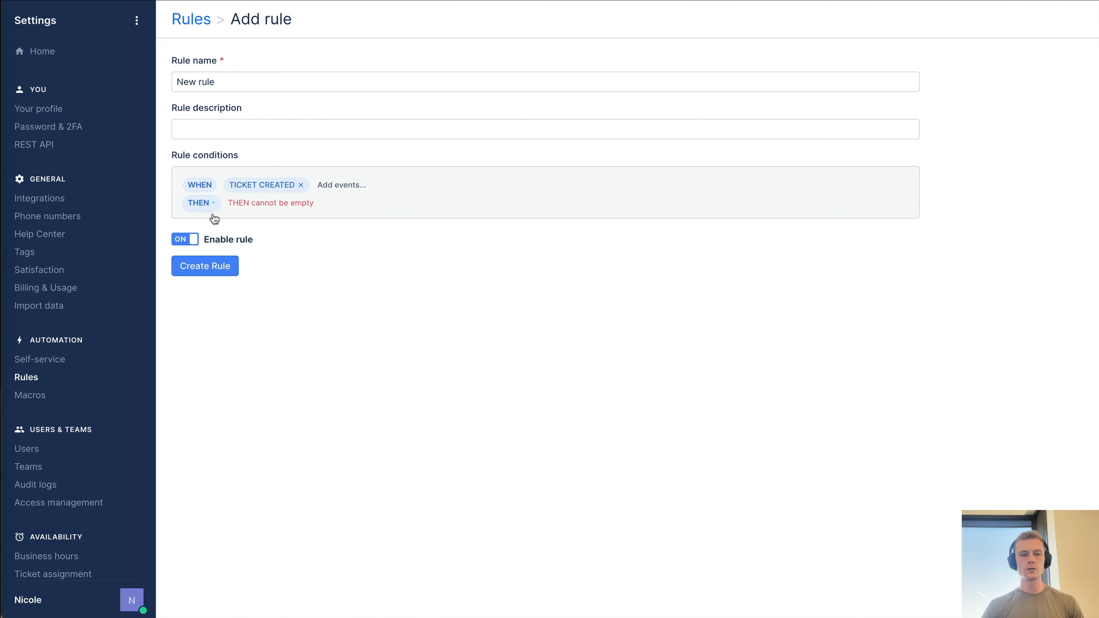
left_click(341, 184)
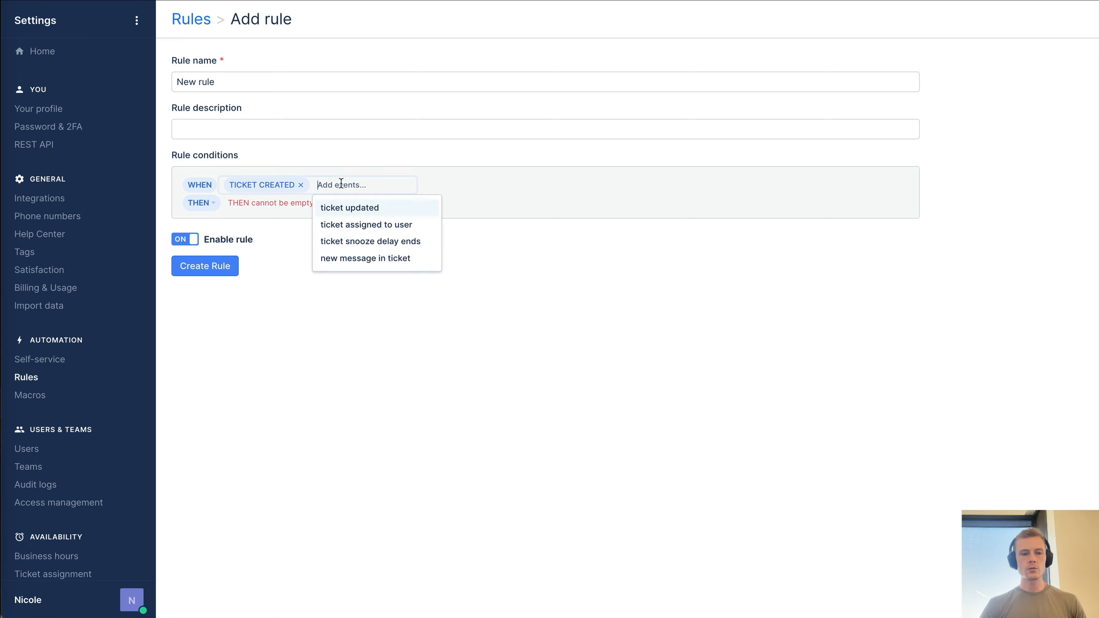
left_click(277, 207)
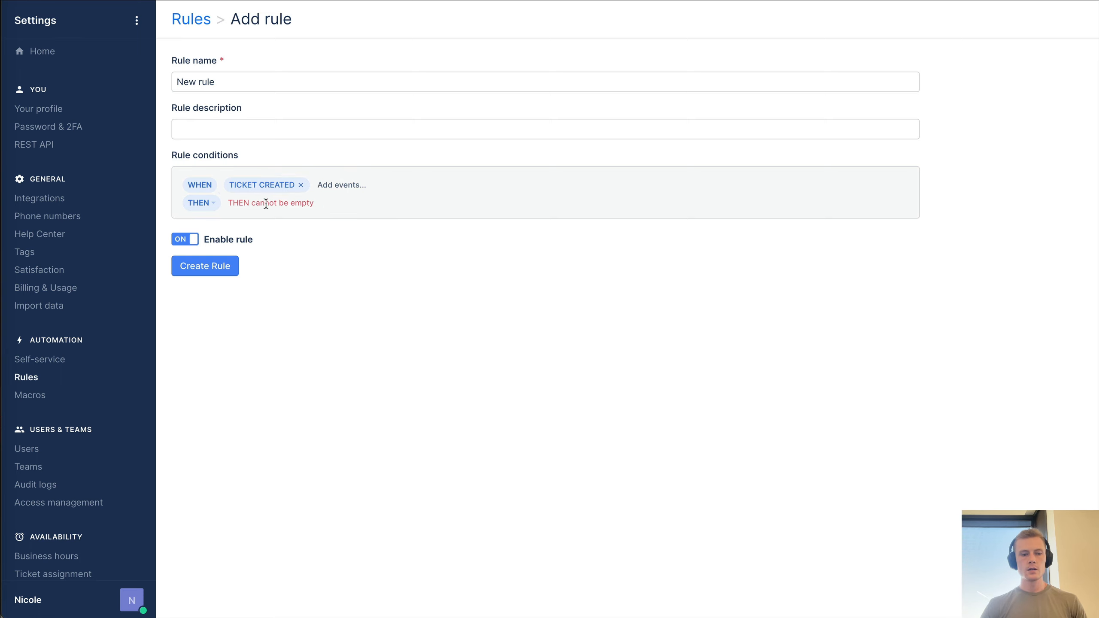
left_click(200, 207)
left_click(216, 246)
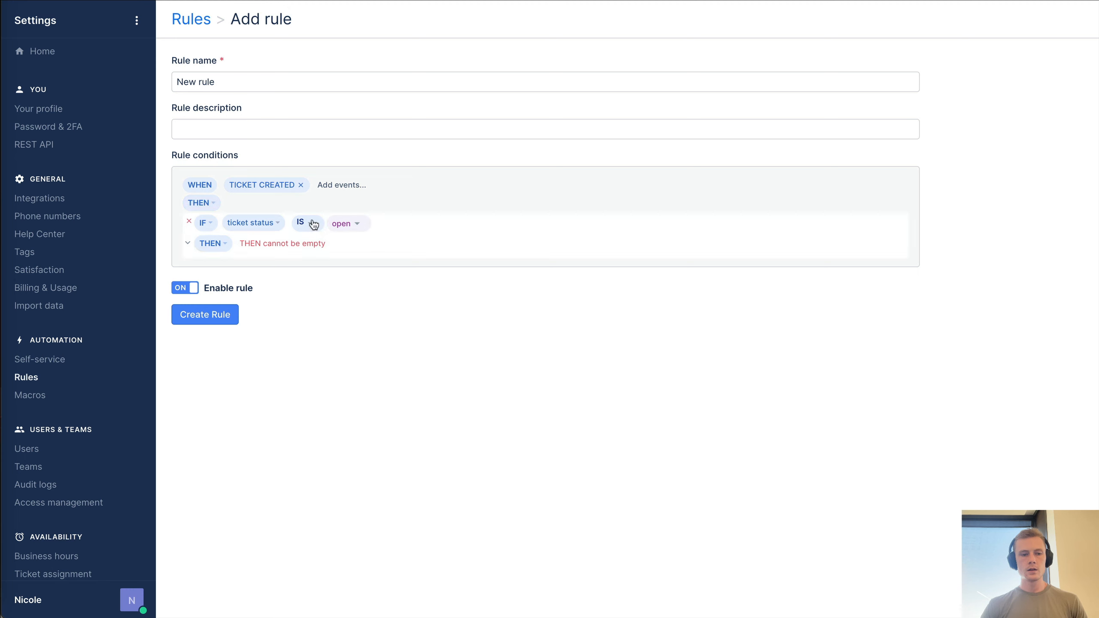
left_click(352, 225)
left_click(320, 224)
- Make the condition Shopify Last Order total price is greater than 1000
left_click(271, 224)
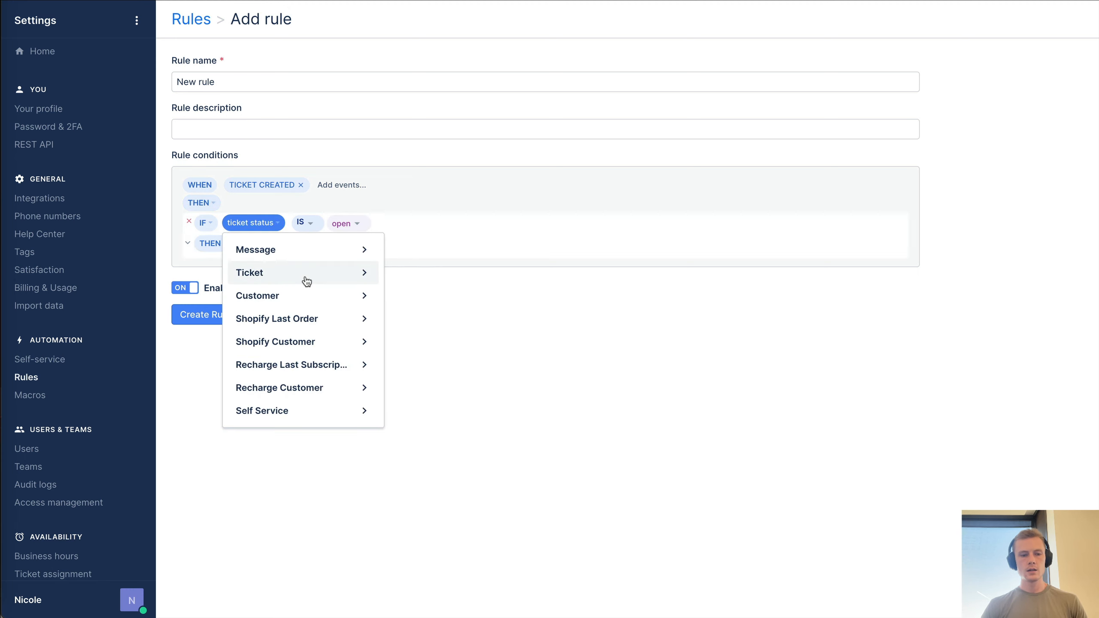
left_click(321, 320)
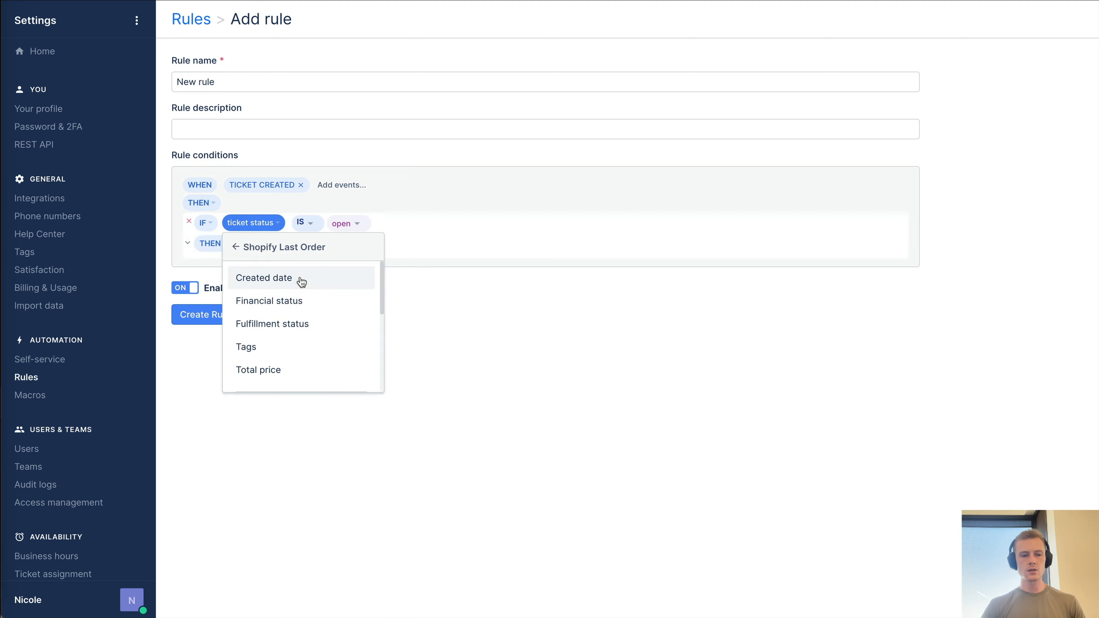
scroll(296, 320, "down", 5)
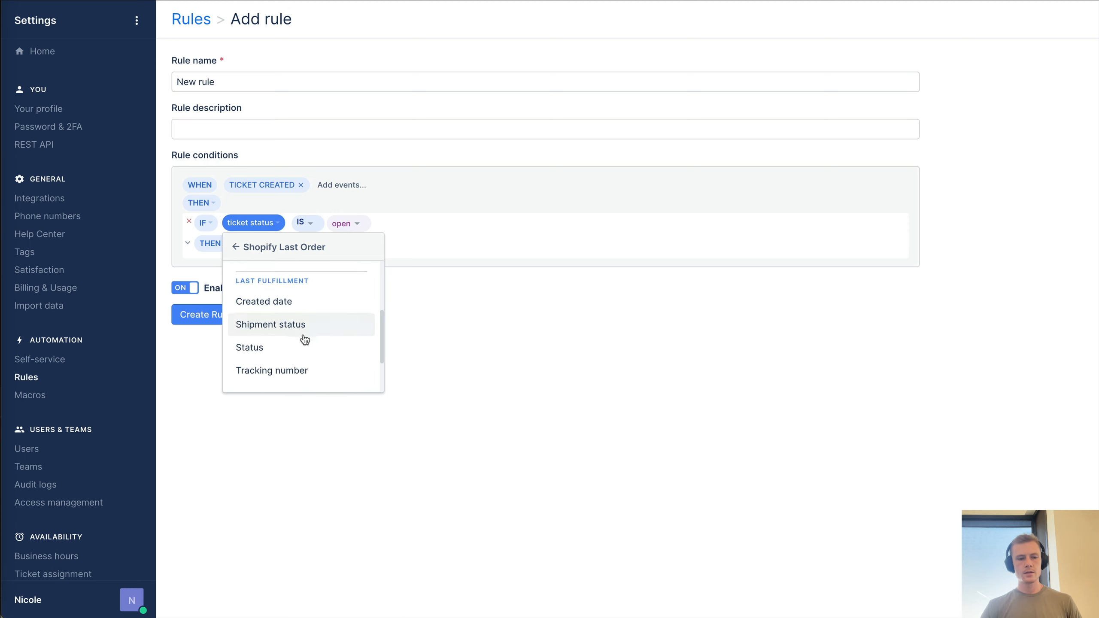
scroll(303, 338, "down", 2)
scroll(303, 338, "up", 5)
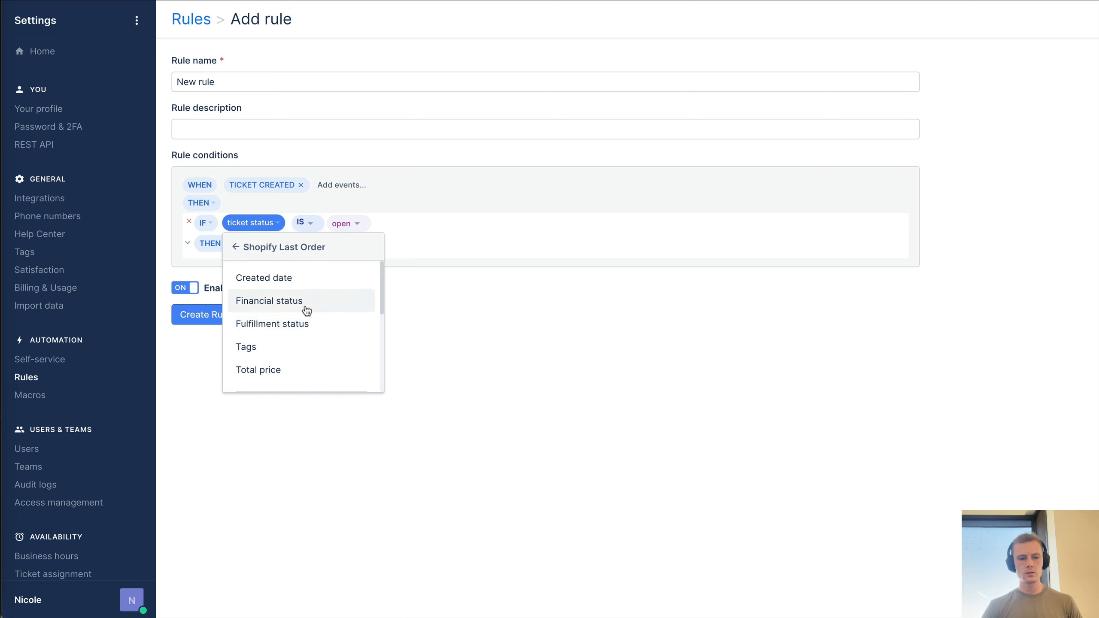
left_click(304, 366)
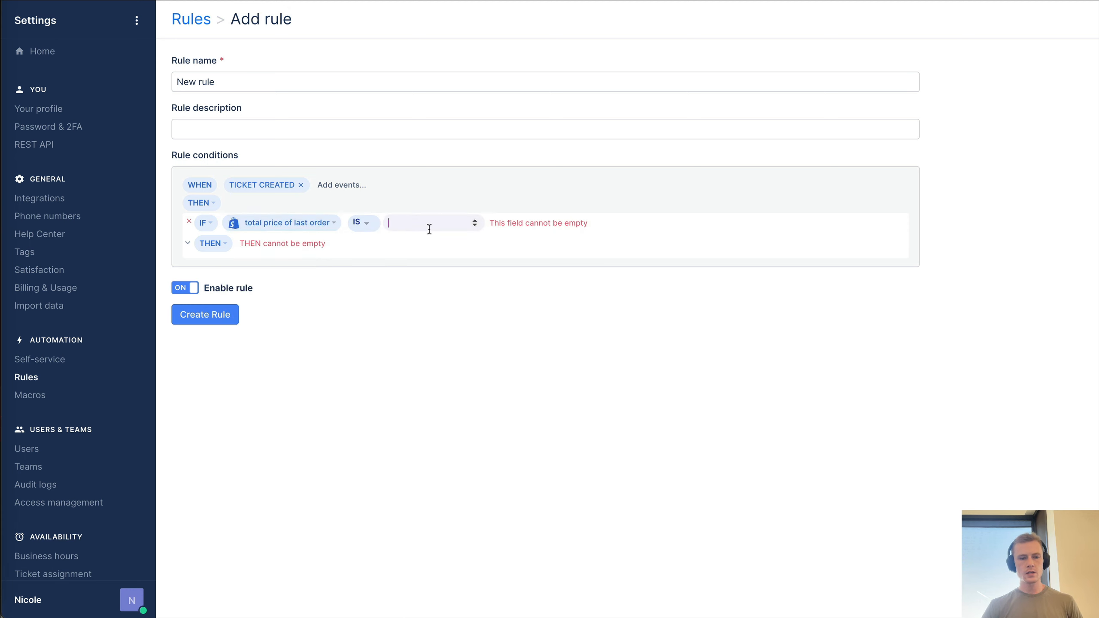
left_click(362, 222)
left_click(388, 265)
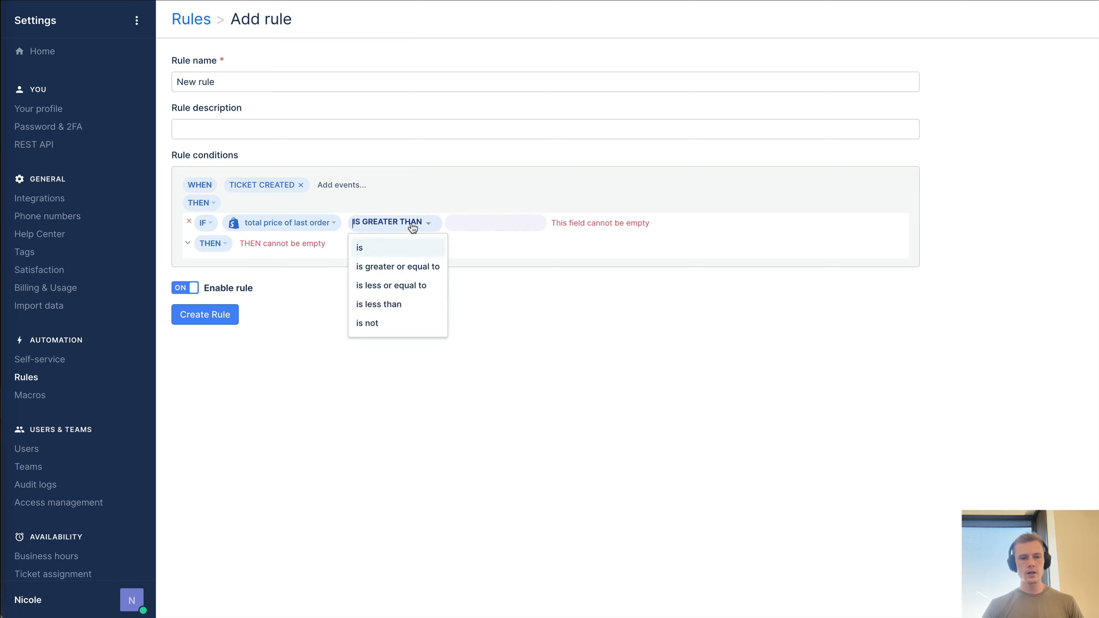
left_click(478, 220)
type("1000")
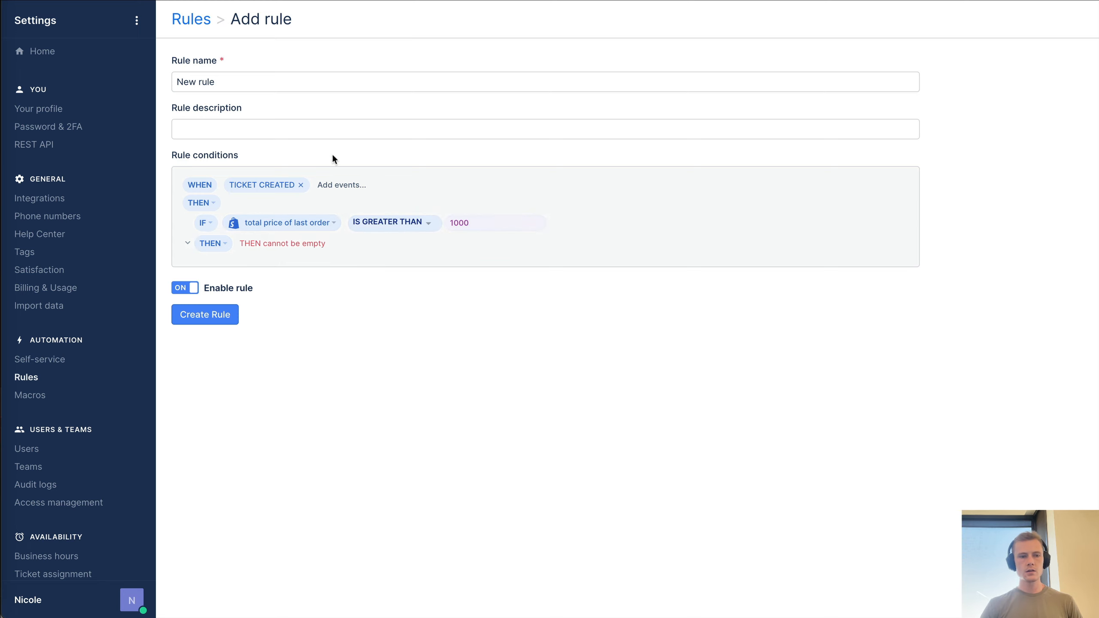
- Rename the rule to 'high value order issue'
left_click(337, 87)
key("ctrl+a")
type("high value order issue")
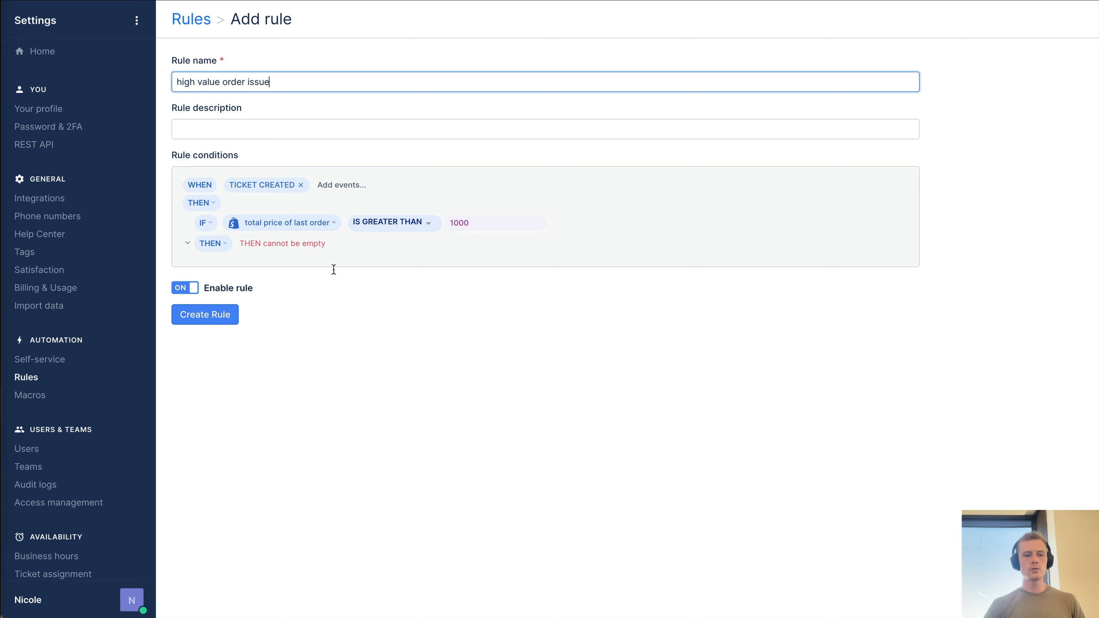
left_click(161, 295)
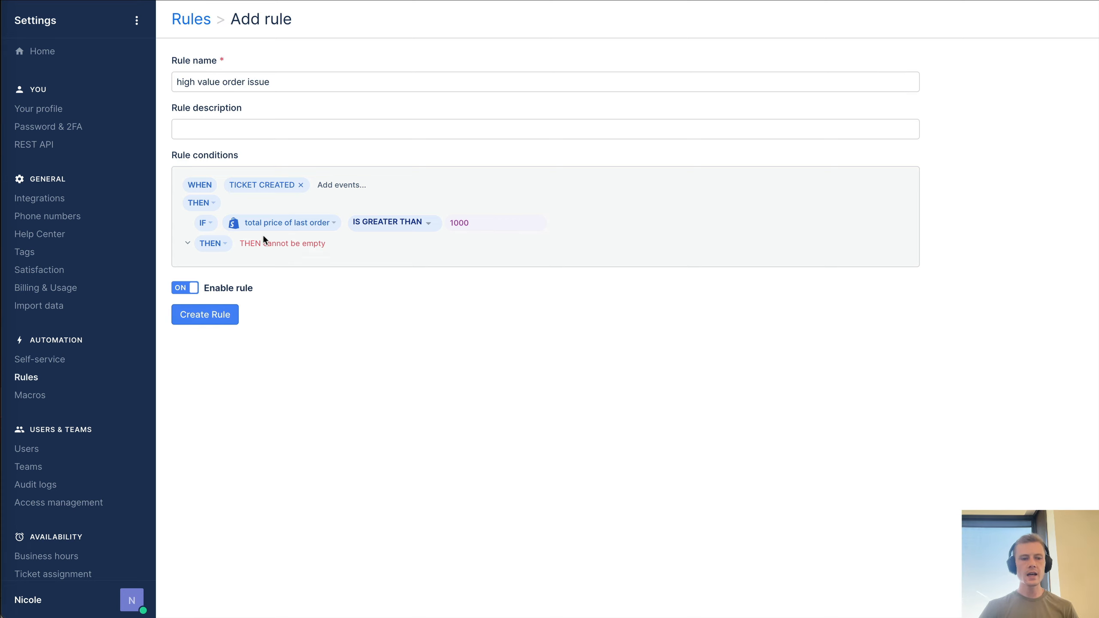
- Add an Add tags action to the rule with the tag 'high-value order'
left_click(218, 244)
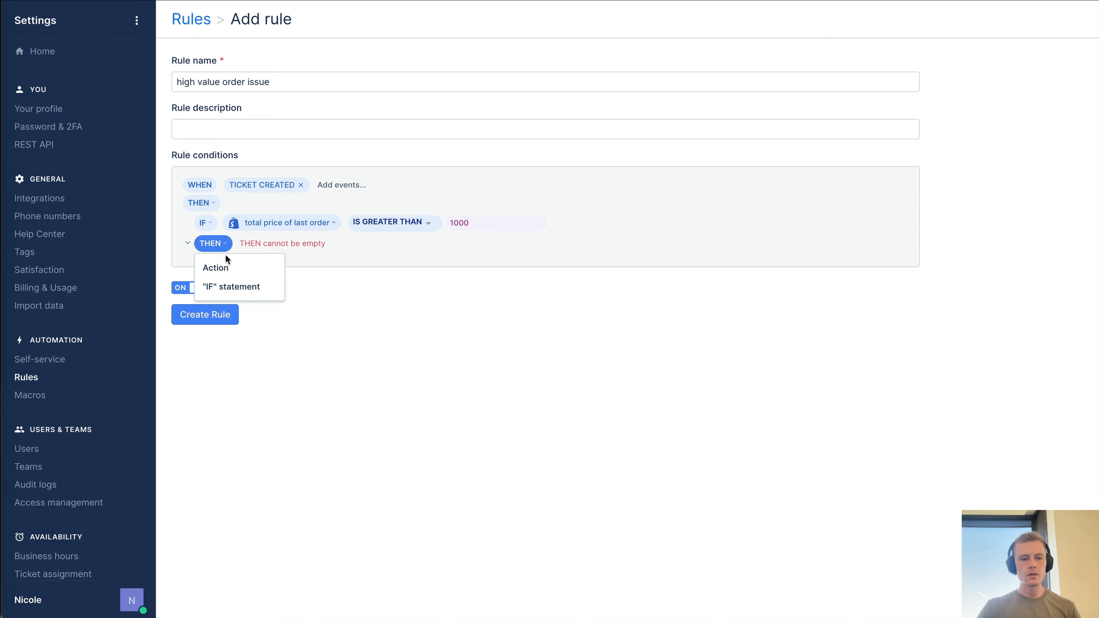
left_click(231, 271)
left_click(265, 263)
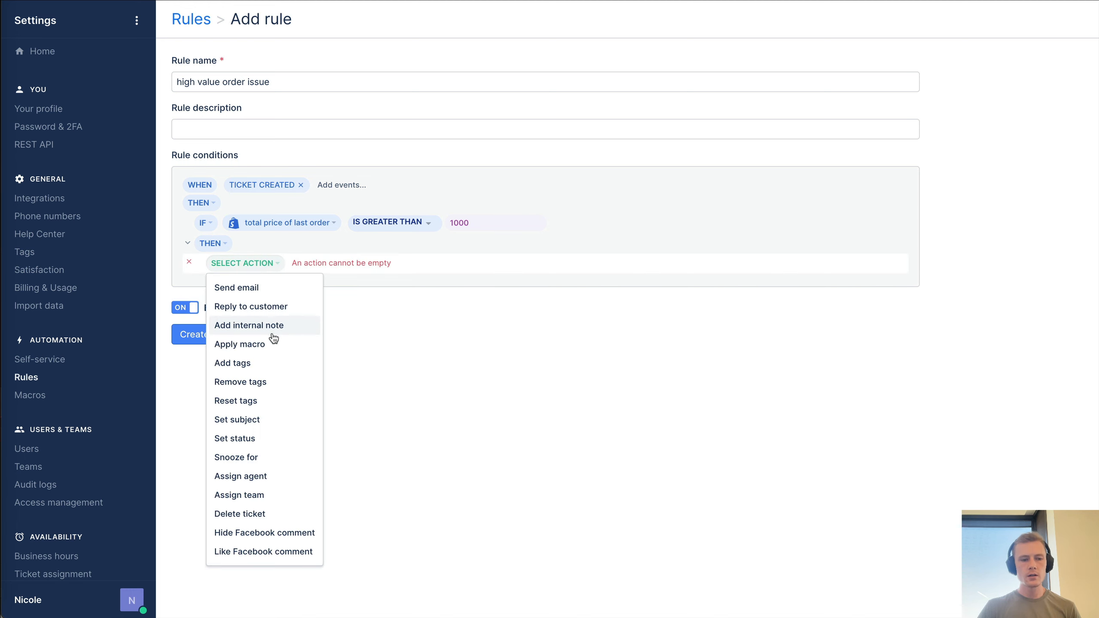
left_click(266, 365)
left_click(338, 263)
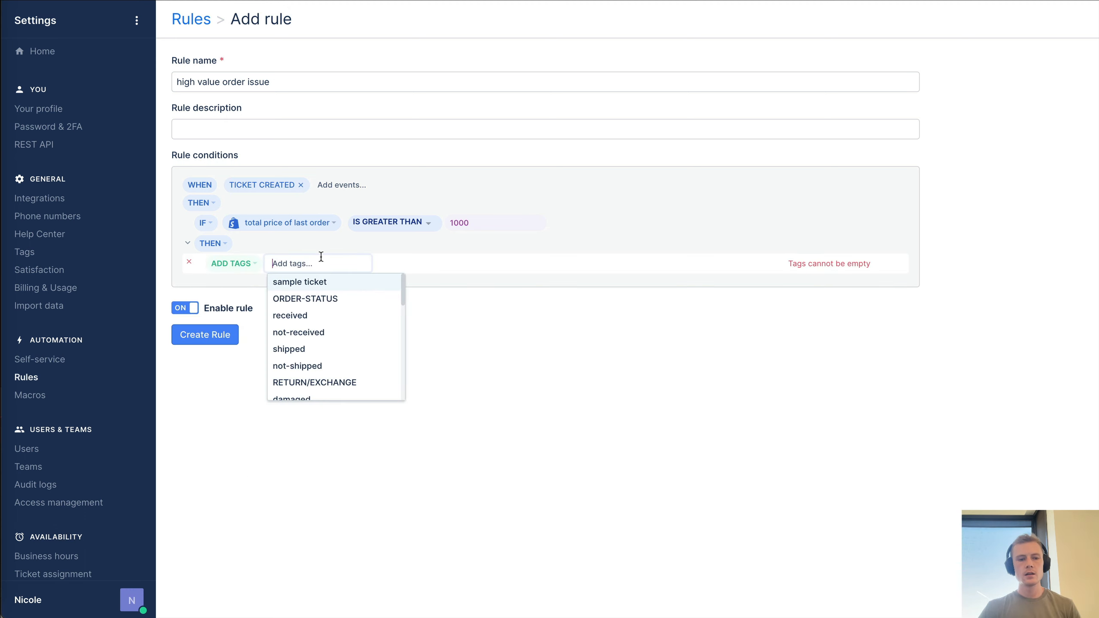
type("high-value order")
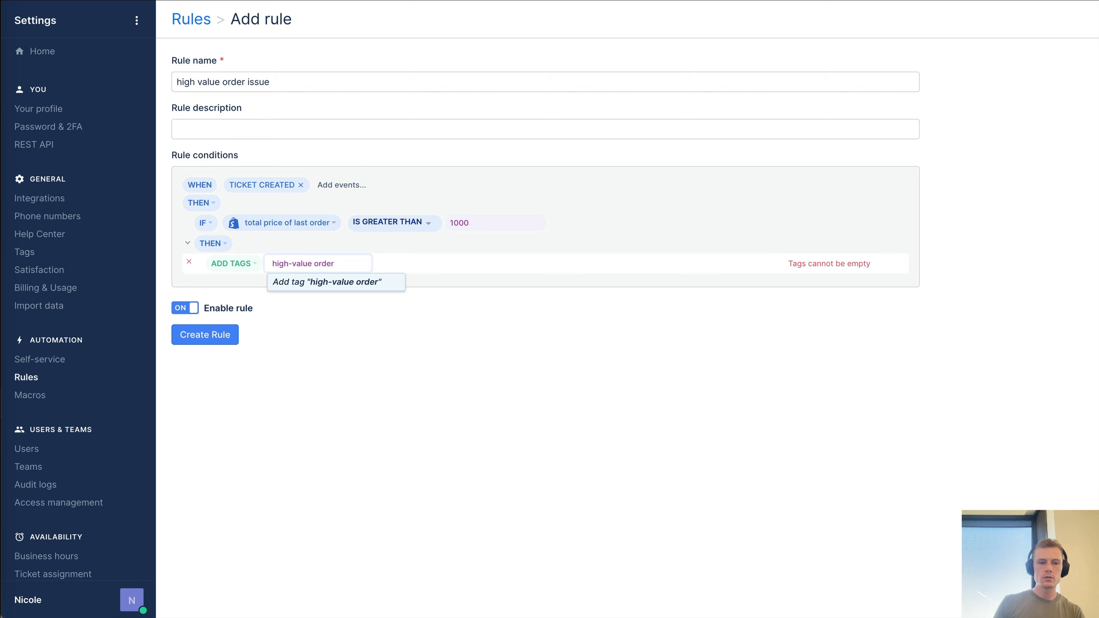
key("Return")
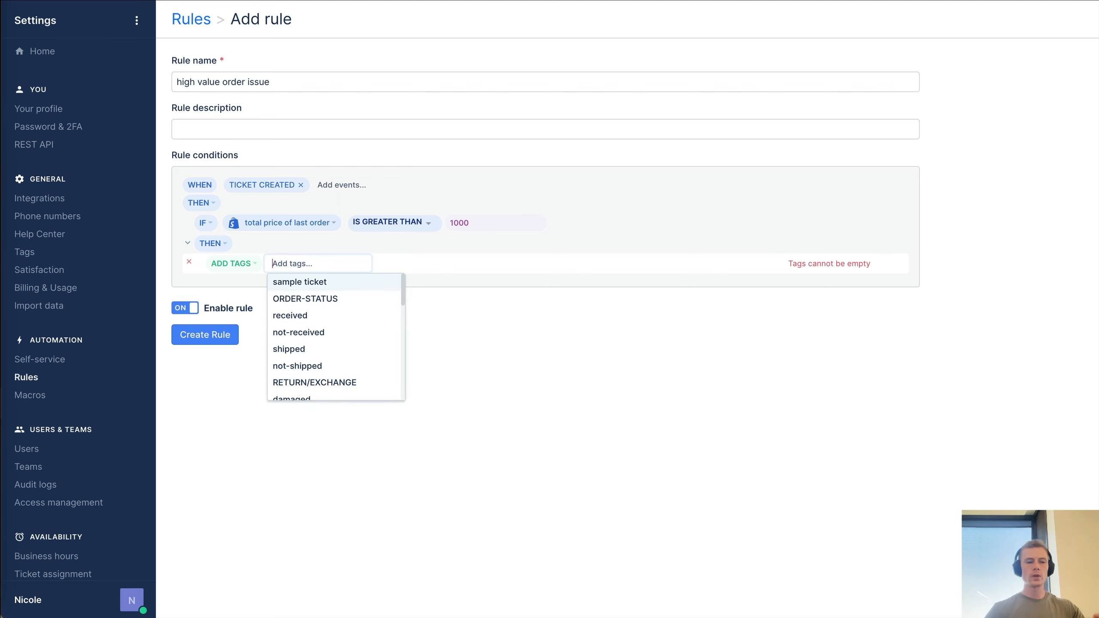
left_click(476, 385)
left_click(297, 264)
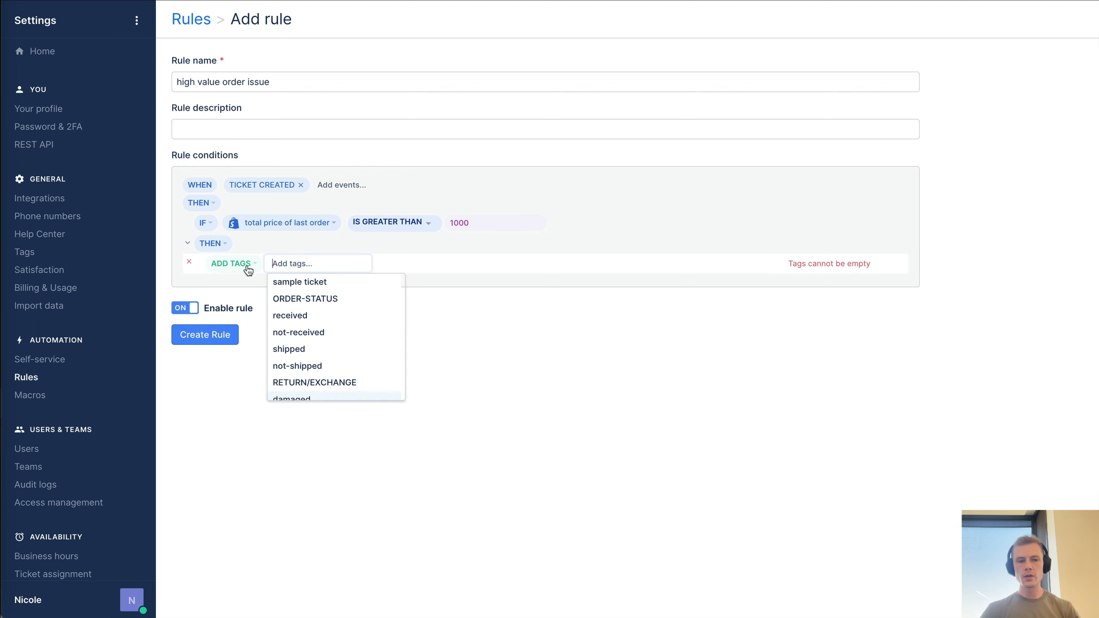
- Switch the action through Assign agent and Reply to customer before settling on Send email
left_click(247, 267)
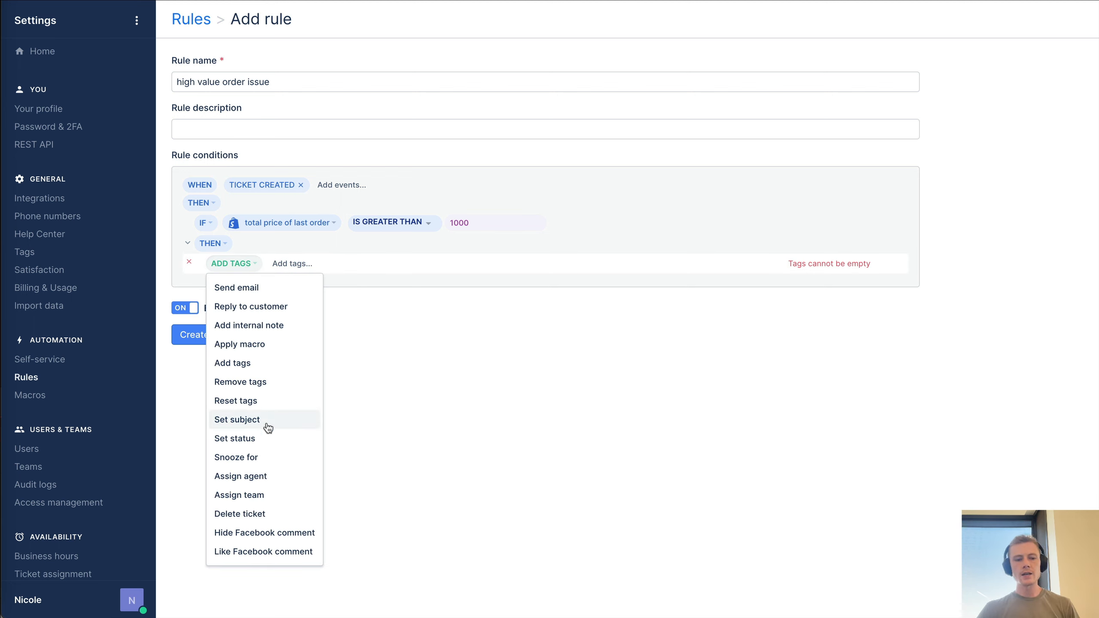
left_click(271, 481)
left_click(262, 264)
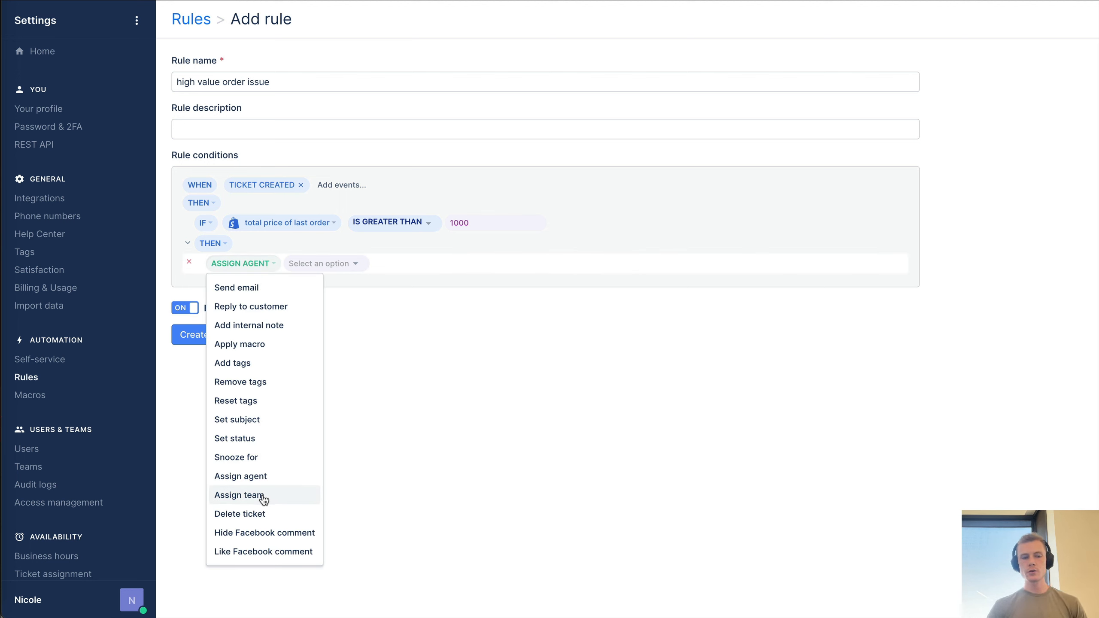
left_click(266, 316)
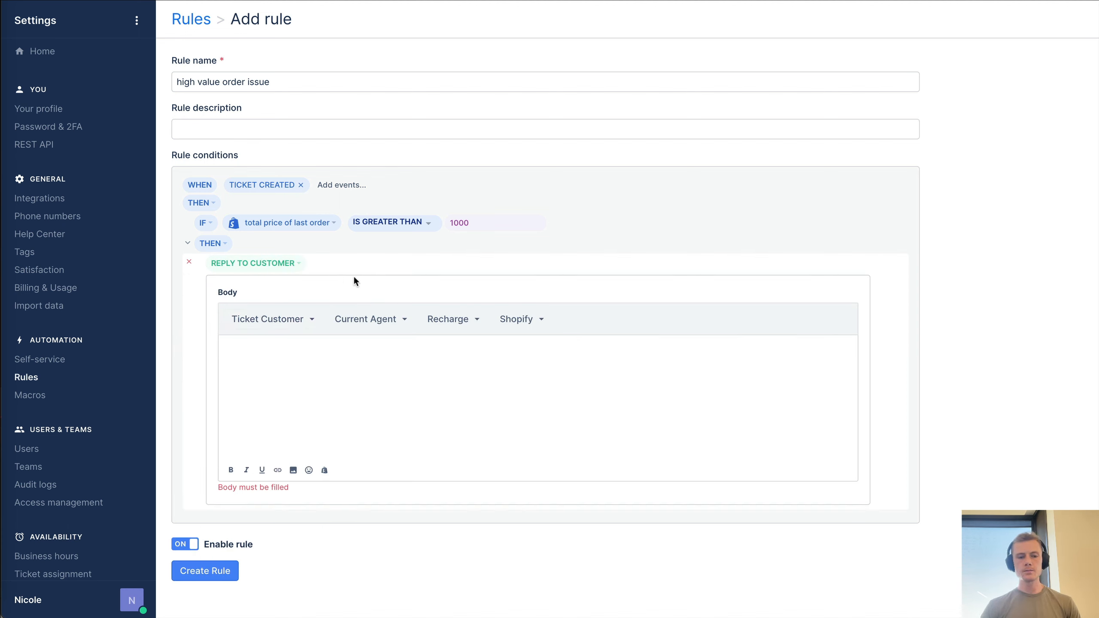
left_click(297, 265)
left_click(270, 289)
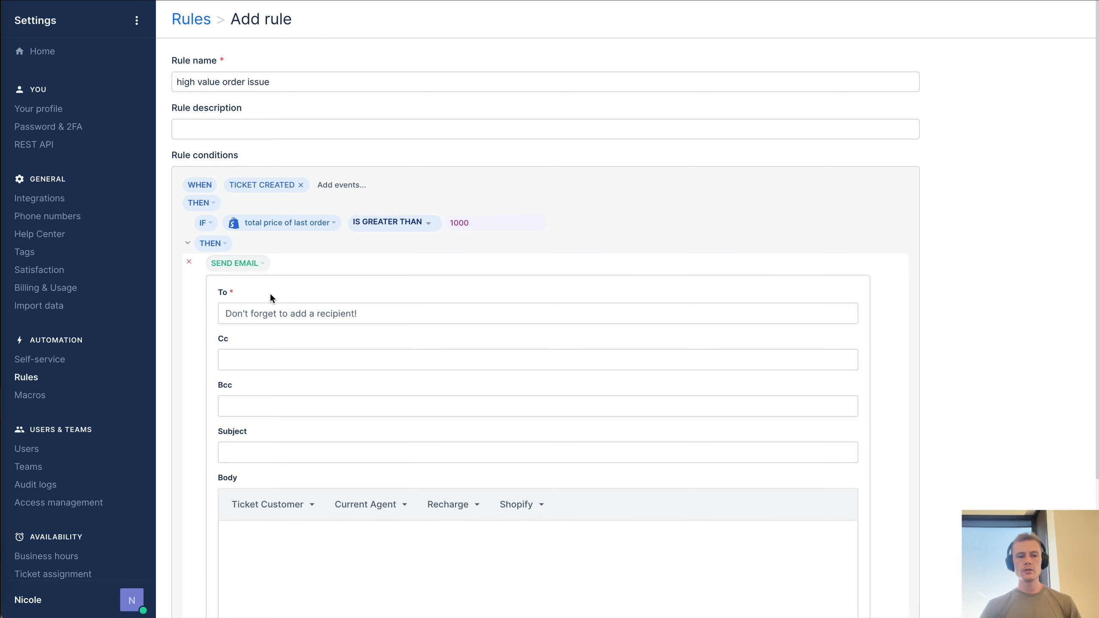
- Check the empty Send email fields, keep Send email, and head back toward the Rules list
left_click(343, 315)
scroll(452, 406, "down", 3)
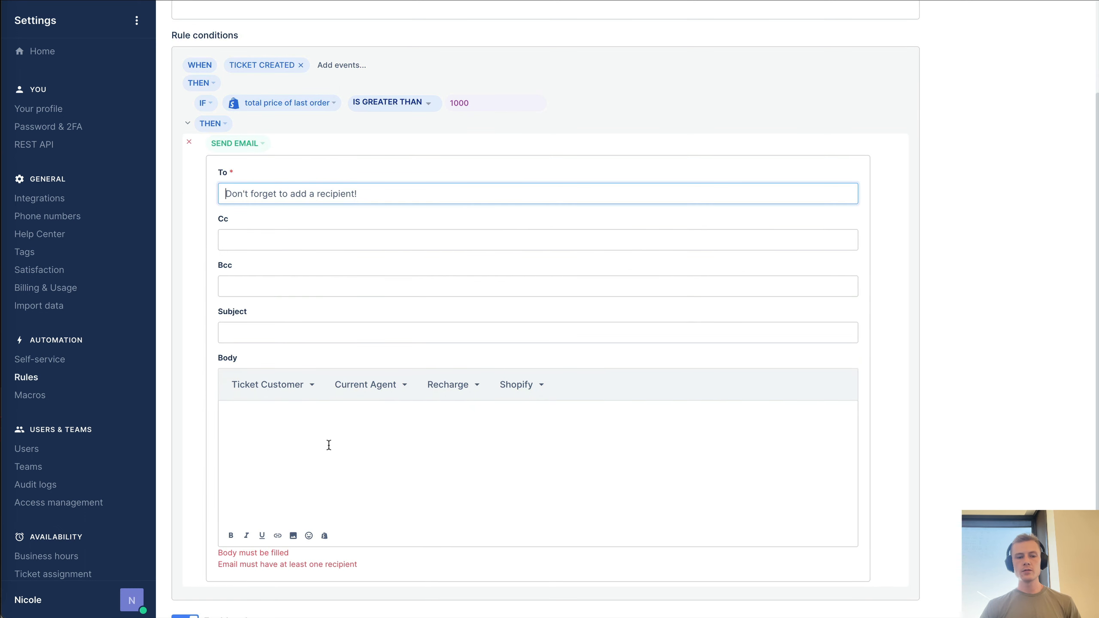
scroll(327, 439, "up", 3)
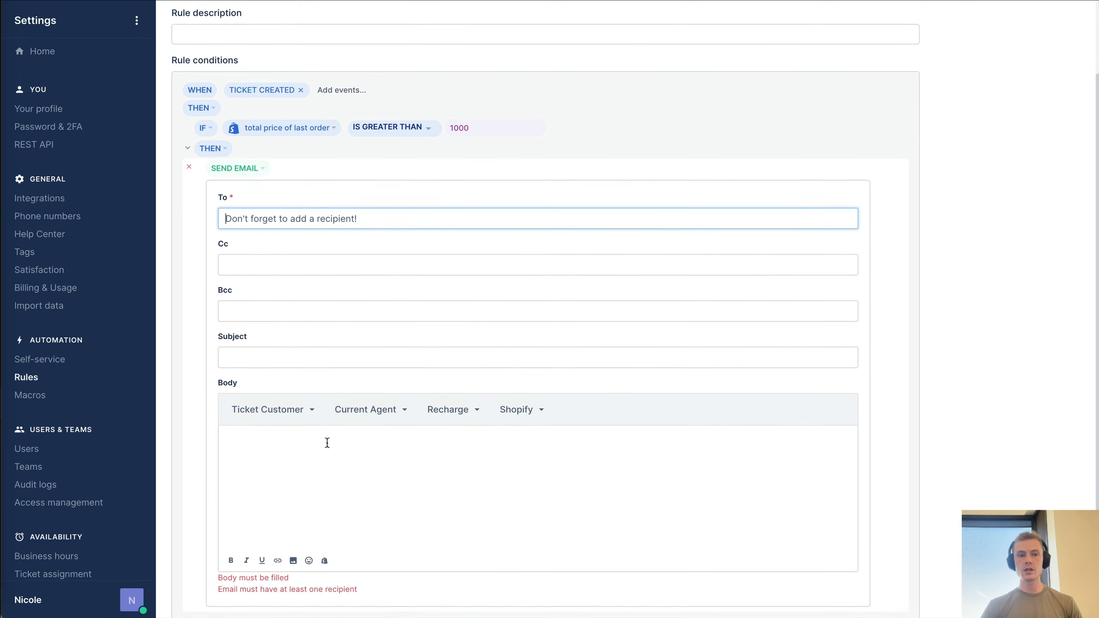
left_click(234, 266)
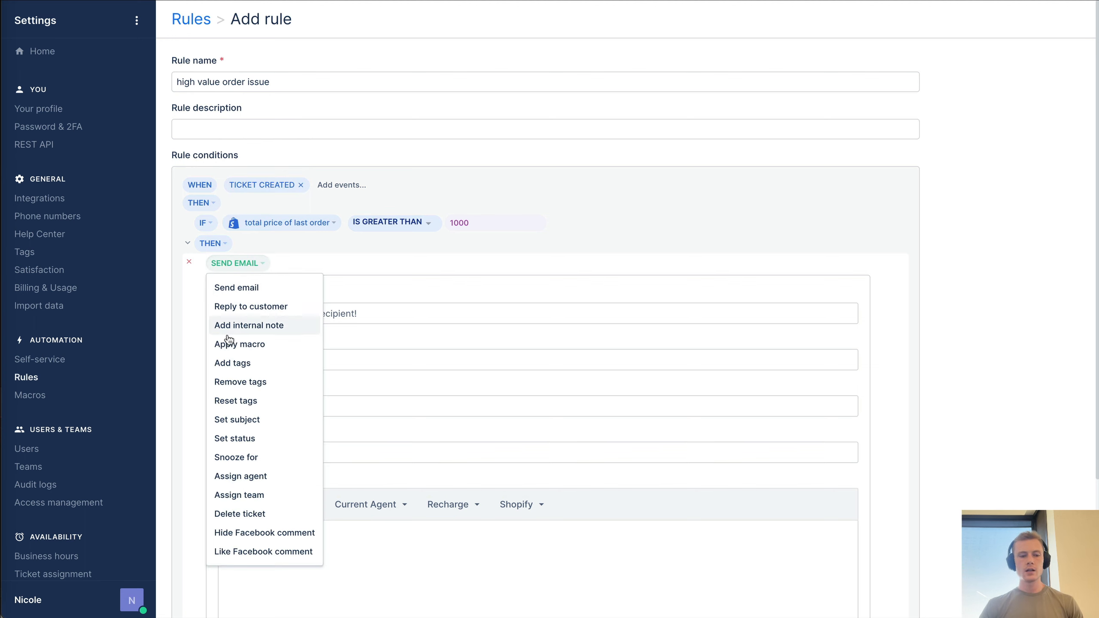
left_click(362, 327)
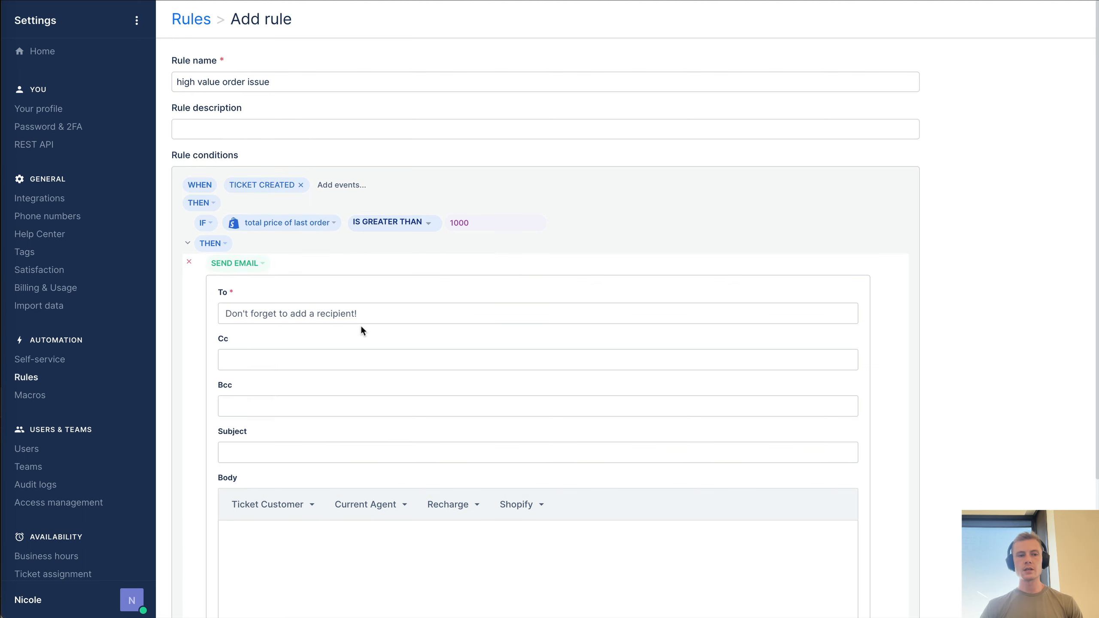
left_click(208, 21)
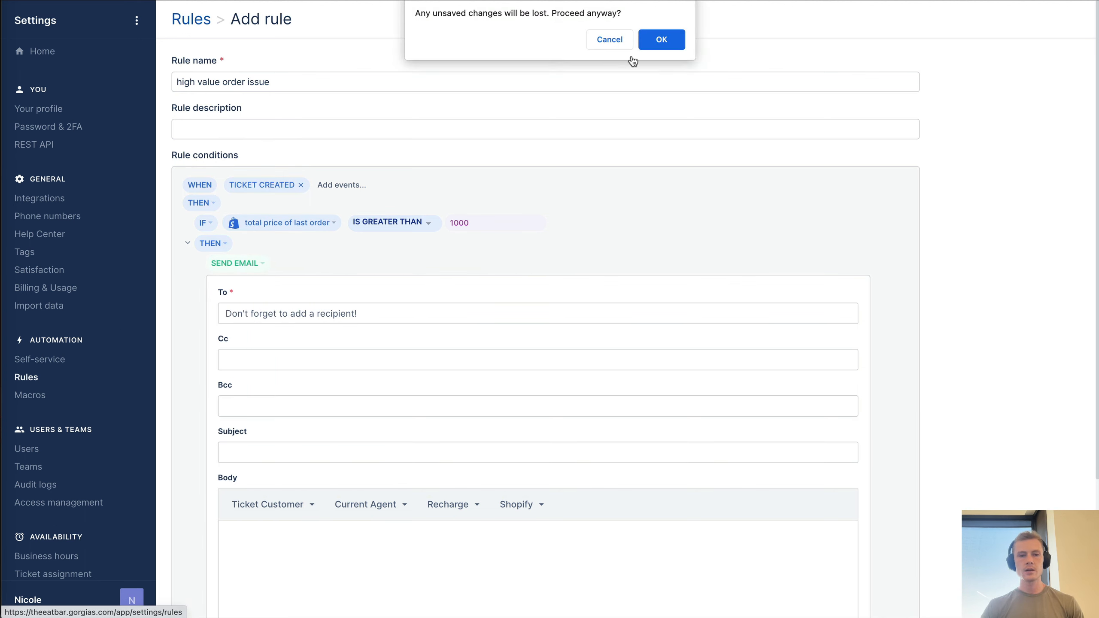
- Discard the unsaved rule, start a new macro, and tag it PRODUCT
left_click(669, 40)
left_click(33, 394)
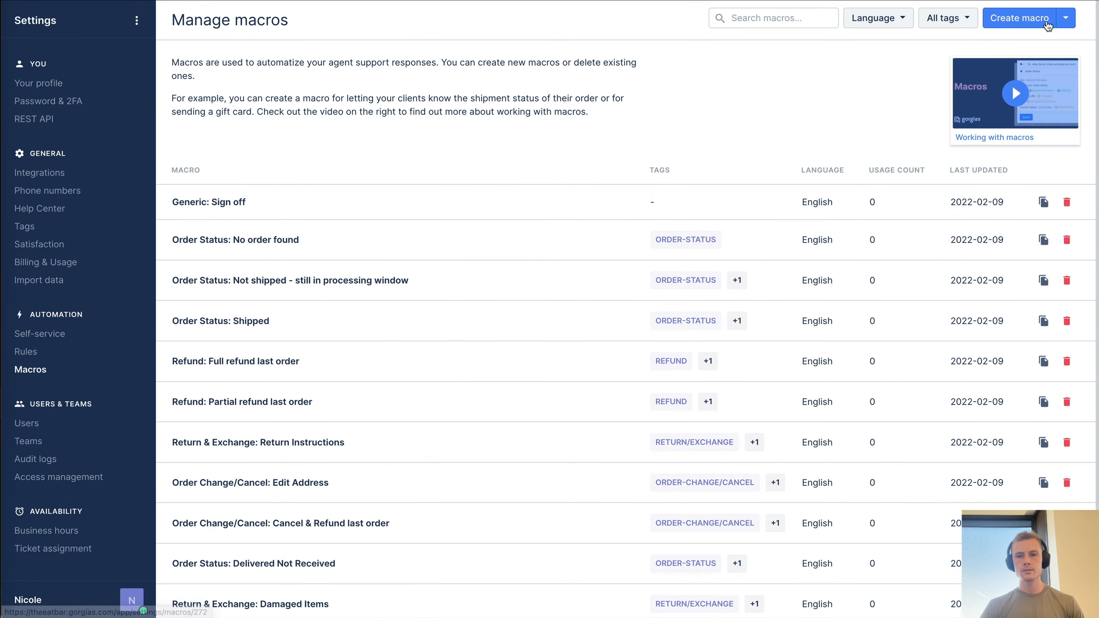
left_click(1066, 18)
left_click(1036, 22)
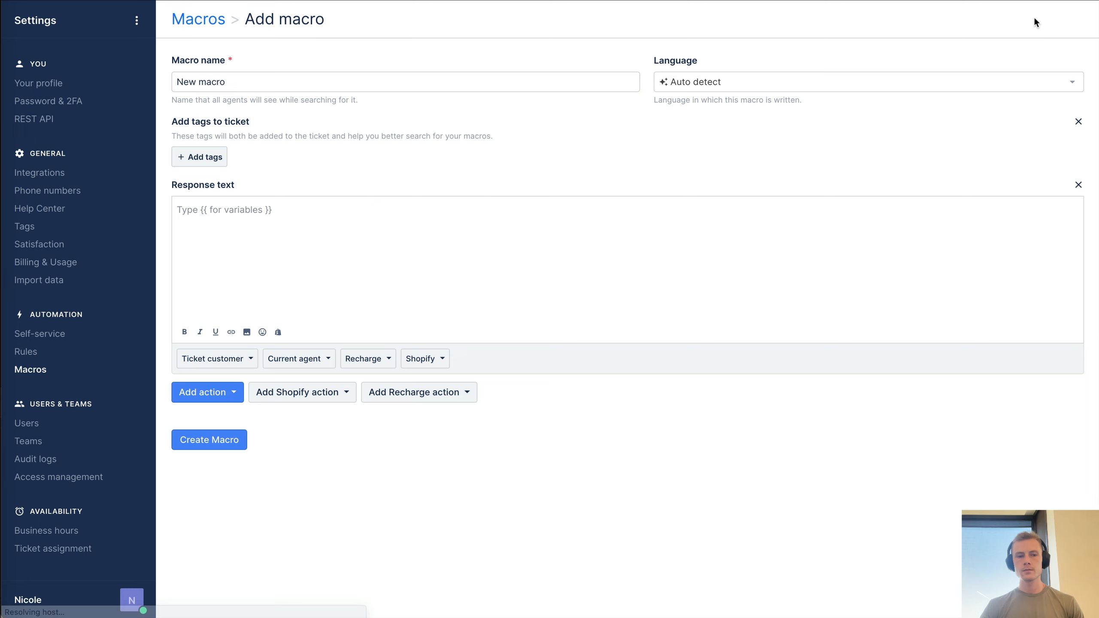
left_click(346, 235)
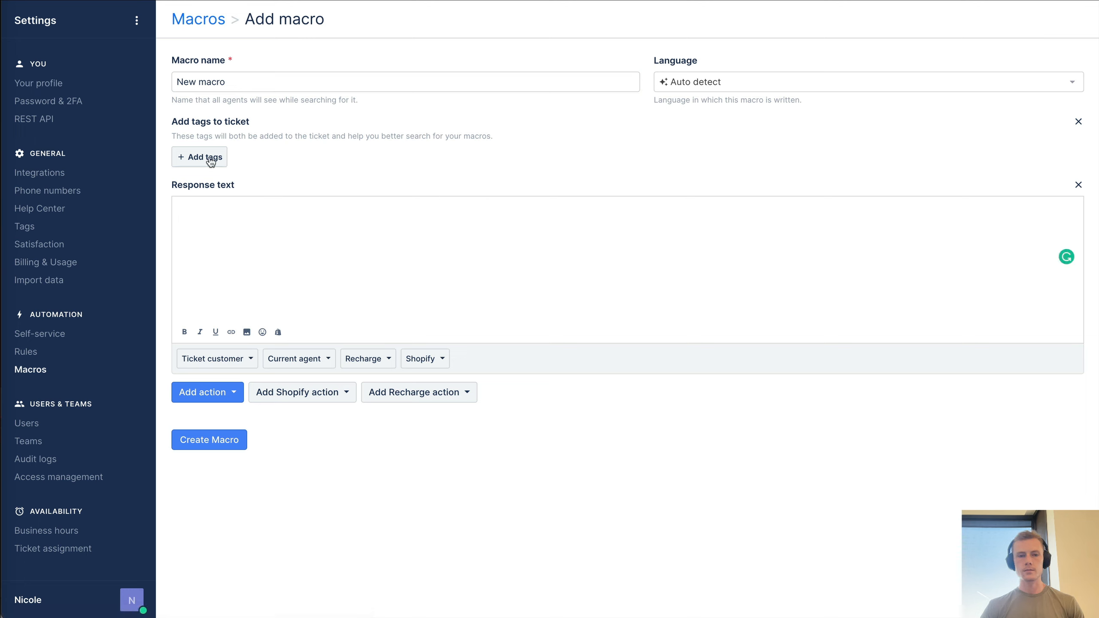
left_click(762, 87)
left_click(761, 86)
left_click(214, 153)
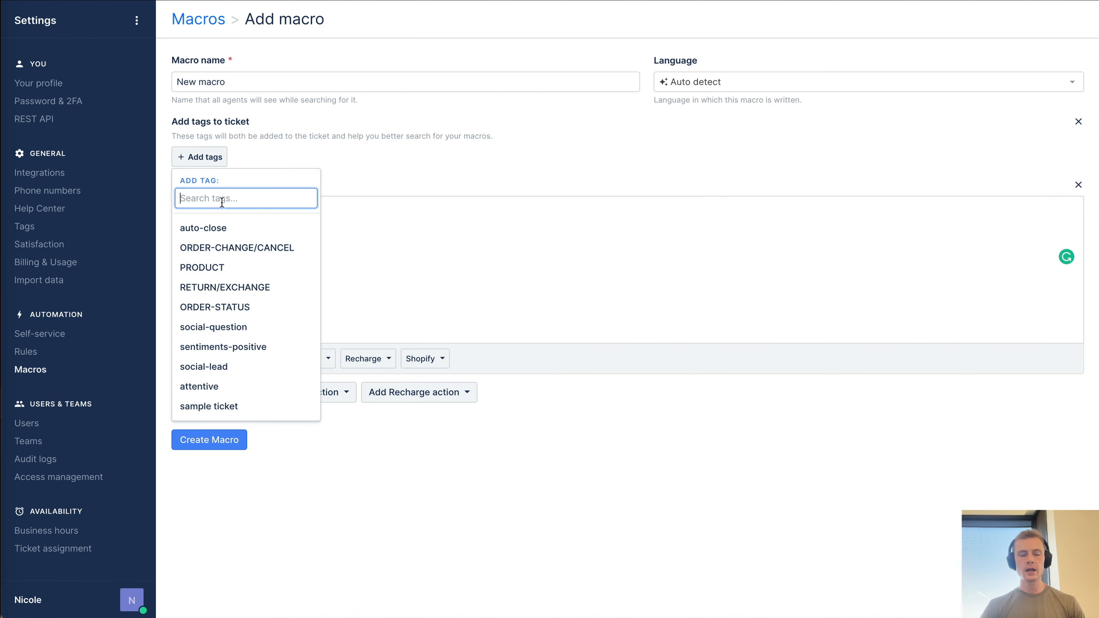
left_click(223, 267)
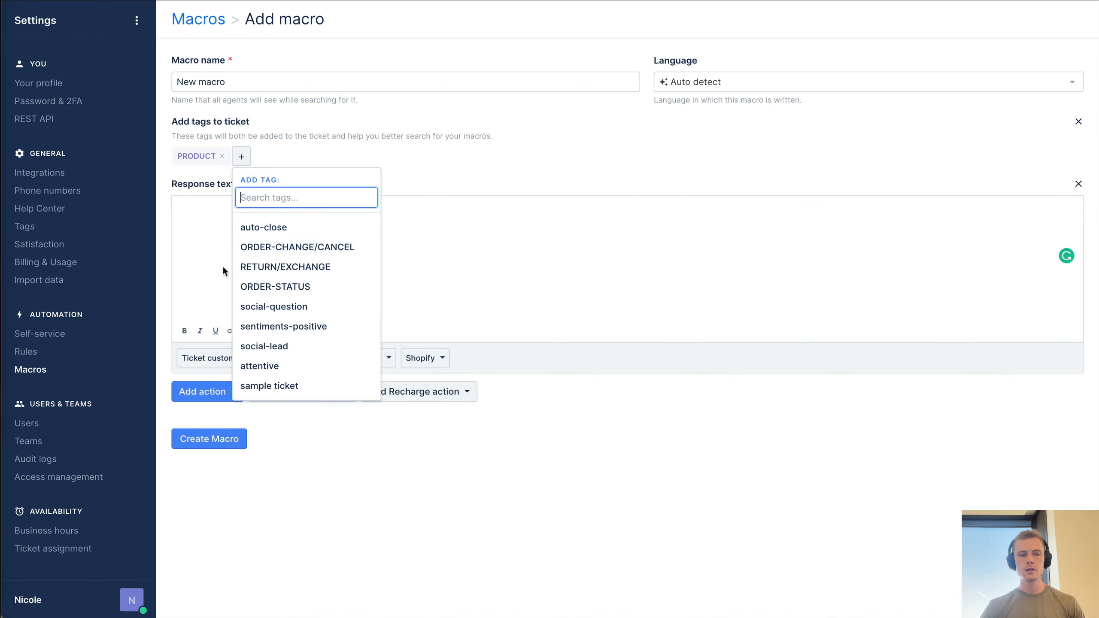
left_click(567, 239)
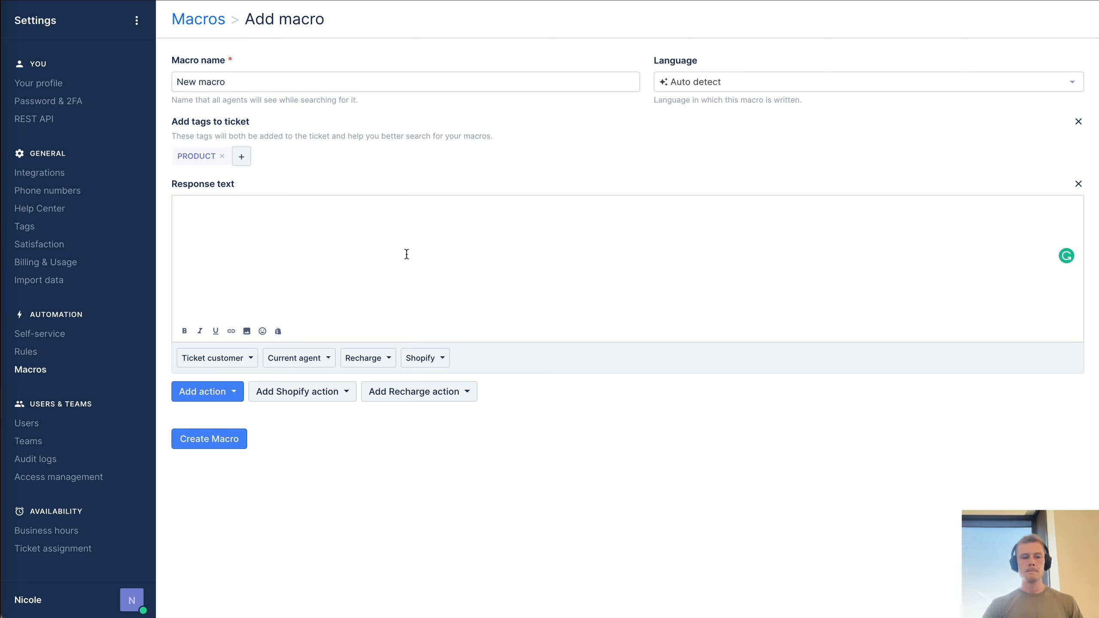
- Add an Assign a team action to the macro, leaving the team Unassigned
left_click(177, 395)
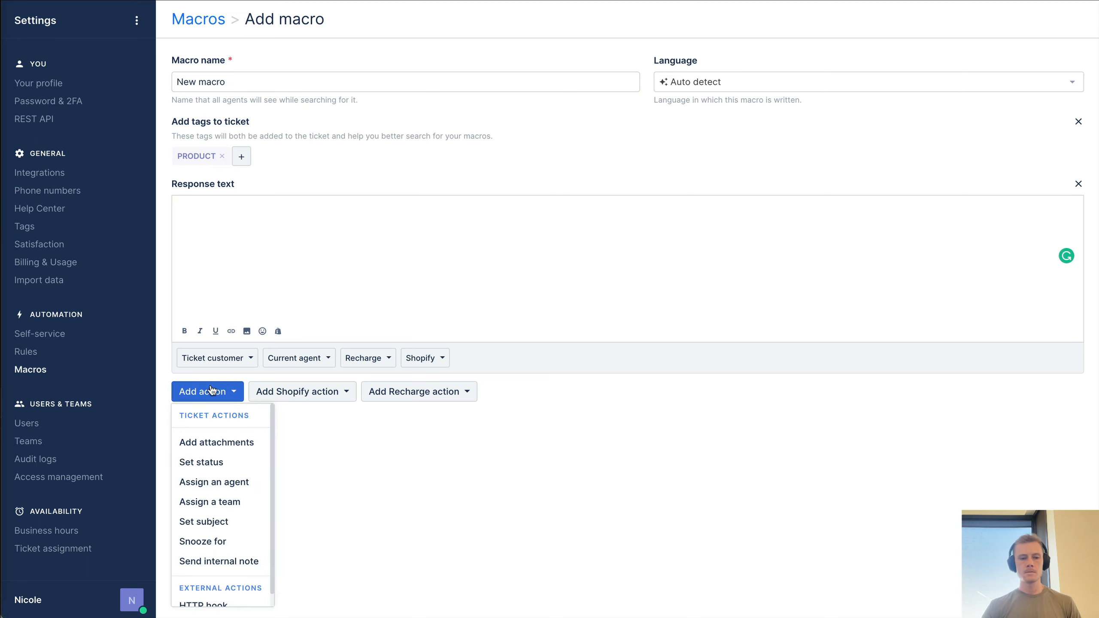
left_click(239, 496)
left_click(227, 414)
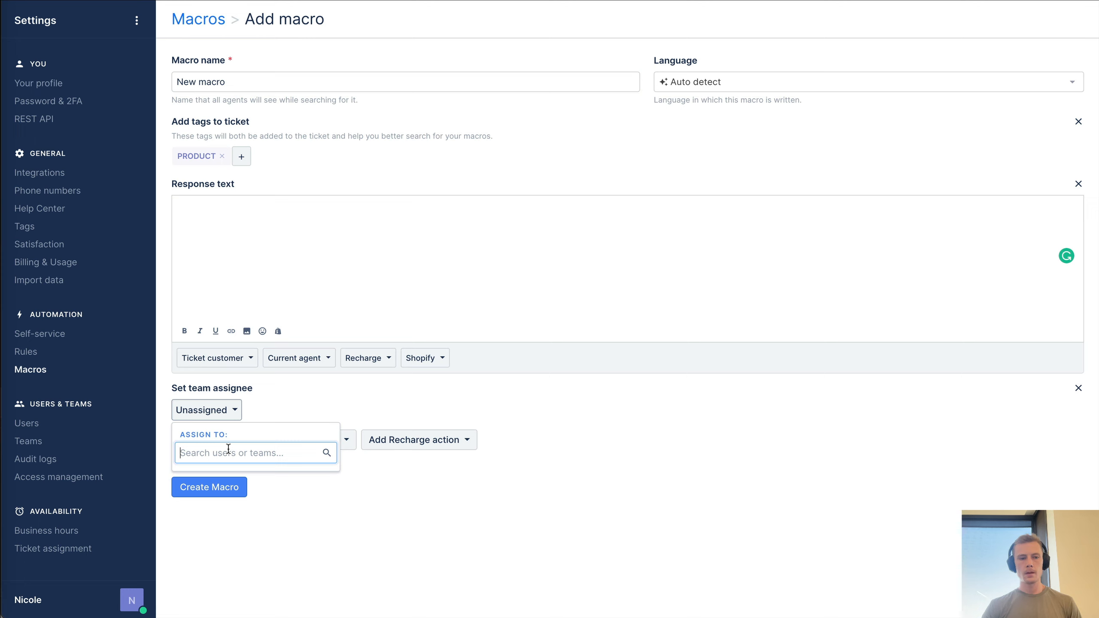
type("asdf")
key("super+a")
key("BackSpace")
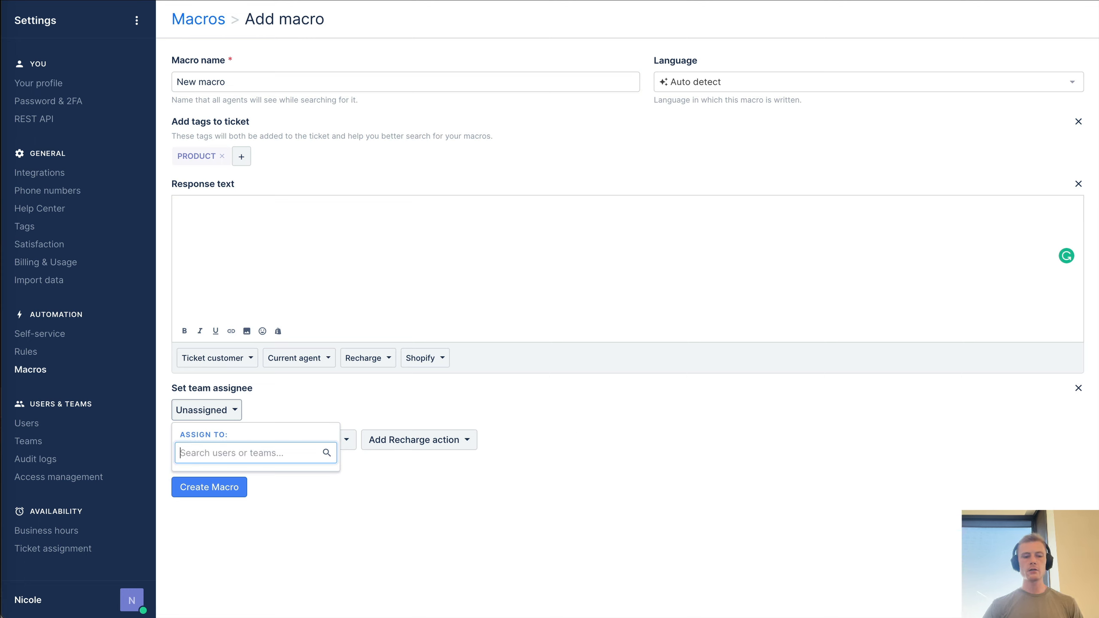
left_click(536, 224)
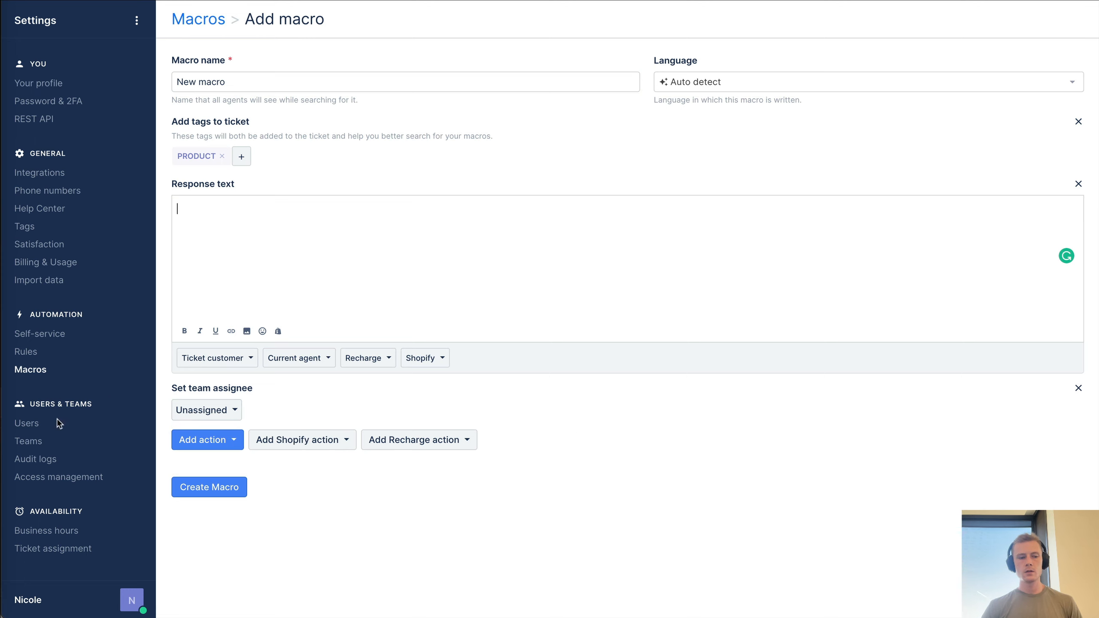
- Look through Audit logs, Access management and Business hours, then open Ticket assignment settings
left_click(35, 459)
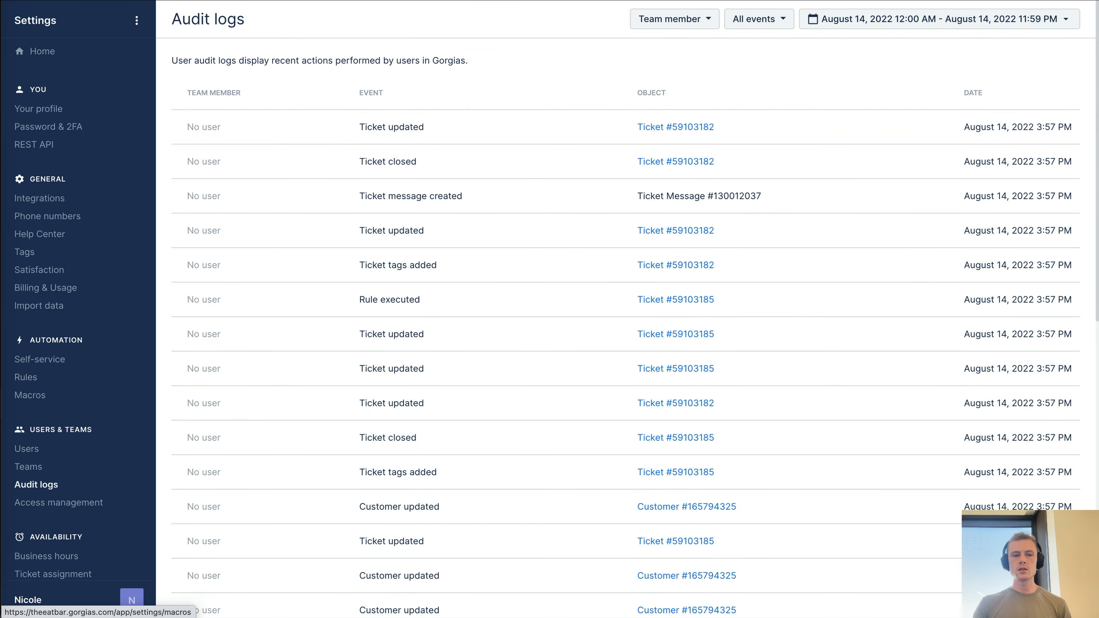
scroll(358, 426, "down", 3)
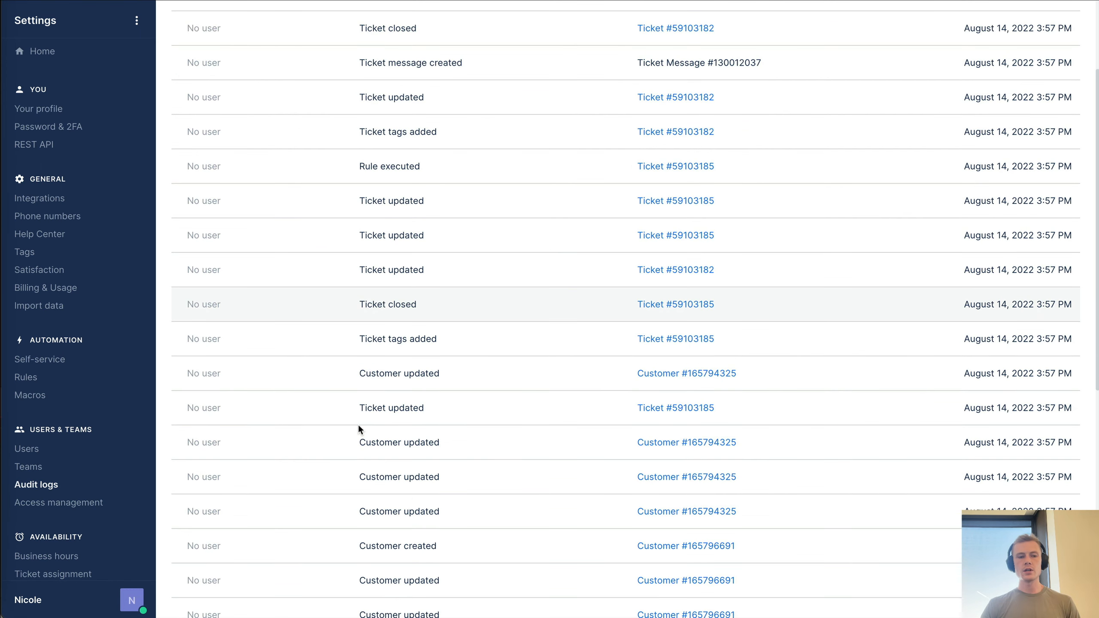
scroll(321, 370, "up", 3)
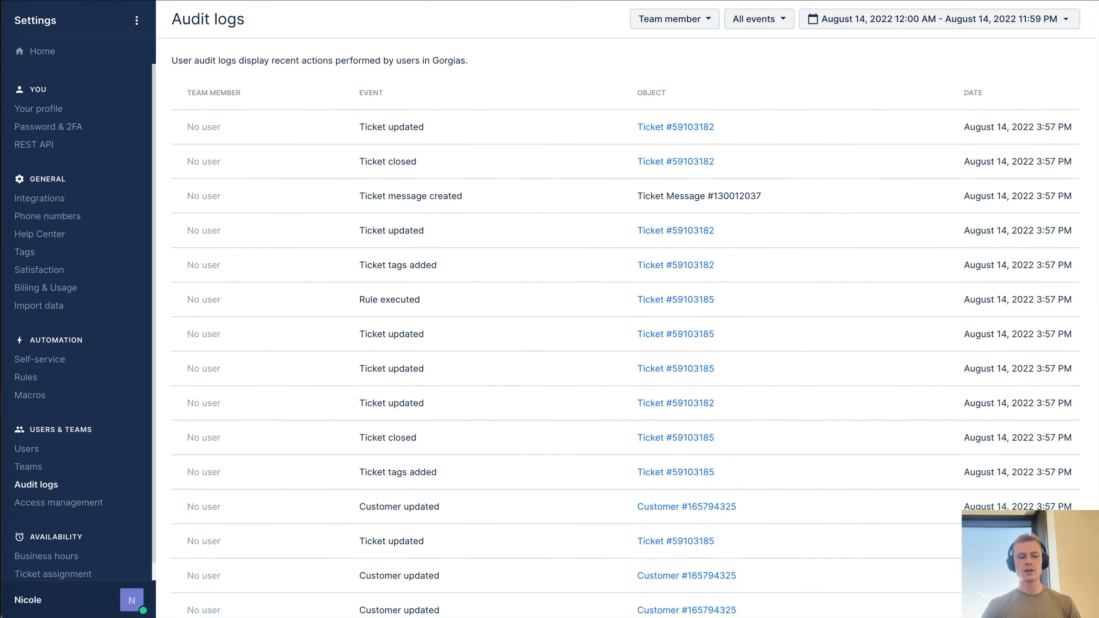
left_click(37, 504)
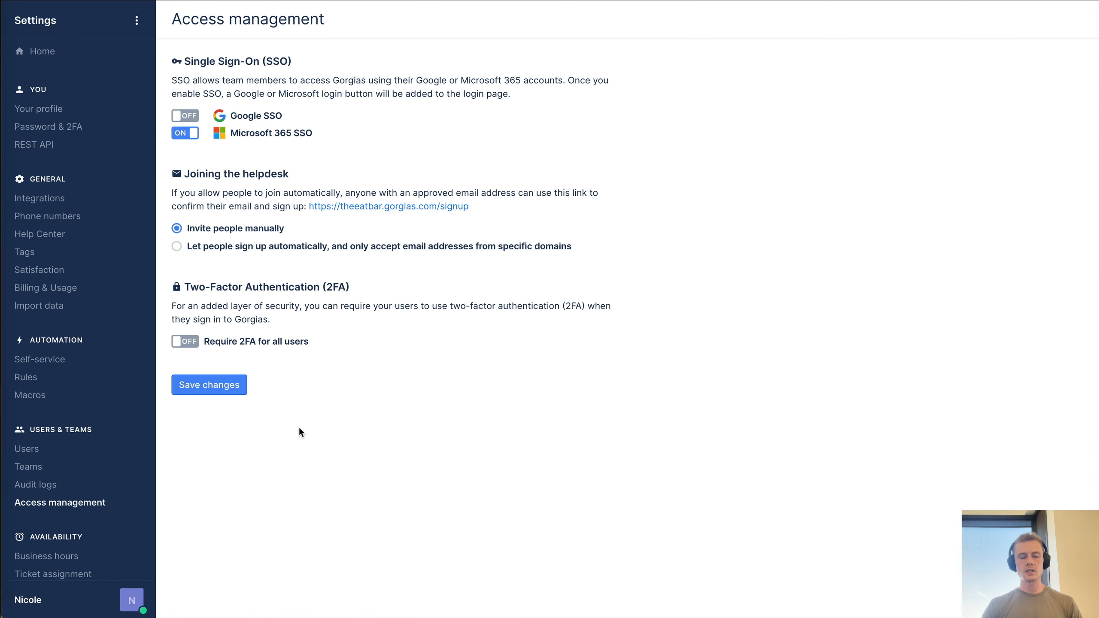
left_click(59, 563)
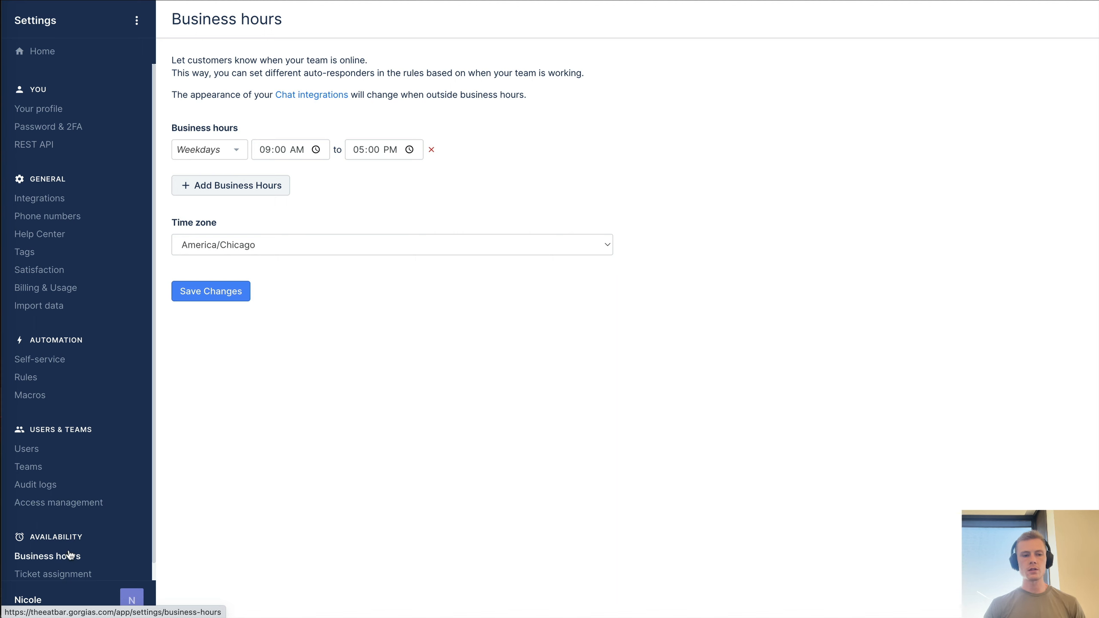
key("F1")
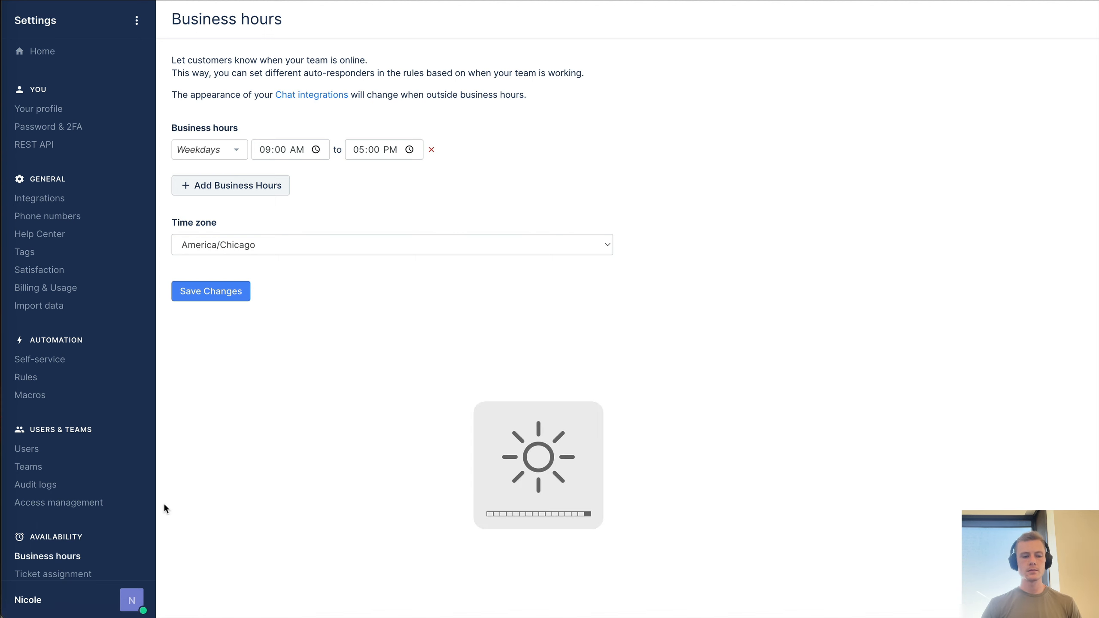
left_click(55, 575)
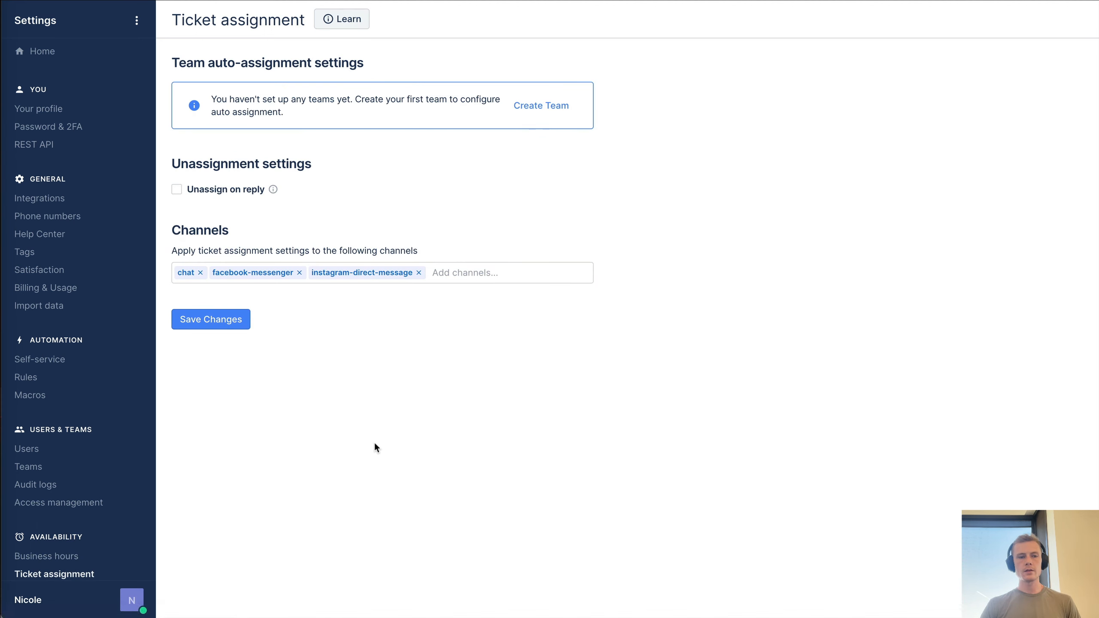